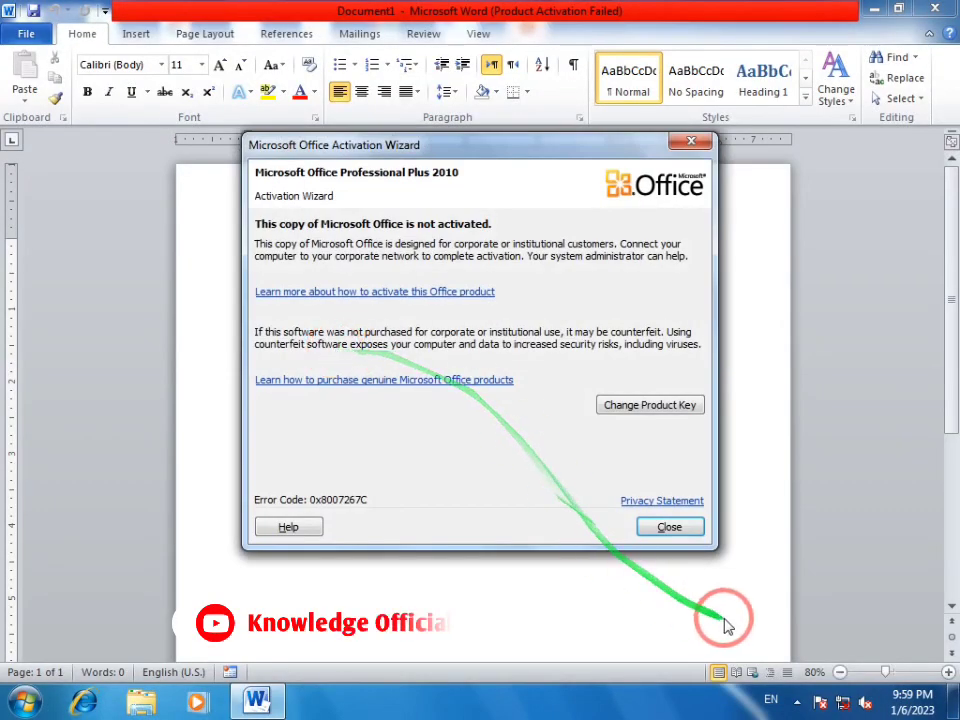
- Close the activation notice and draw a large text box on the blank page for the MS lettering
left_click(669, 527)
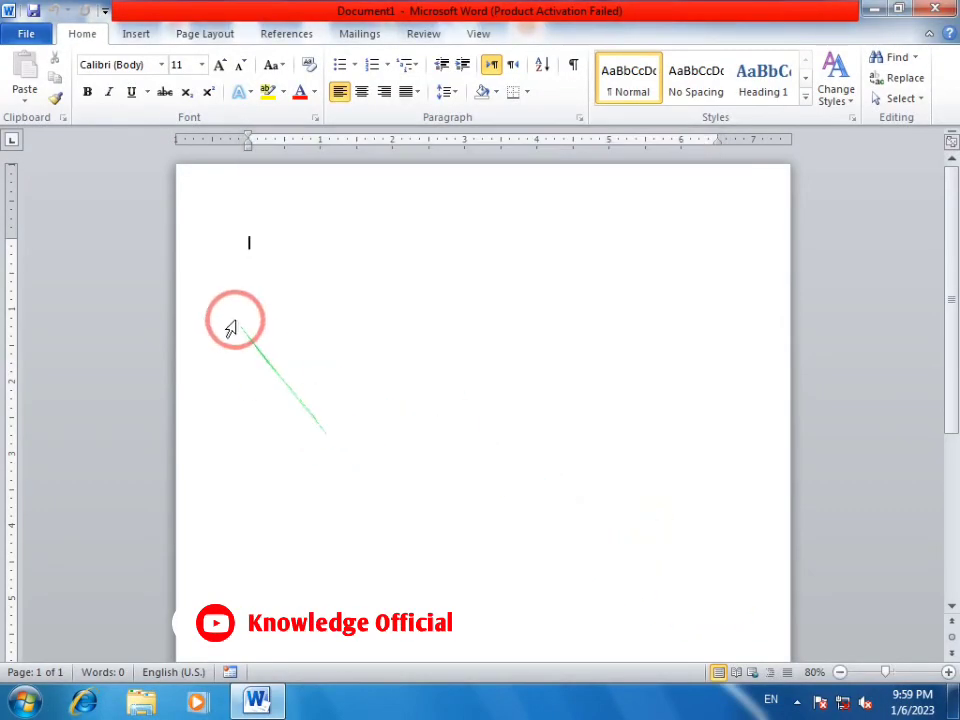
left_click(130, 38)
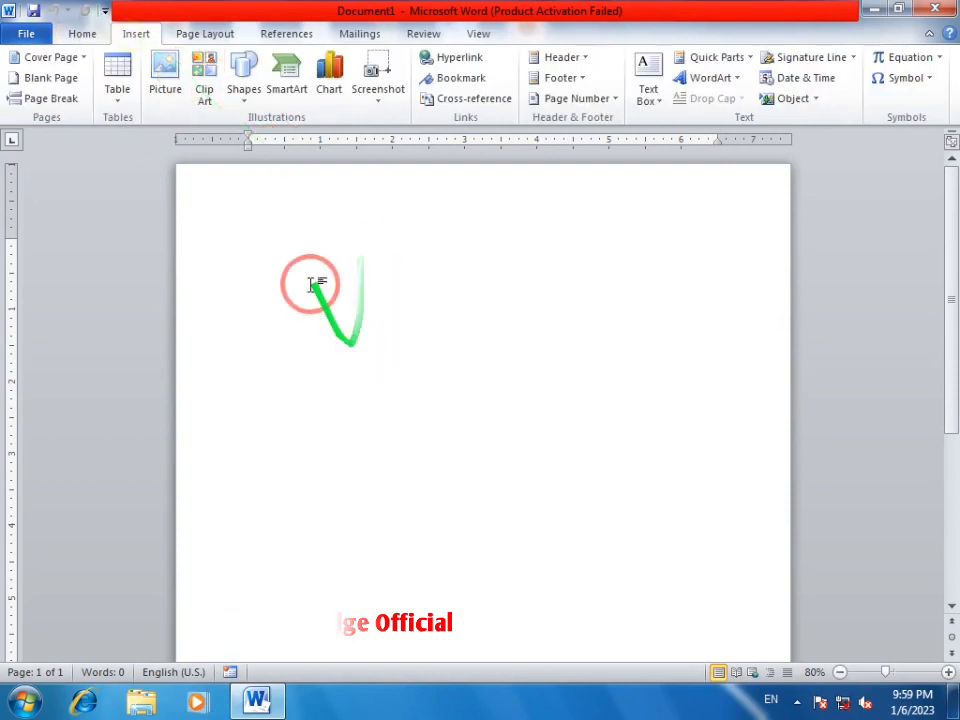
left_click(243, 92)
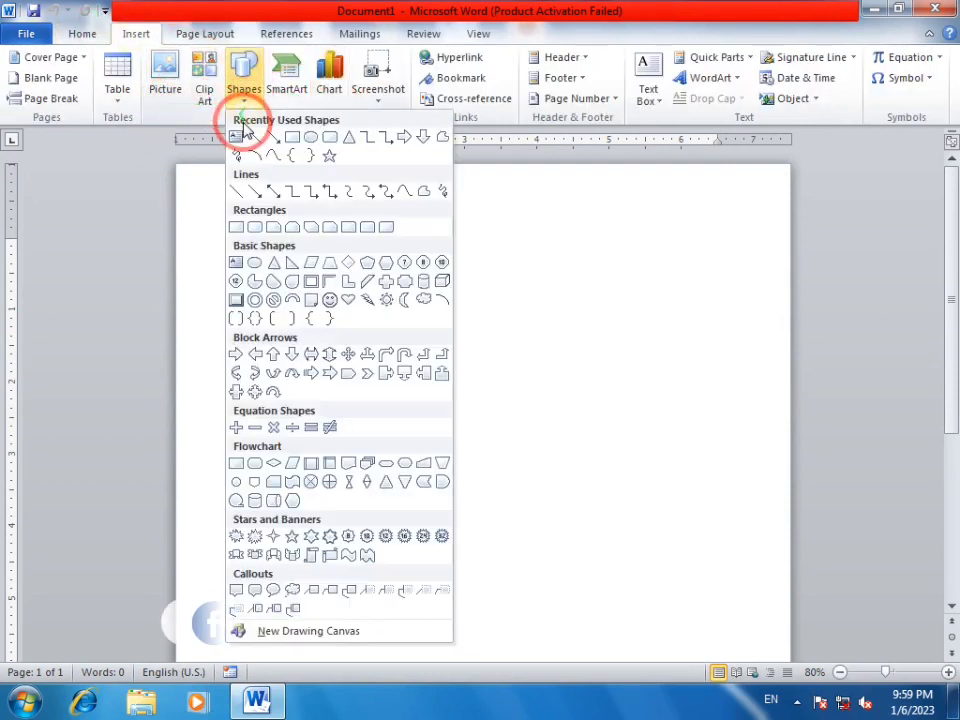
left_click(240, 136)
mouse_move(270, 306)
left_mouse_down()
mouse_move(528, 490)
mouse_move(665, 524)
left_mouse_up()
type("MS")
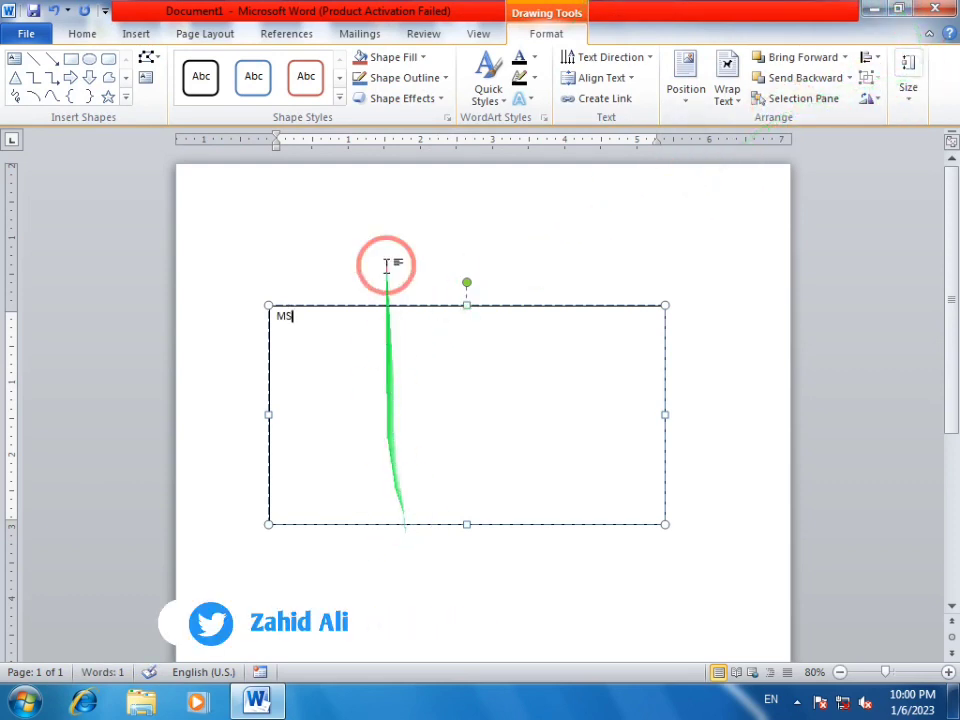
- Remove the text box's fill and outline
left_click(395, 57)
left_click(403, 216)
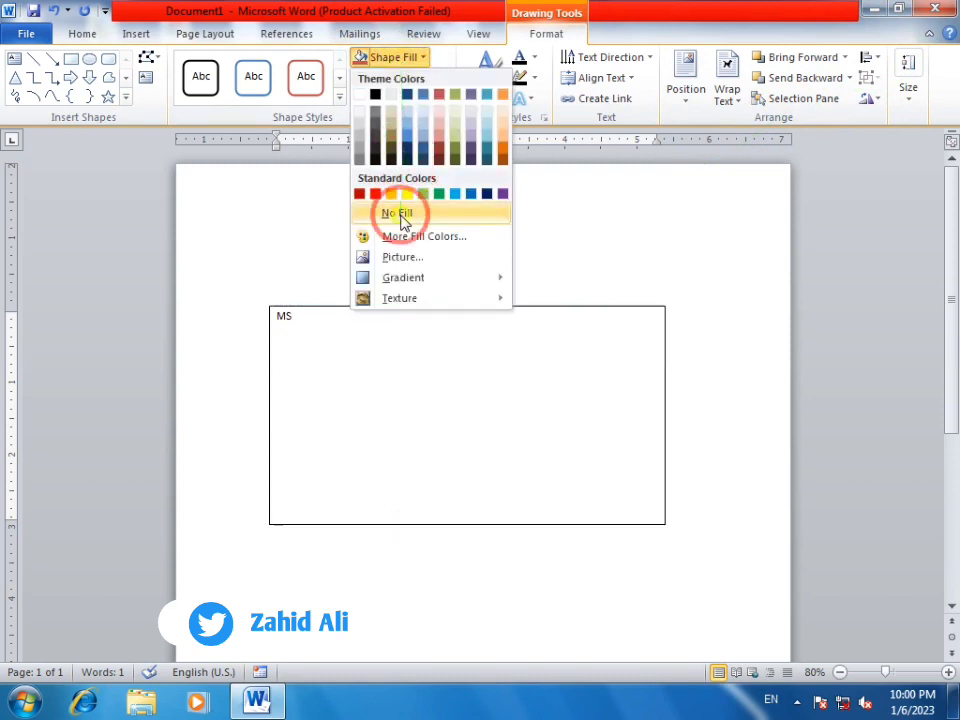
left_click(398, 78)
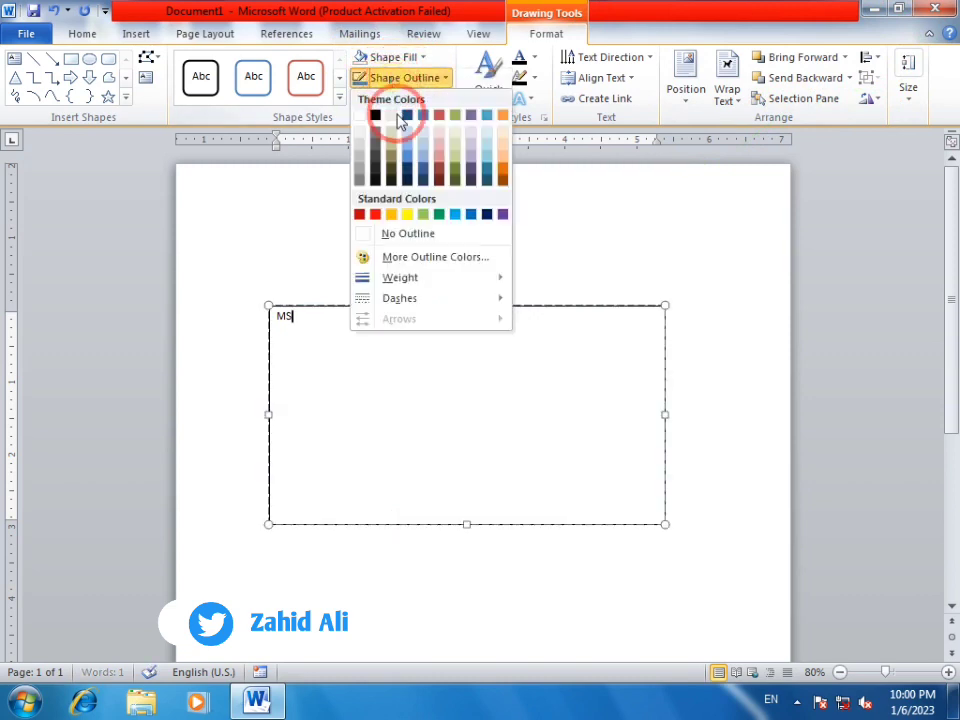
left_click(412, 232)
- Set the MS text to the Ethnocentric font at size 110
key("ctrl+a")
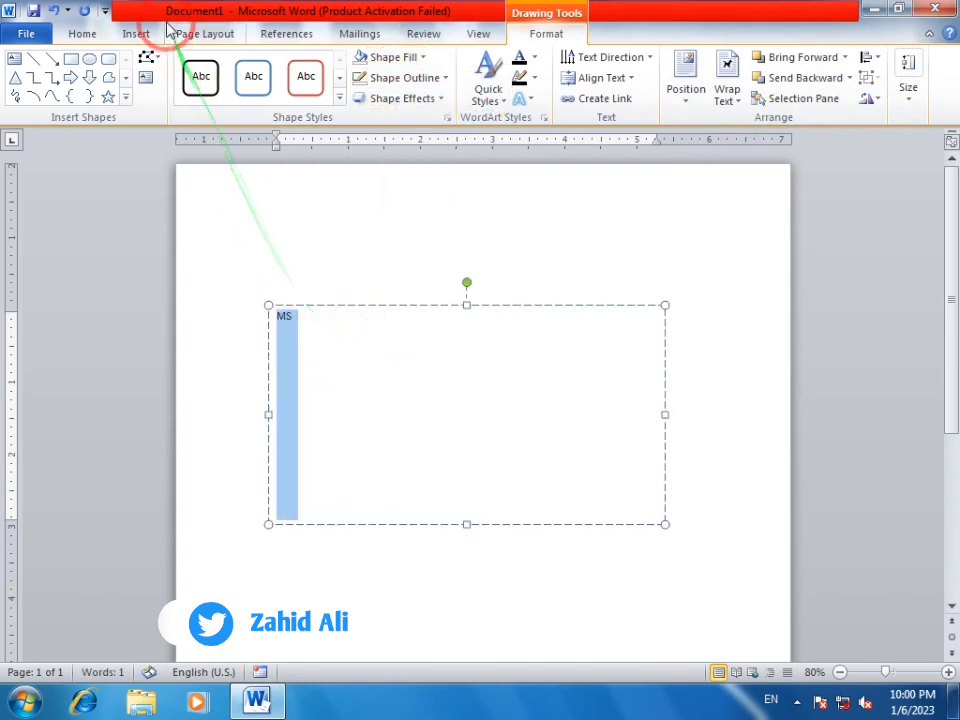
left_click(82, 34)
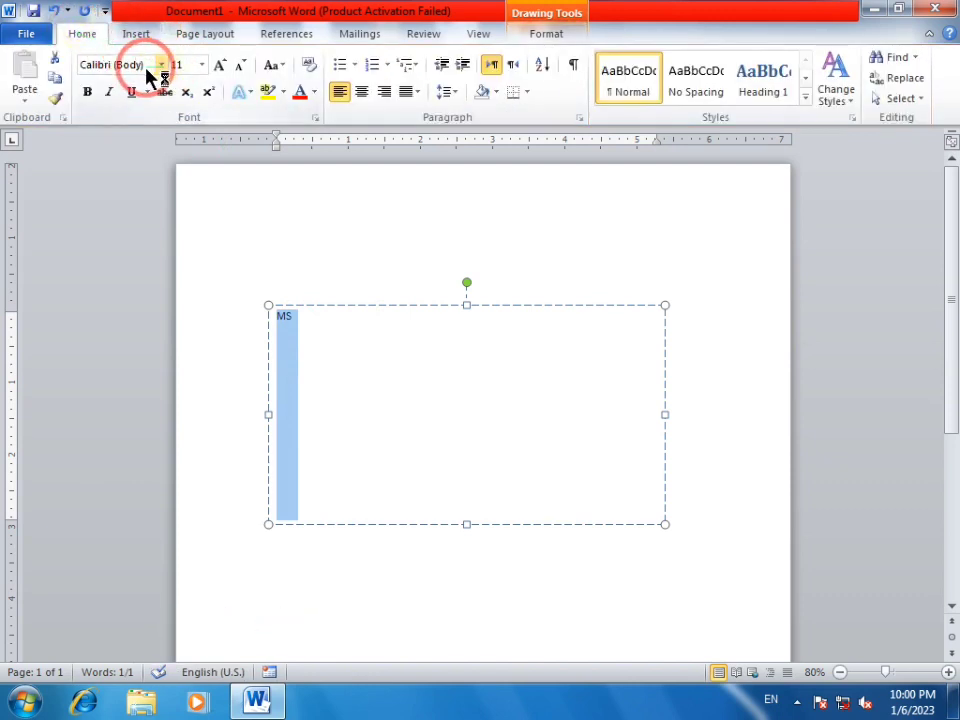
left_click(150, 68)
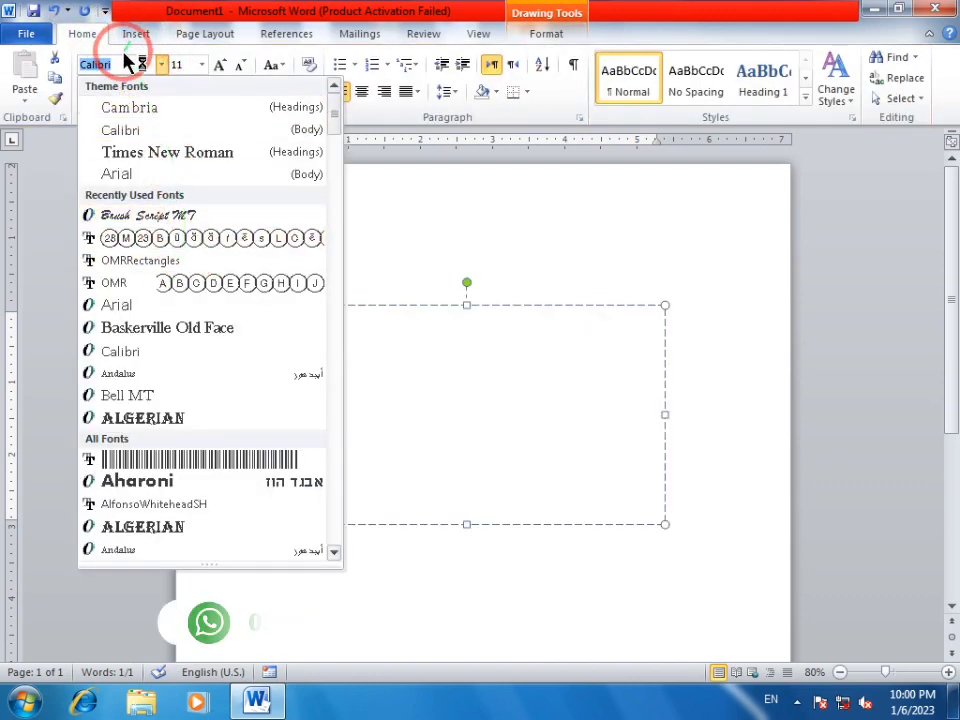
left_click(122, 64)
type("Ethnocentric")
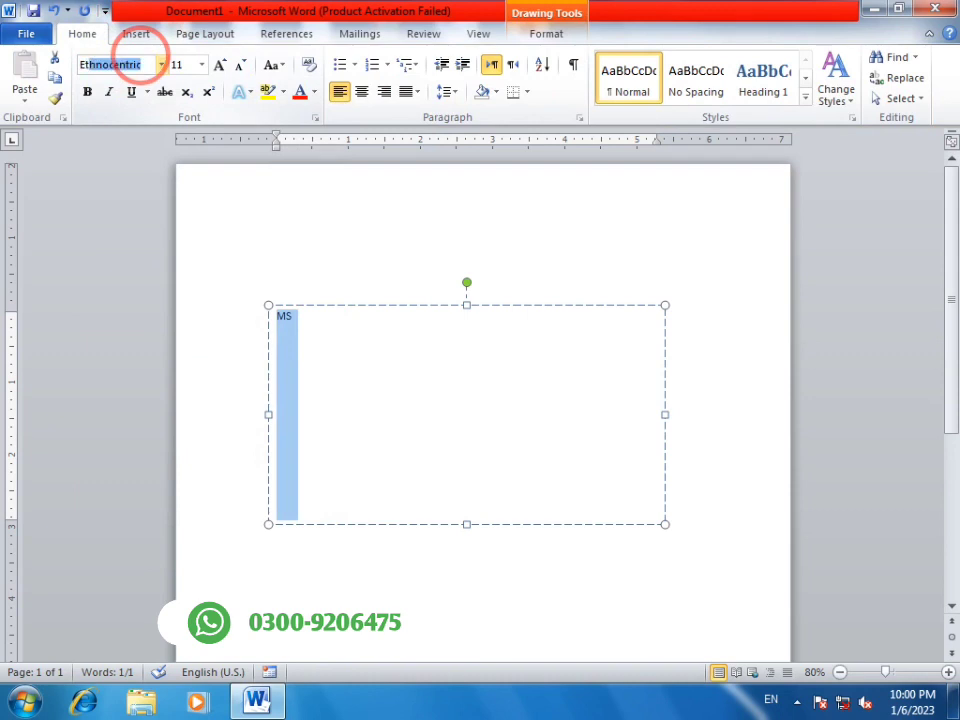
key("Return")
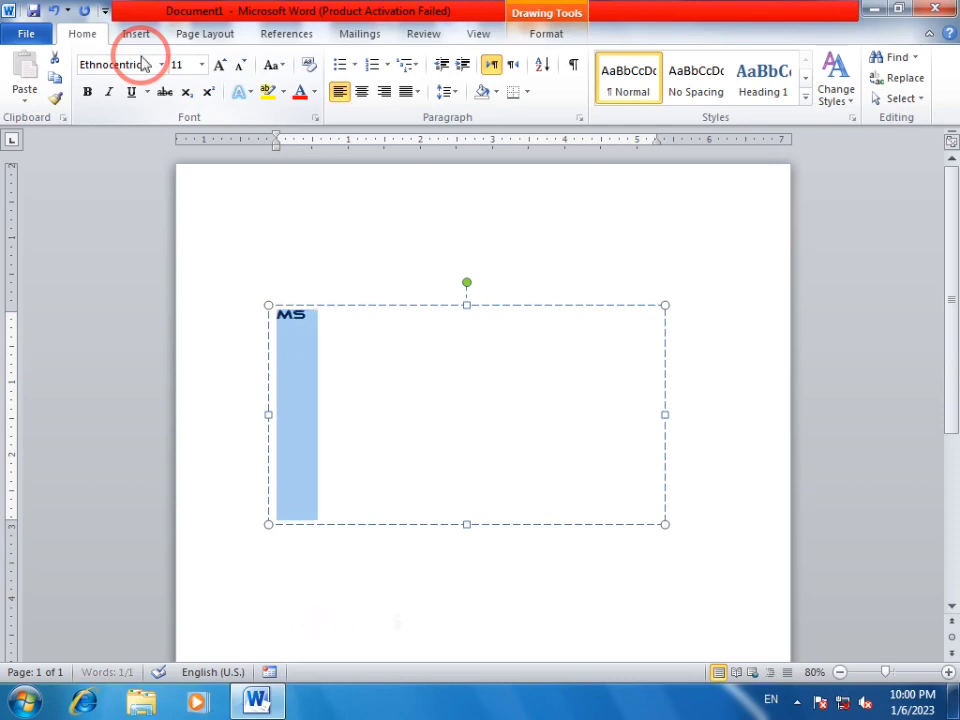
type("100")
key("Return")
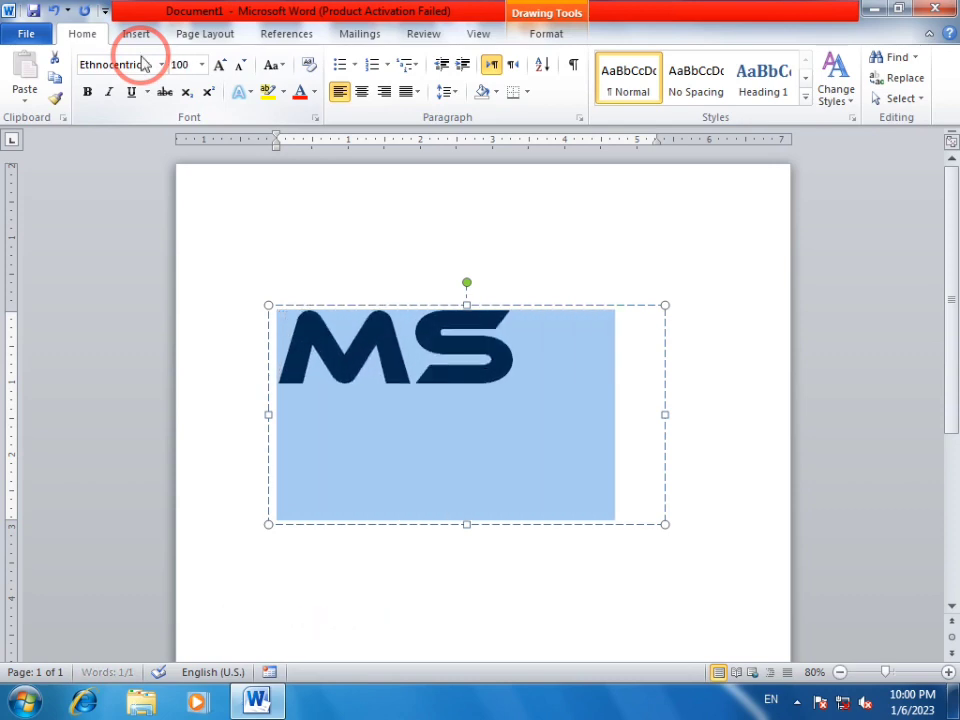
key("ctrl+shift+period")
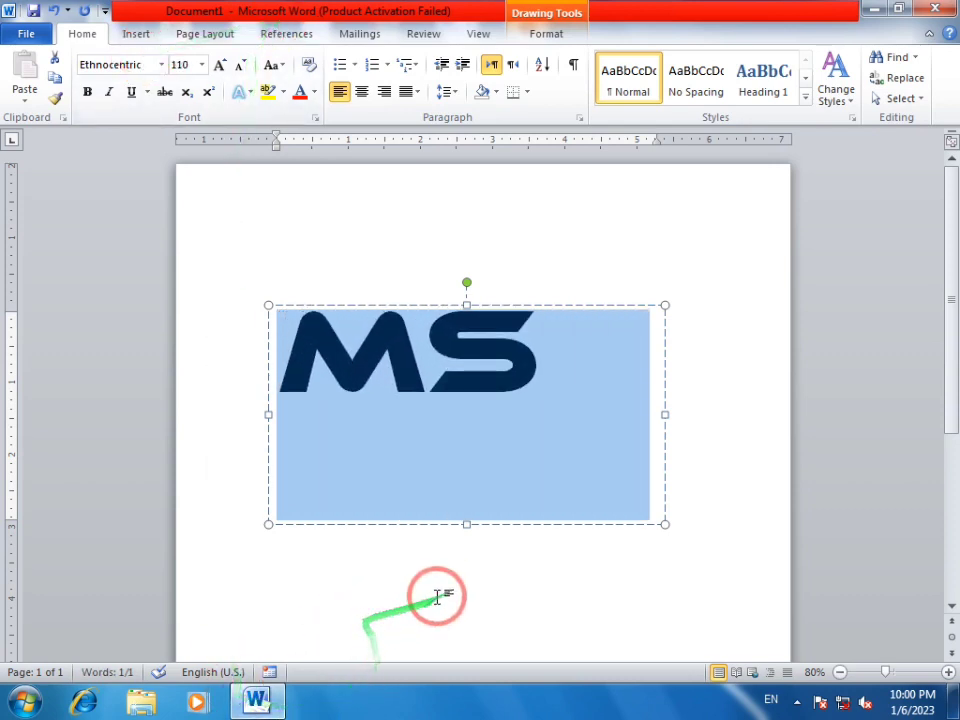
- Shrink the text box tightly around MS and move it toward the right
left_click_drag(466, 523, 466, 407)
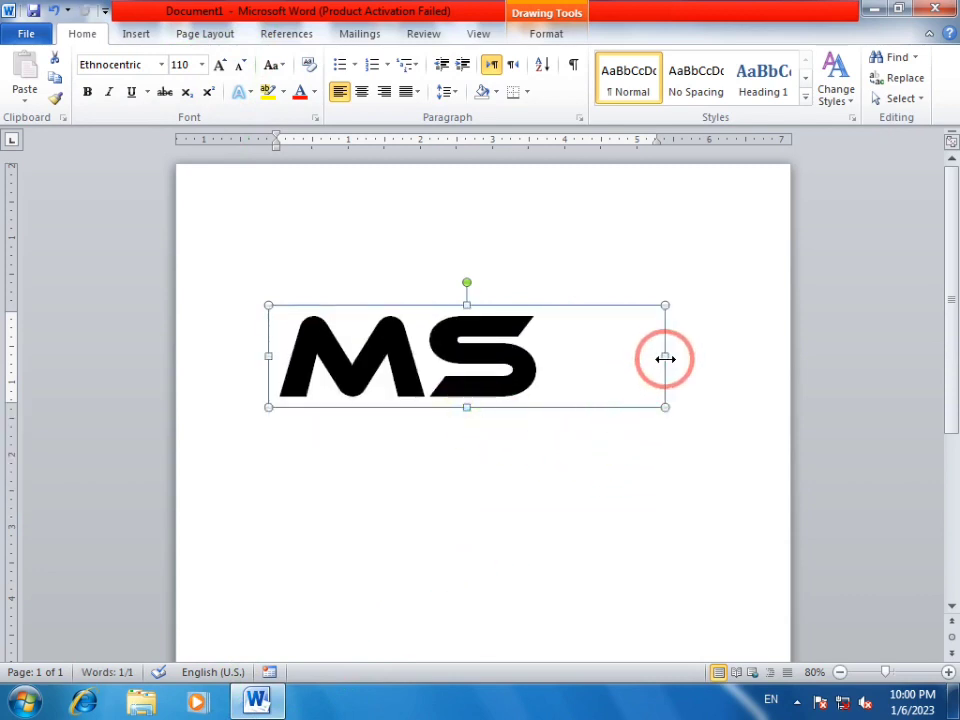
left_click_drag(665, 358, 563, 357)
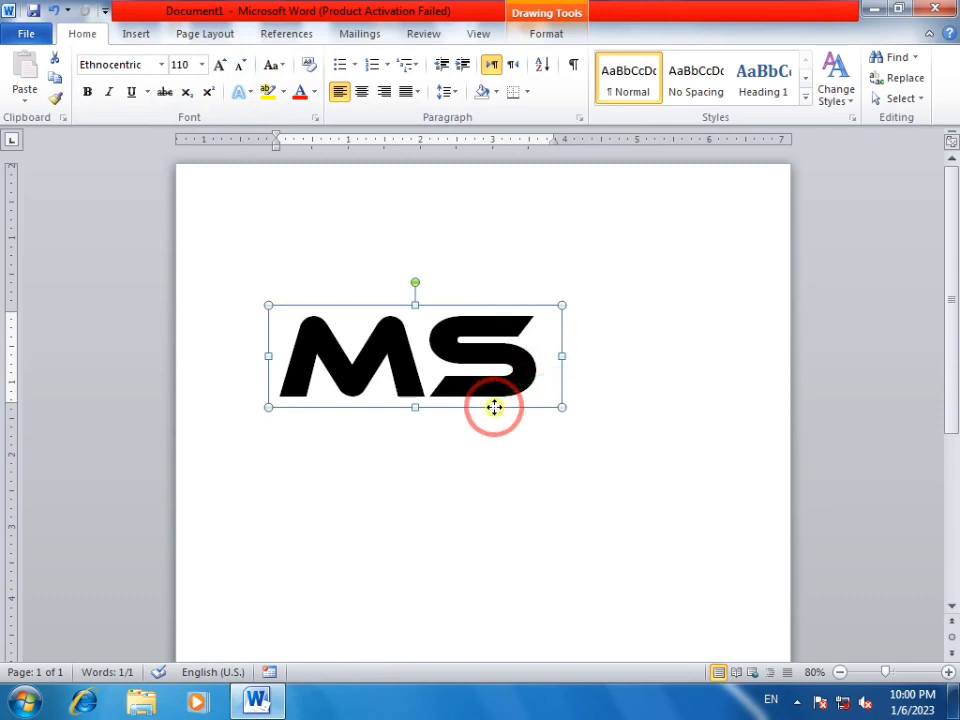
left_click_drag(494, 407, 735, 370)
left_click(669, 429)
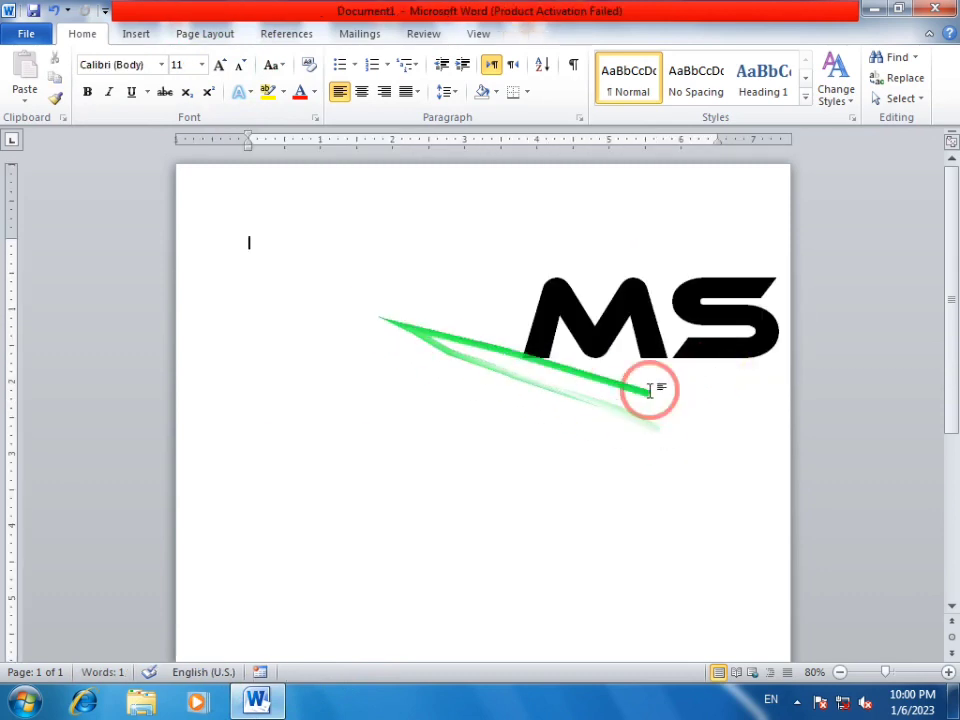
- Add a small 'Music Seekho' text box just below the MS lettering
left_click(136, 34)
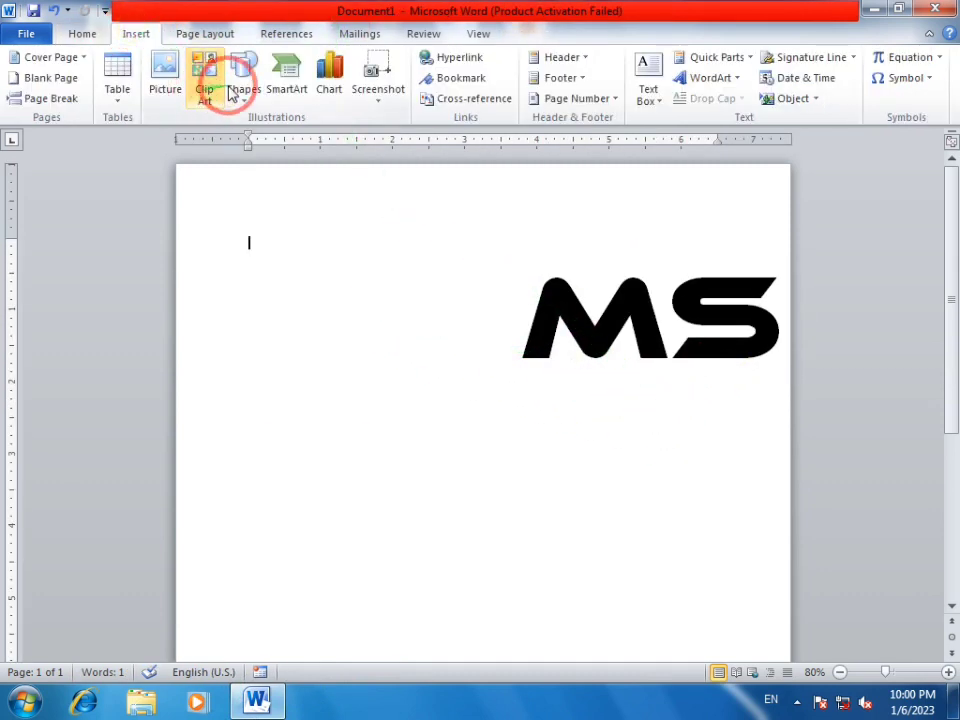
left_click(243, 88)
left_click(236, 137)
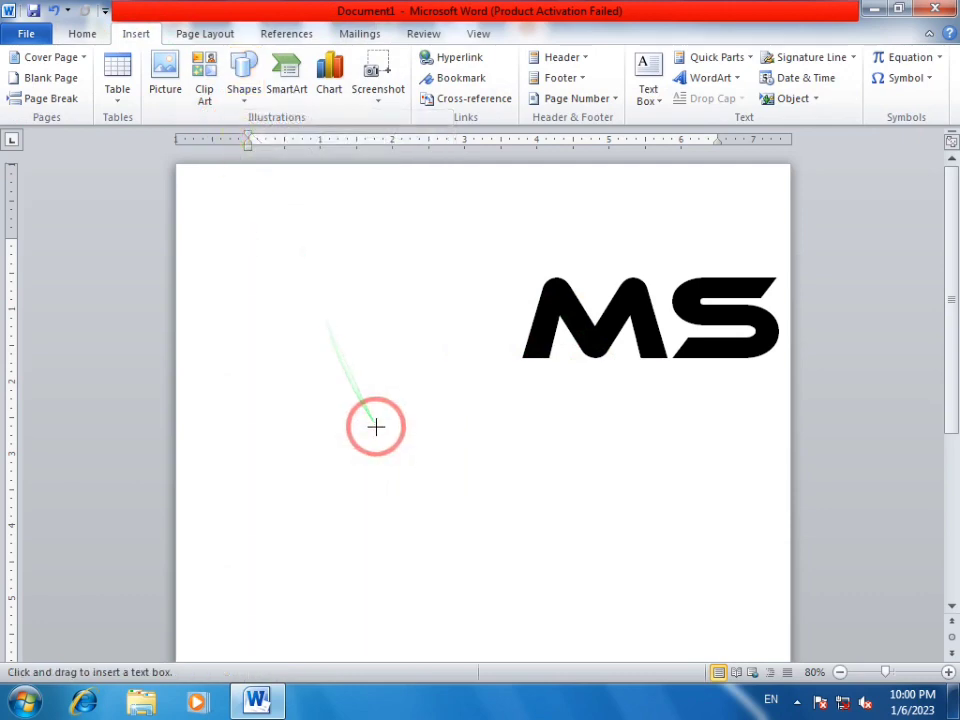
mouse_move(378, 429)
left_mouse_down()
mouse_move(683, 480)
mouse_move(716, 476)
left_mouse_up()
type("Music Seekho")
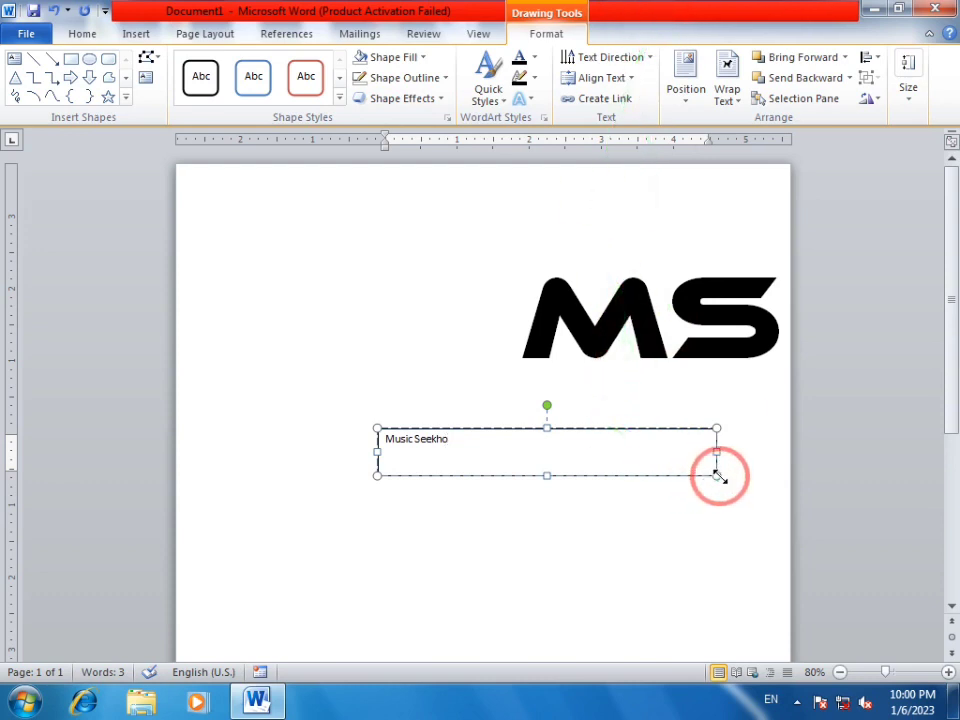
mouse_move(720, 476)
left_mouse_down()
mouse_move(491, 448)
mouse_move(691, 437)
mouse_move(690, 427)
left_mouse_up()
left_click(664, 416)
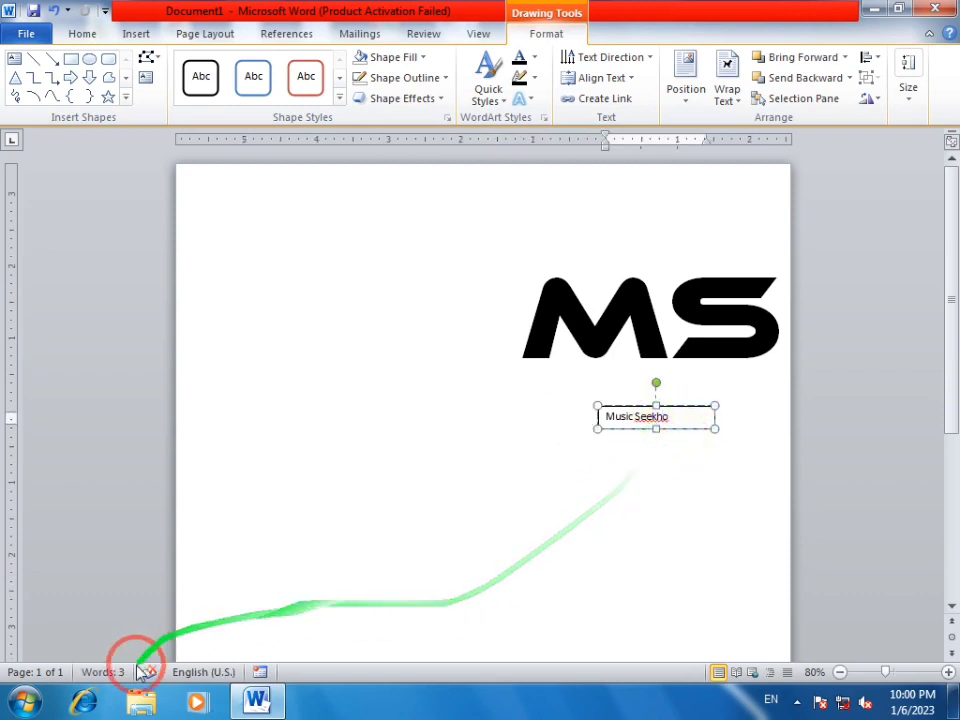
- Add 'Seekho' to the spelling dictionary
right_click(660, 417)
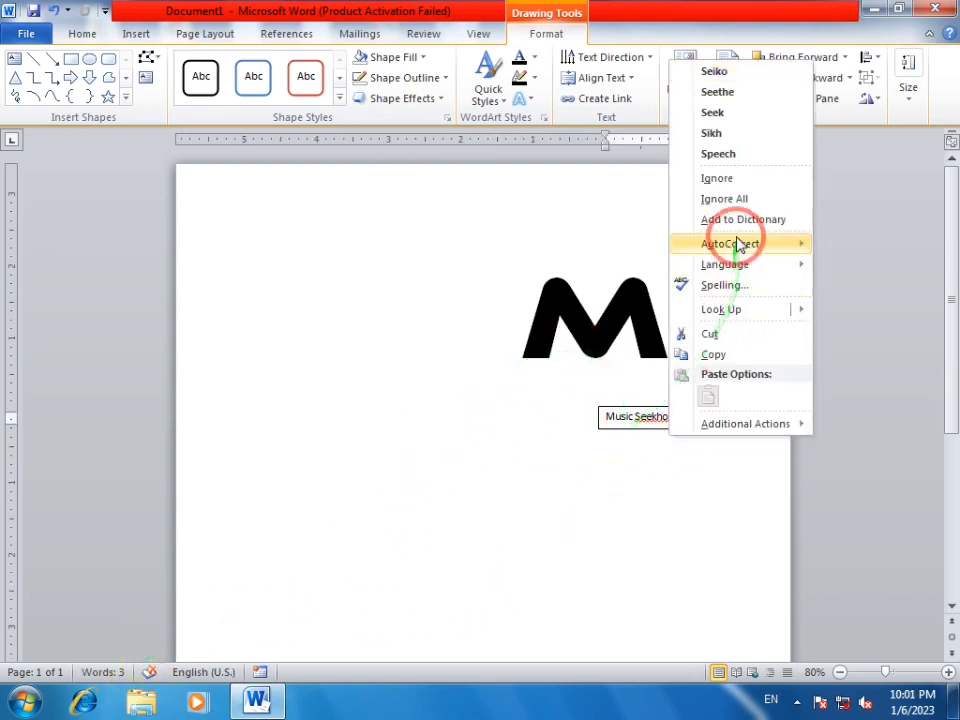
mouse_move(737, 244)
left_click(708, 221)
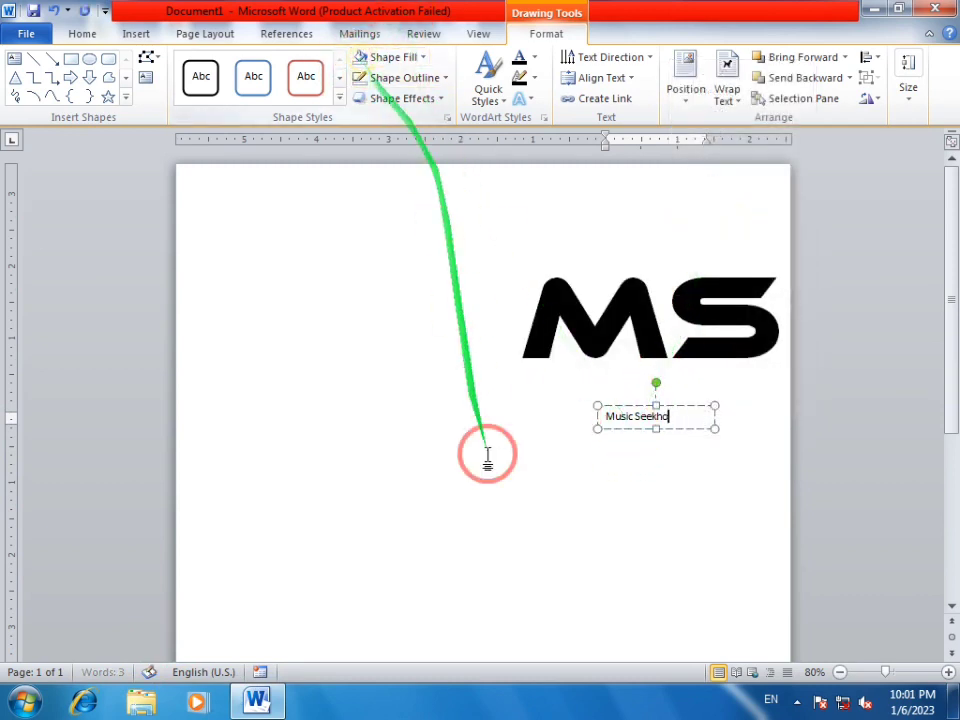
left_click(588, 509)
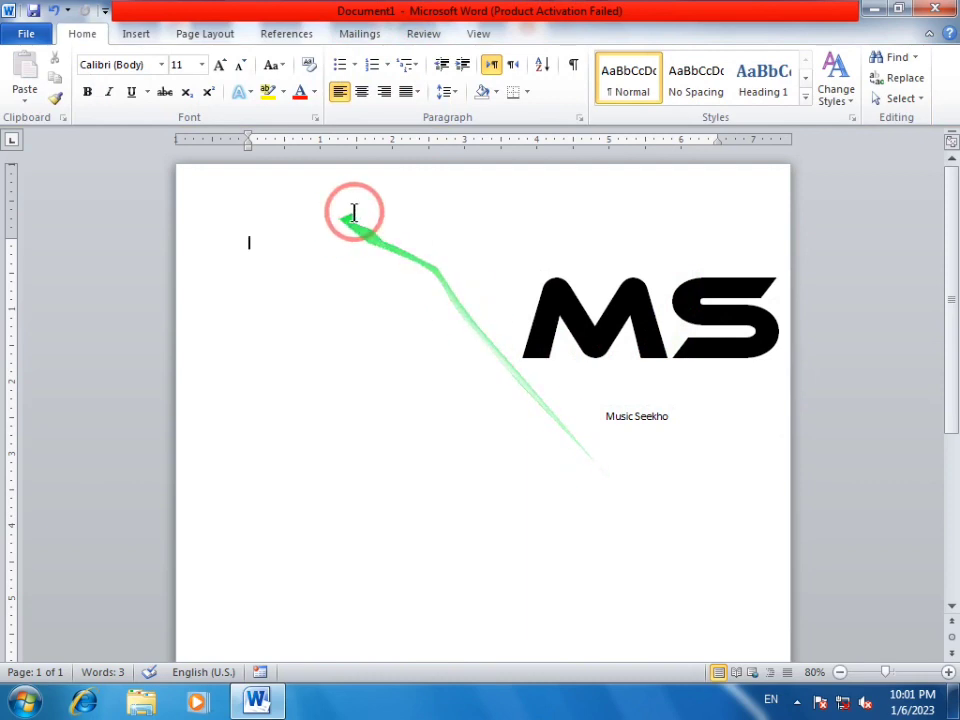
- Draw a large oval circle left of MS and give it a dark navy theme fill
left_click(119, 68)
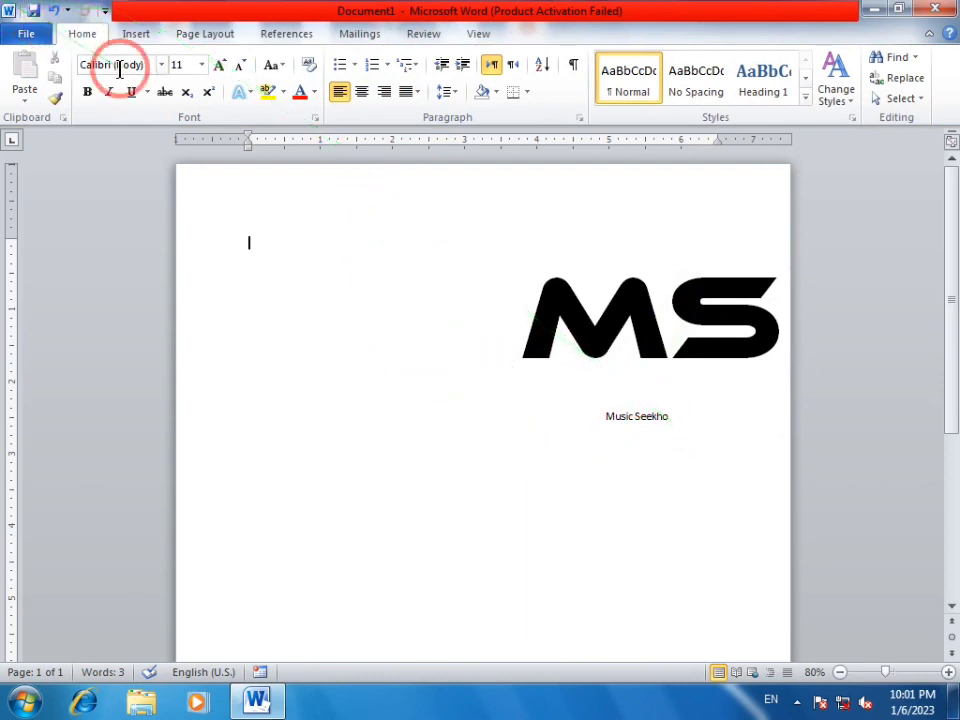
left_click(136, 36)
left_click(240, 92)
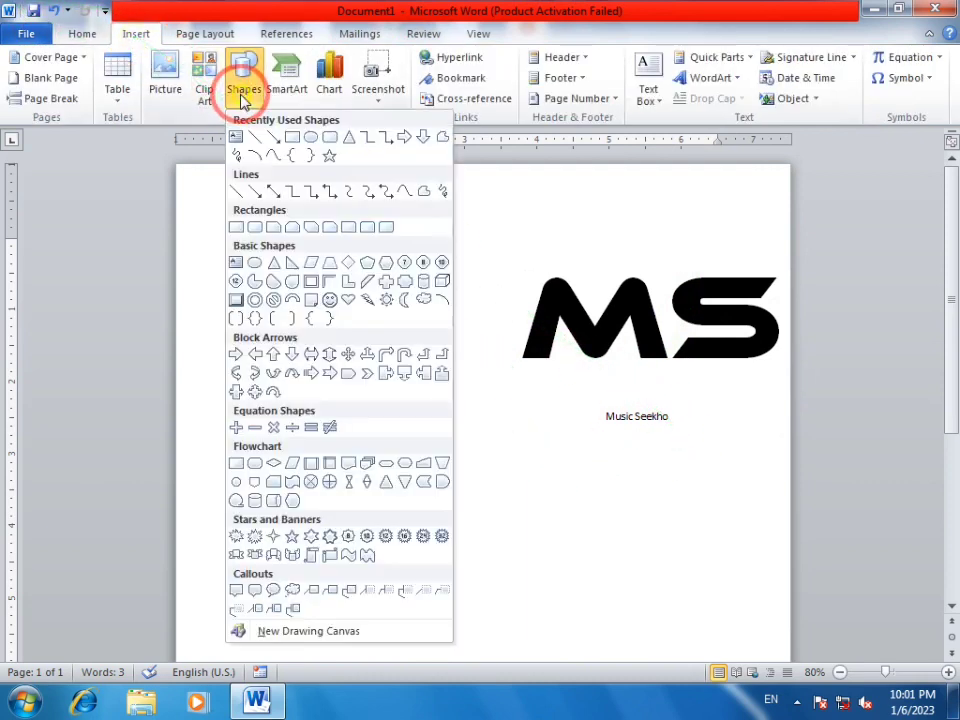
left_click(313, 145)
mouse_move(237, 295)
left_mouse_down()
mouse_move(530, 527)
mouse_move(504, 544)
mouse_move(478, 520)
left_mouse_up()
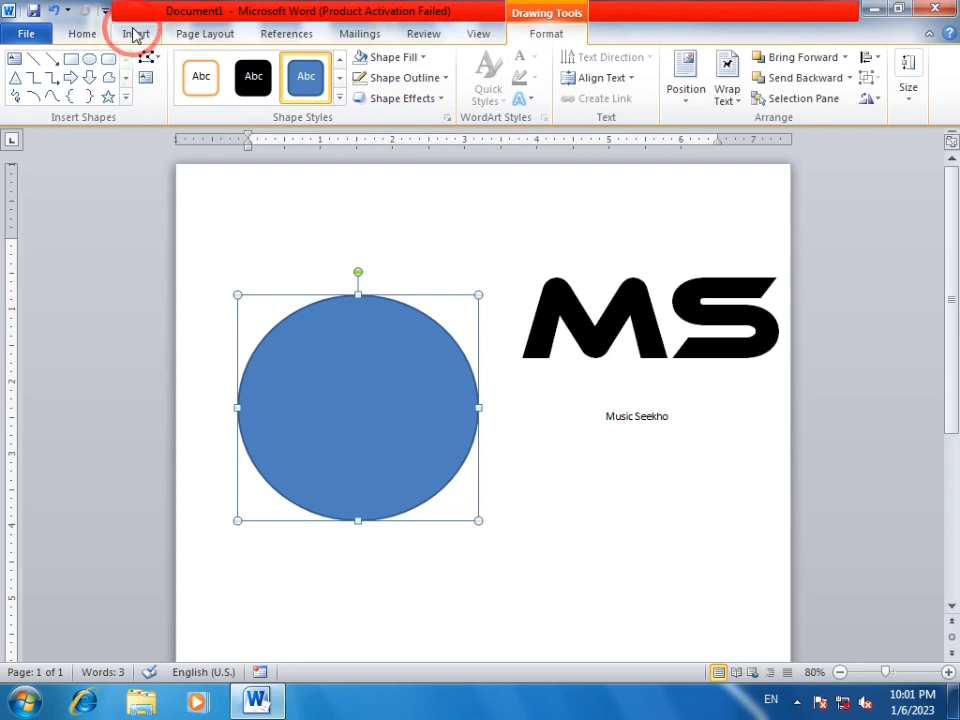
left_click(395, 58)
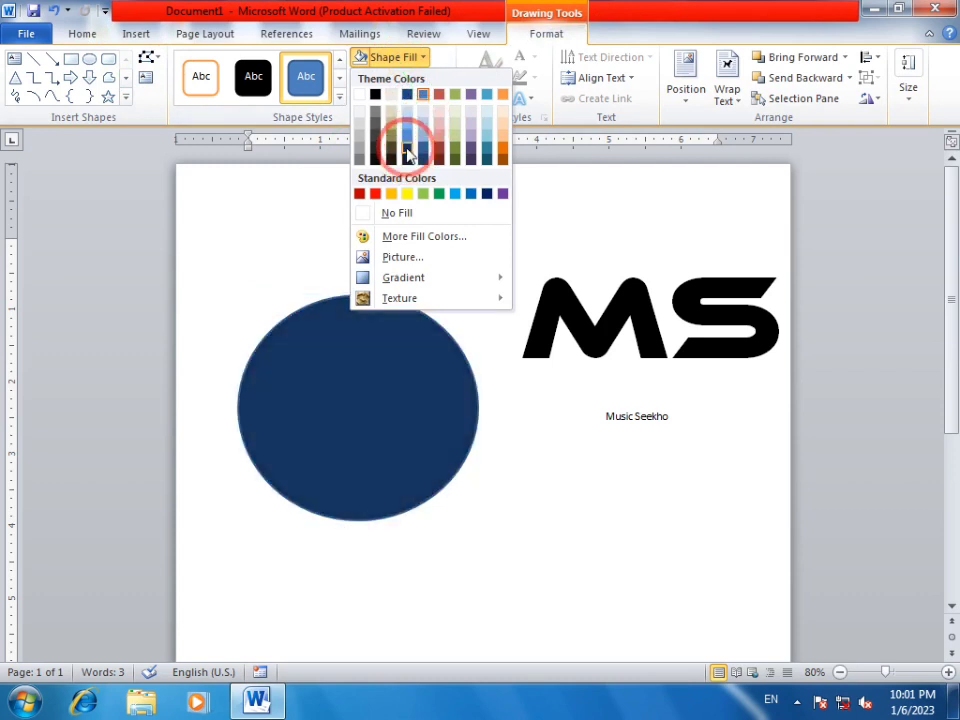
left_click(407, 160)
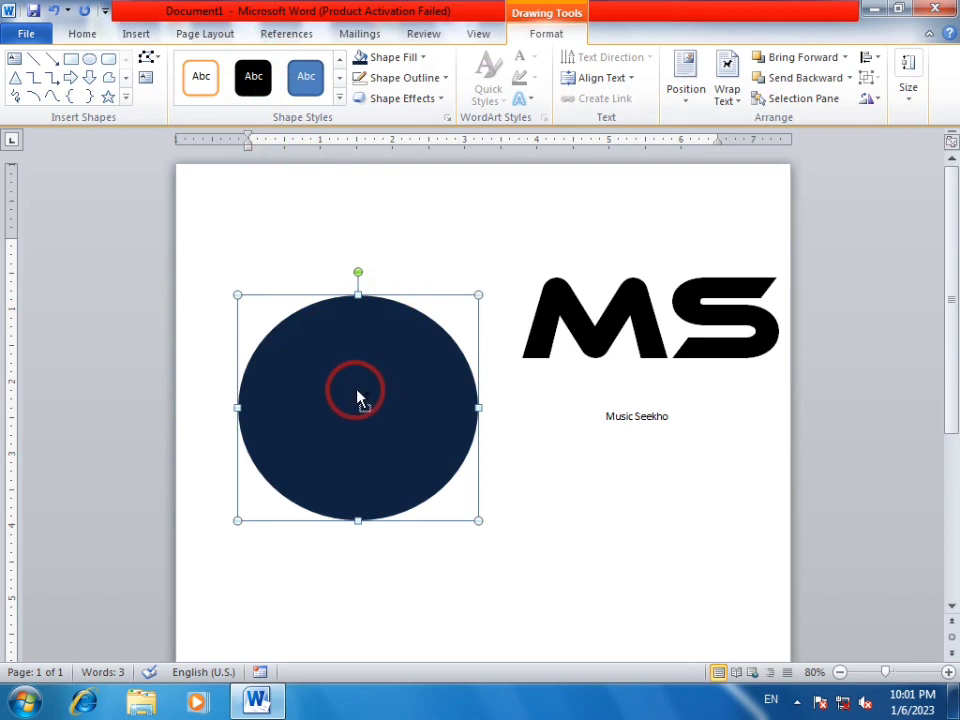
- Duplicate the navy circle, offset the copy slightly, and fill it white
mouse_move(360, 396)
left_mouse_down()
mouse_move(521, 476)
mouse_move(415, 423)
left_mouse_up()
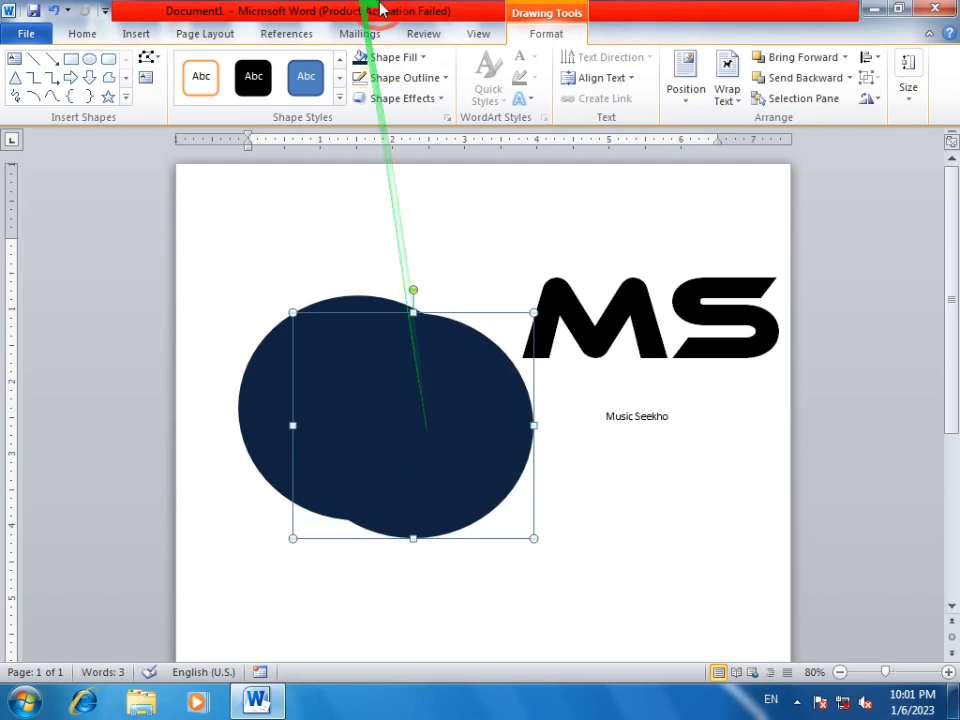
left_click(385, 58)
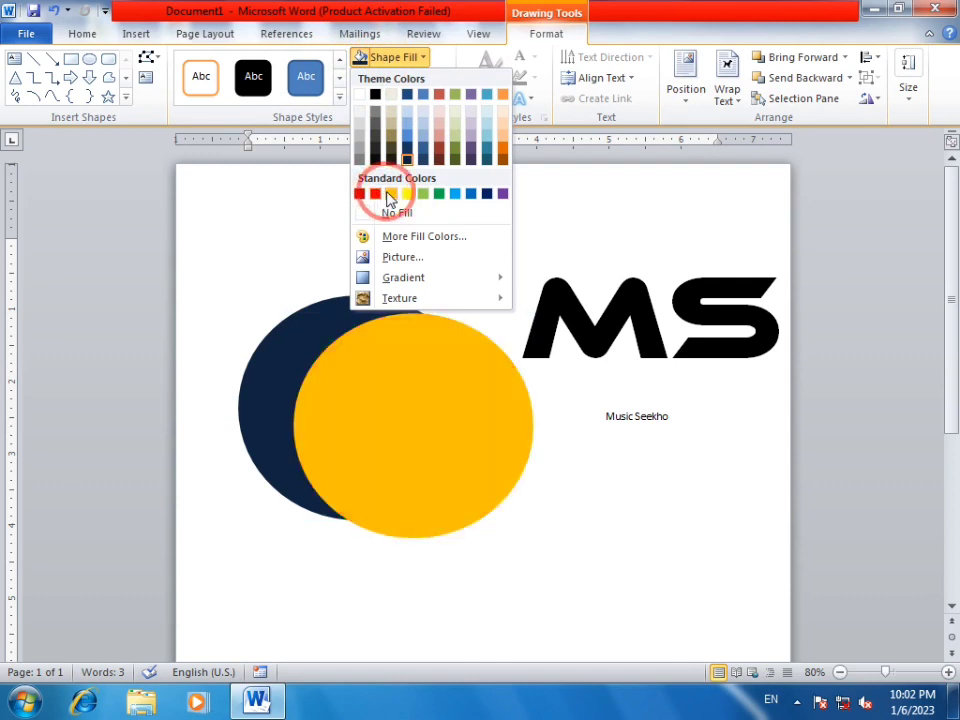
left_click(389, 196)
left_click_drag(399, 407, 382, 400)
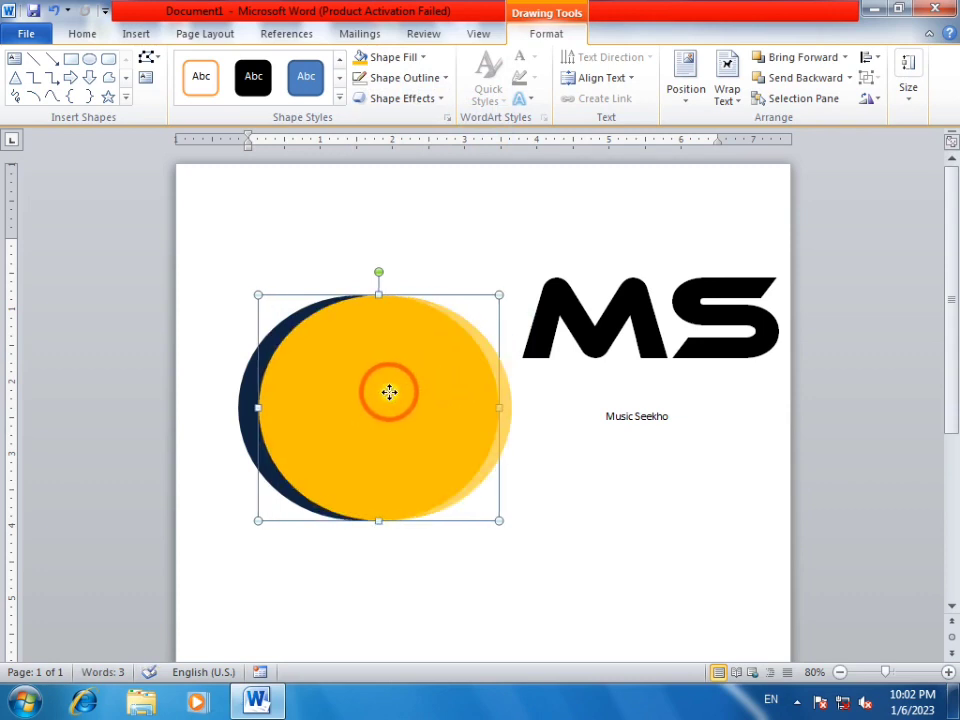
left_click_drag(380, 388, 391, 392)
left_click(371, 58)
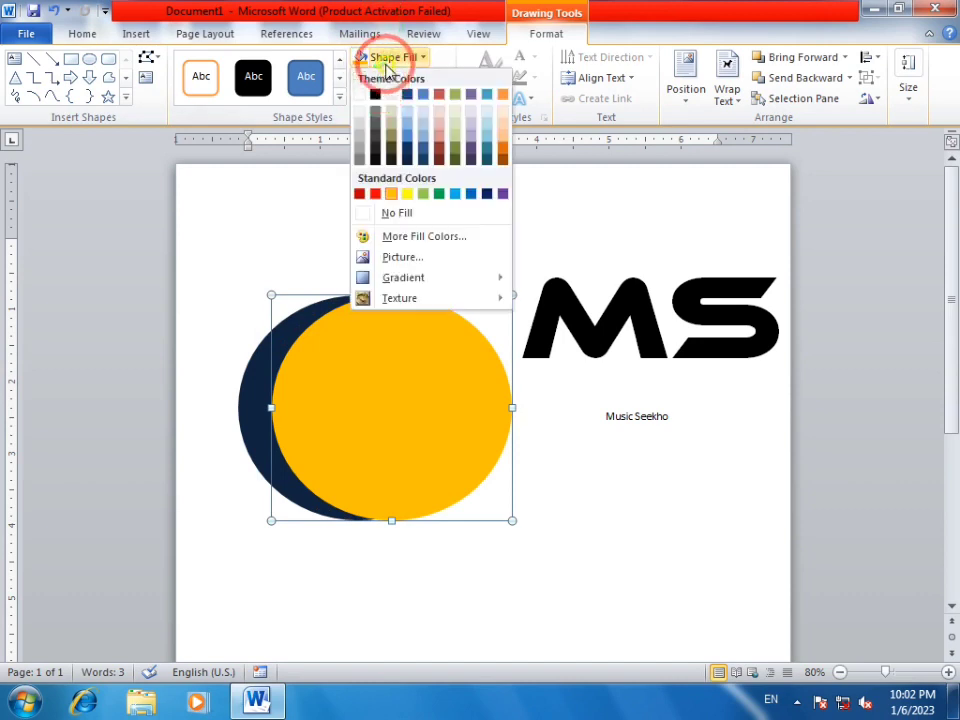
left_click(357, 119)
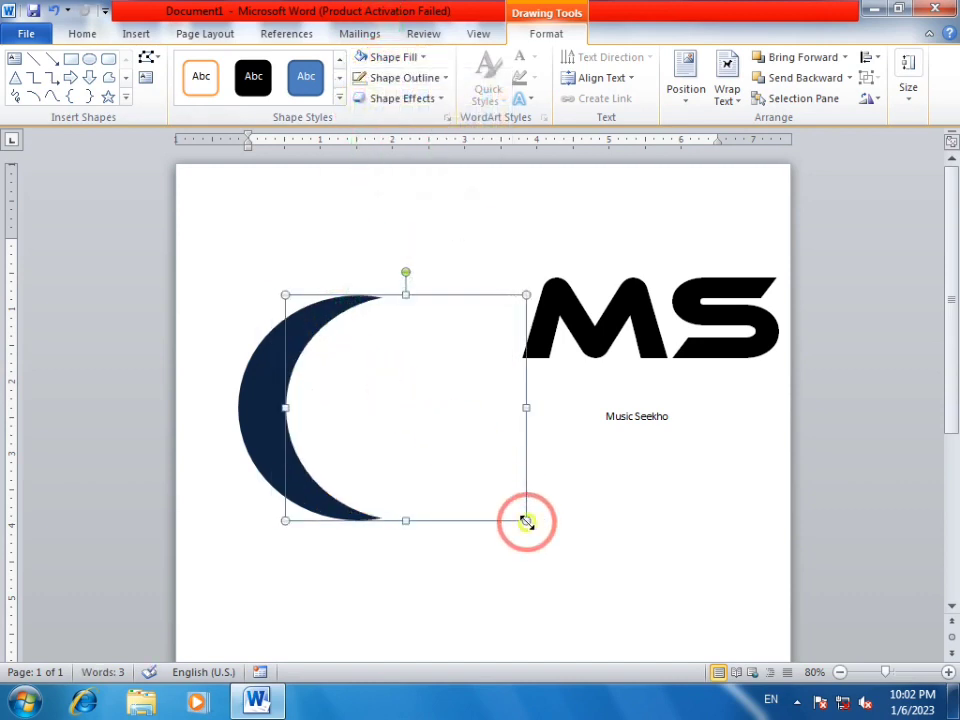
- Resize the white circle so only a thin navy crescent remains visible
left_click_drag(526, 520, 456, 489)
left_click_drag(461, 295, 463, 332)
left_click_drag(429, 386, 455, 430)
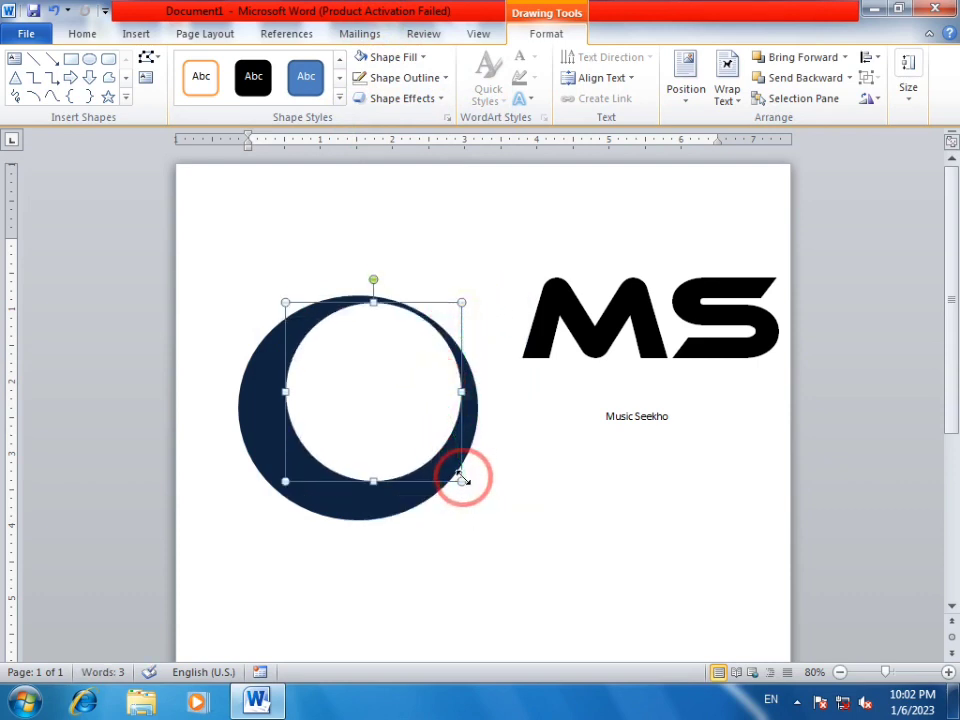
left_click_drag(462, 479, 472, 504)
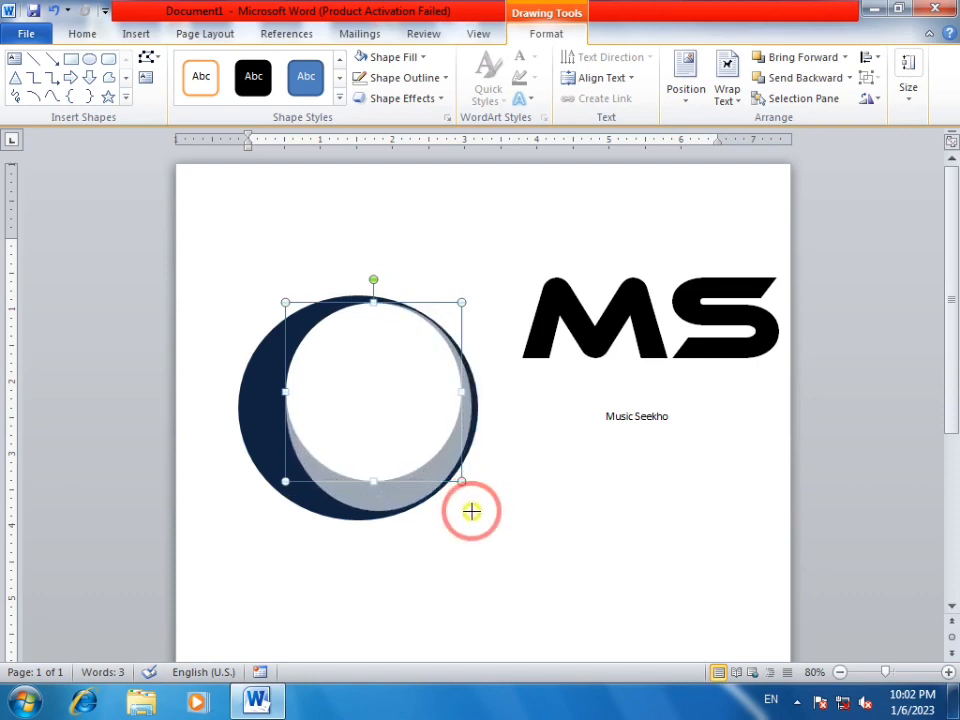
left_click_drag(471, 511, 478, 510)
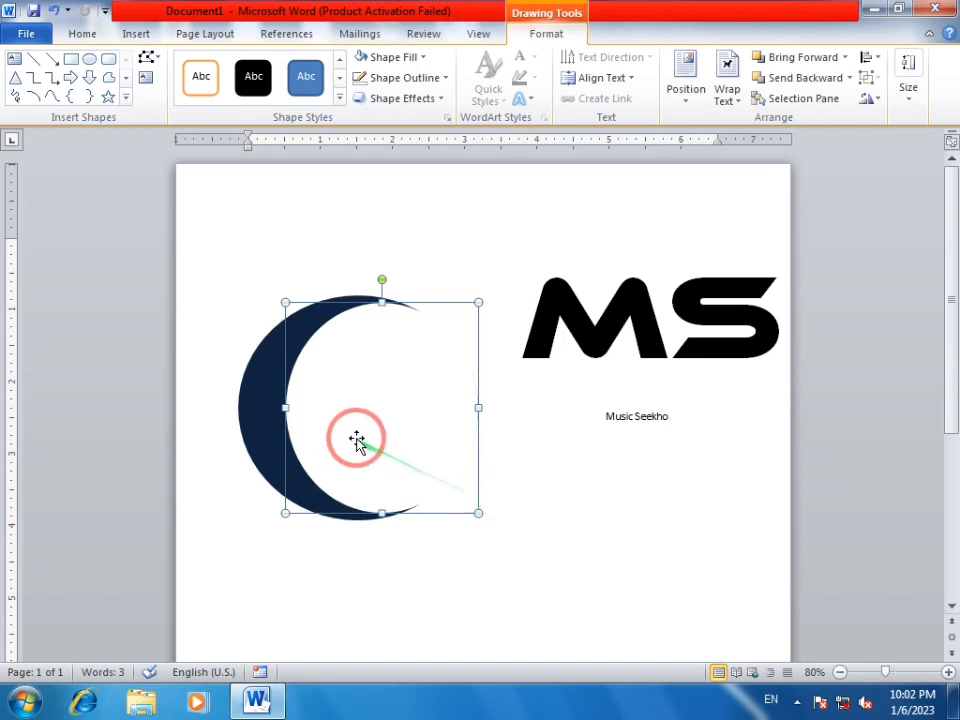
- Group the white and navy circles into one moon shape
left_click(536, 444)
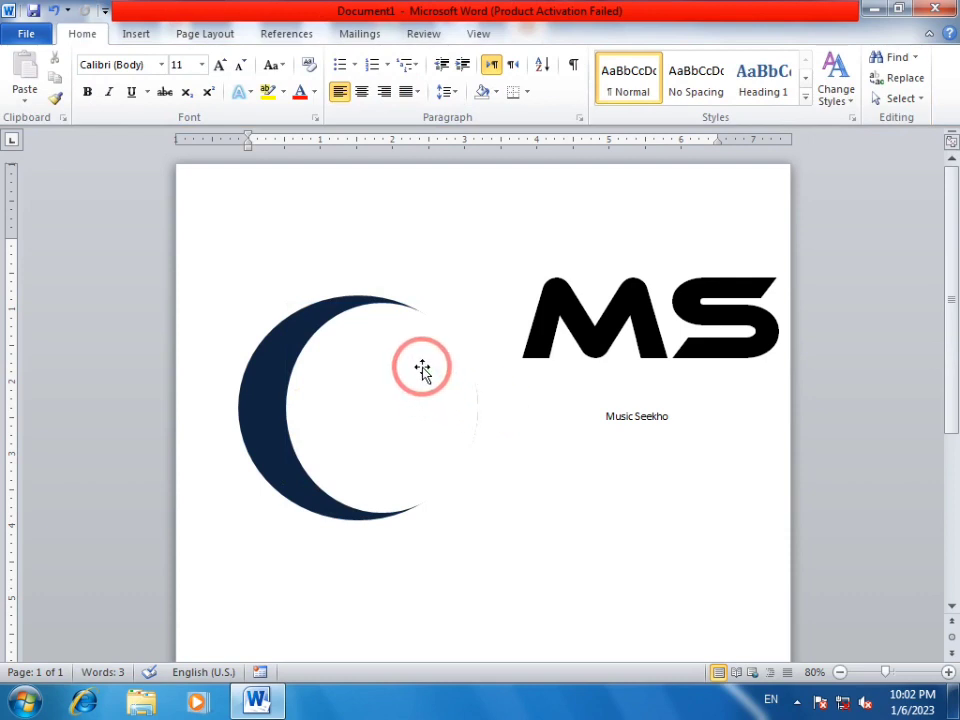
left_click(278, 412)
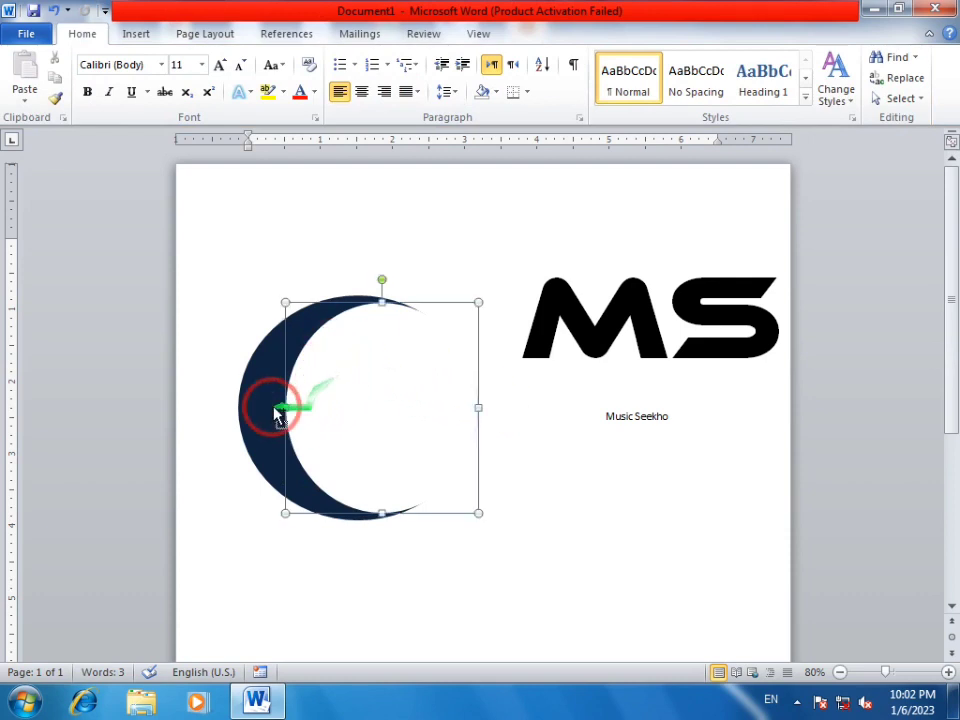
left_click(263, 401, "shift")
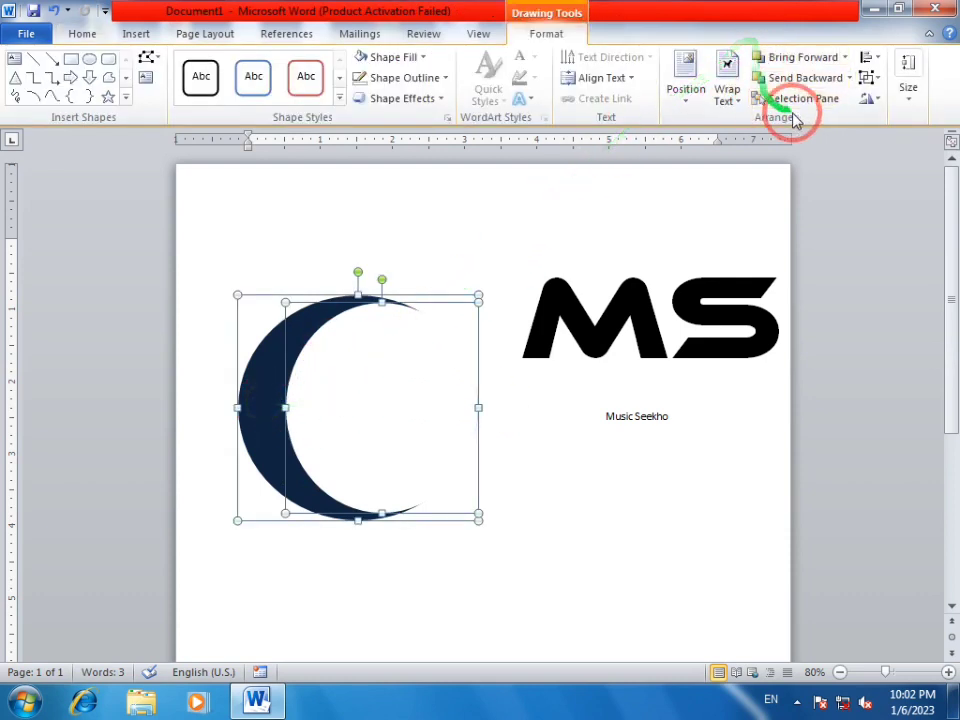
left_click(864, 80)
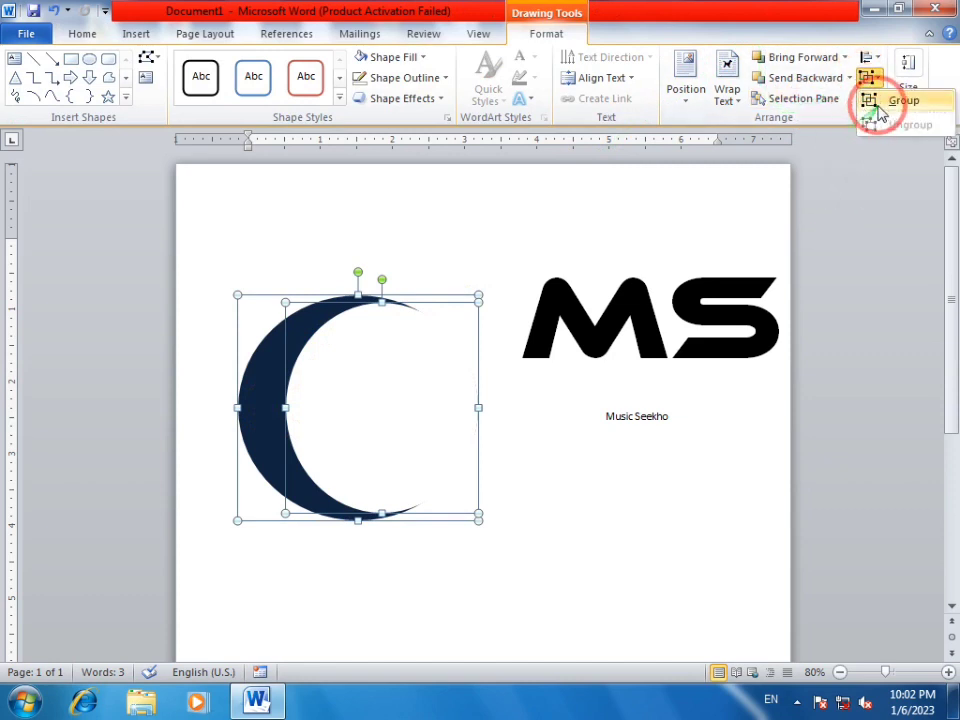
left_click(882, 104)
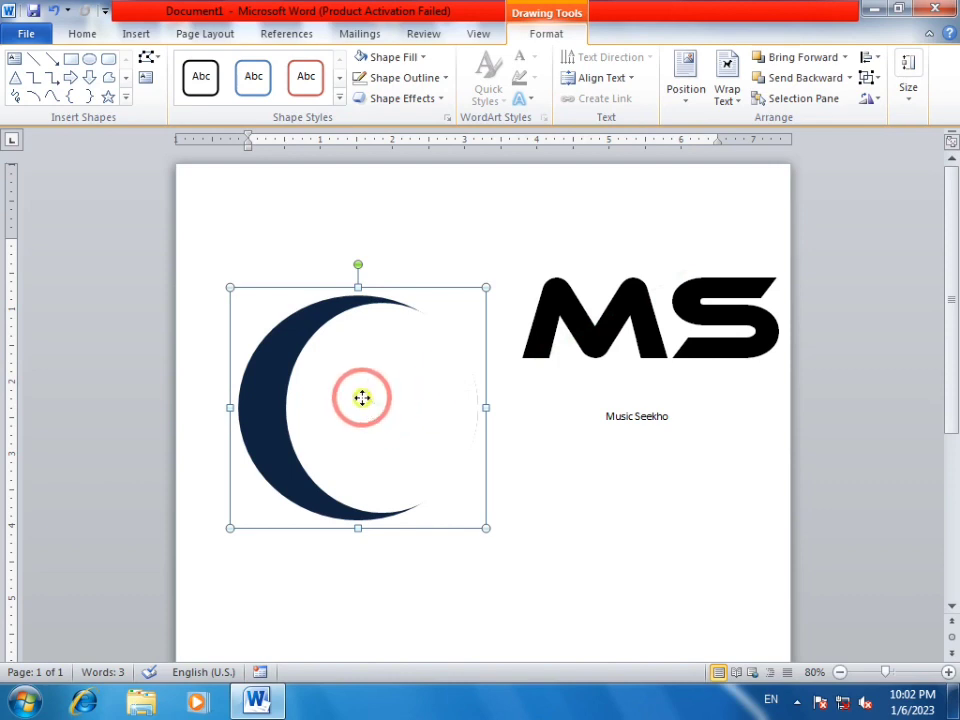
- Duplicate the moon, flip it horizontally, and overlap it with the original into an O
left_click_drag(362, 398, 550, 490, "ctrl")
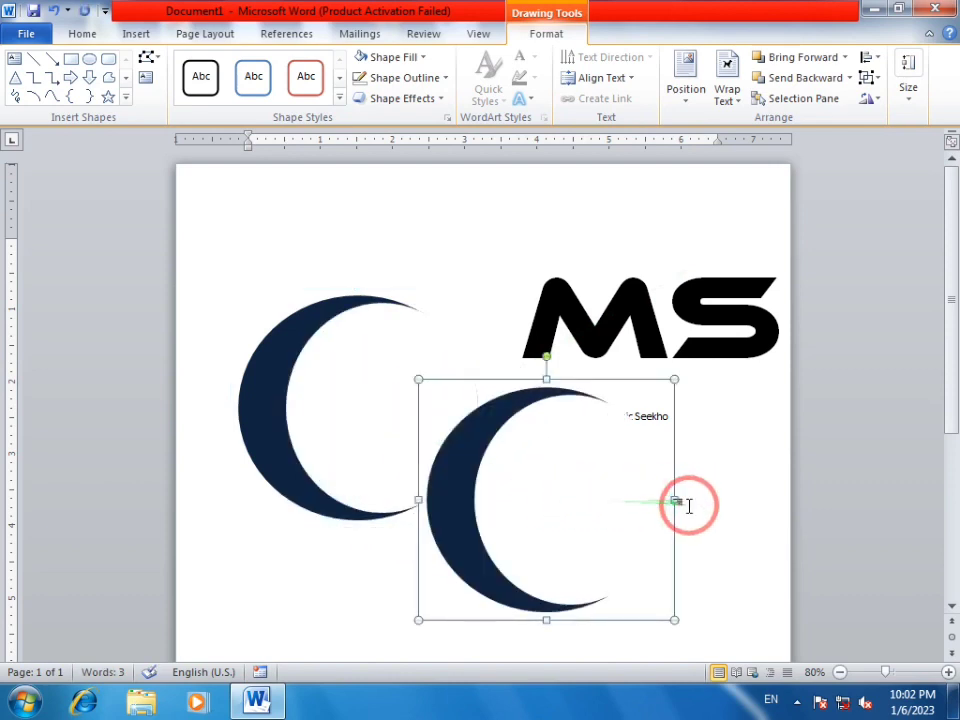
left_click_drag(674, 500, 258, 499)
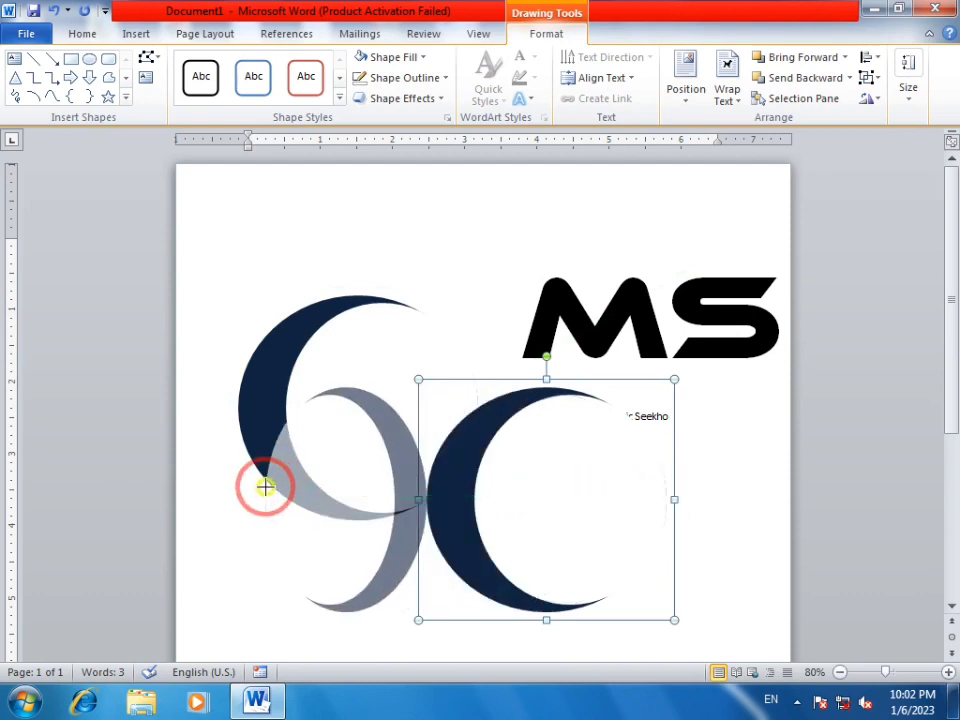
left_click_drag(362, 490, 384, 406)
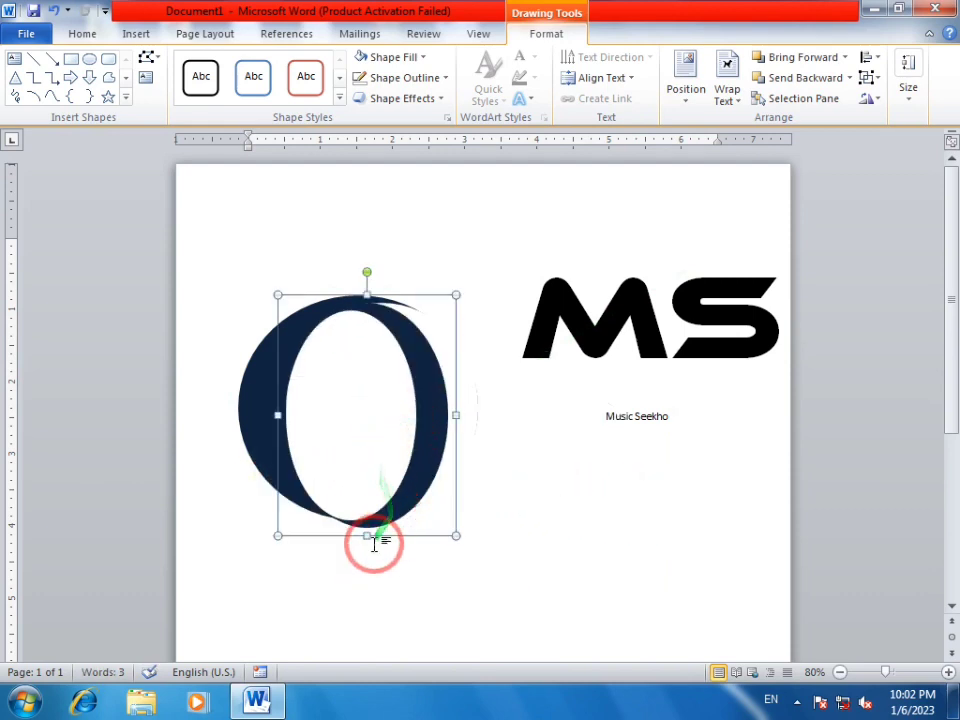
left_click_drag(374, 543, 380, 527)
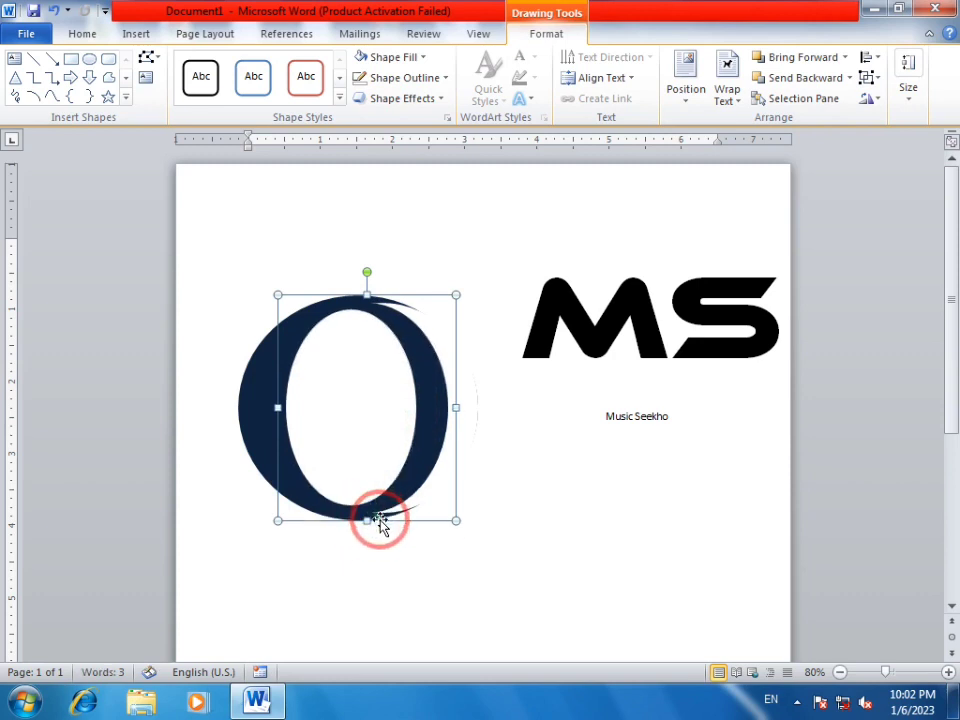
left_click_drag(368, 522, 368, 514)
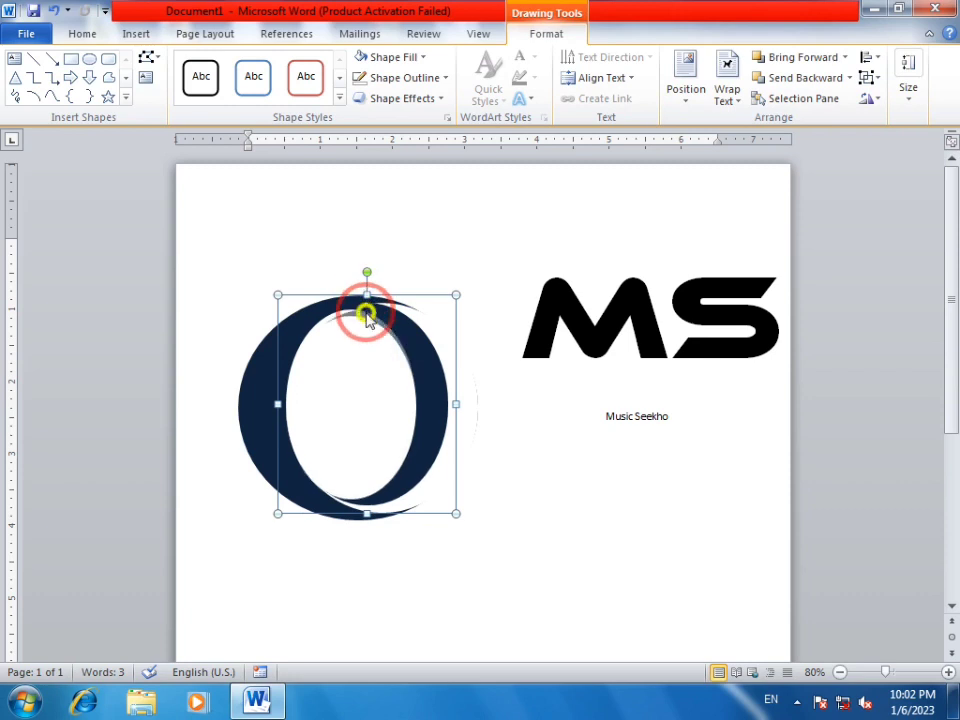
left_click_drag(366, 310, 367, 302)
mouse_move(455, 404)
left_mouse_down()
mouse_move(452, 390)
mouse_move(468, 408)
left_mouse_up()
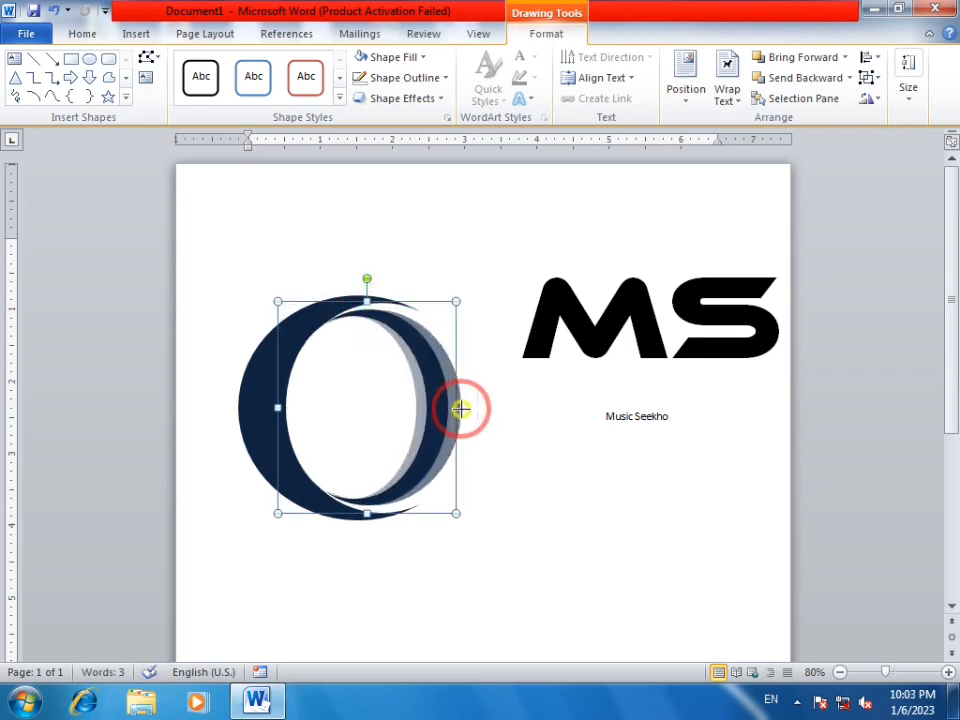
- Widen and shift the crescent left to align the ring
left_click_drag(401, 370, 416, 381)
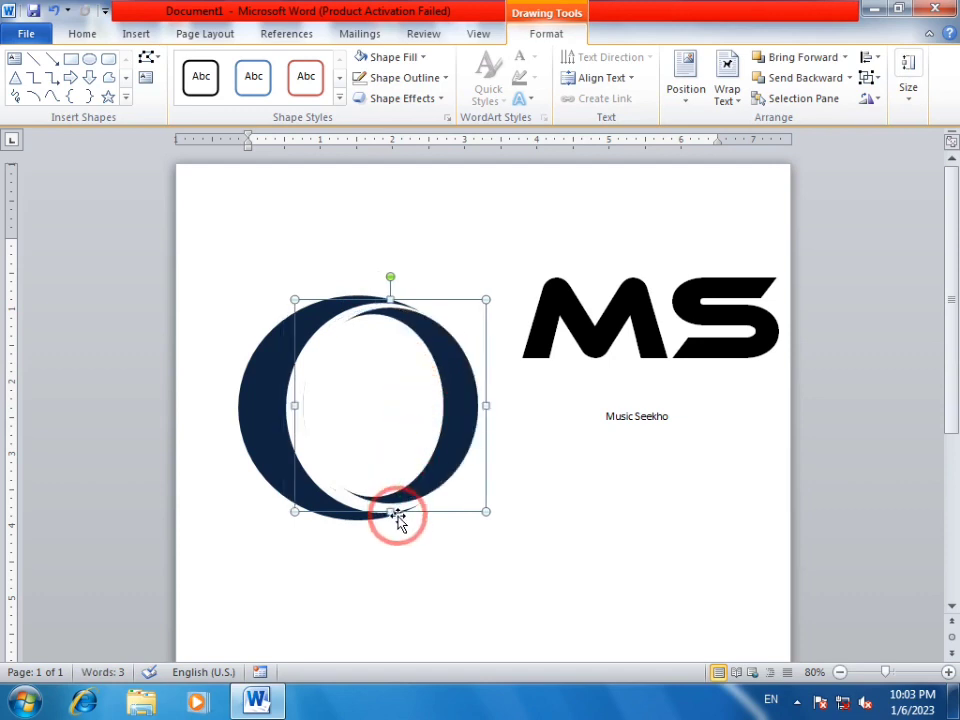
left_click_drag(486, 512, 510, 502)
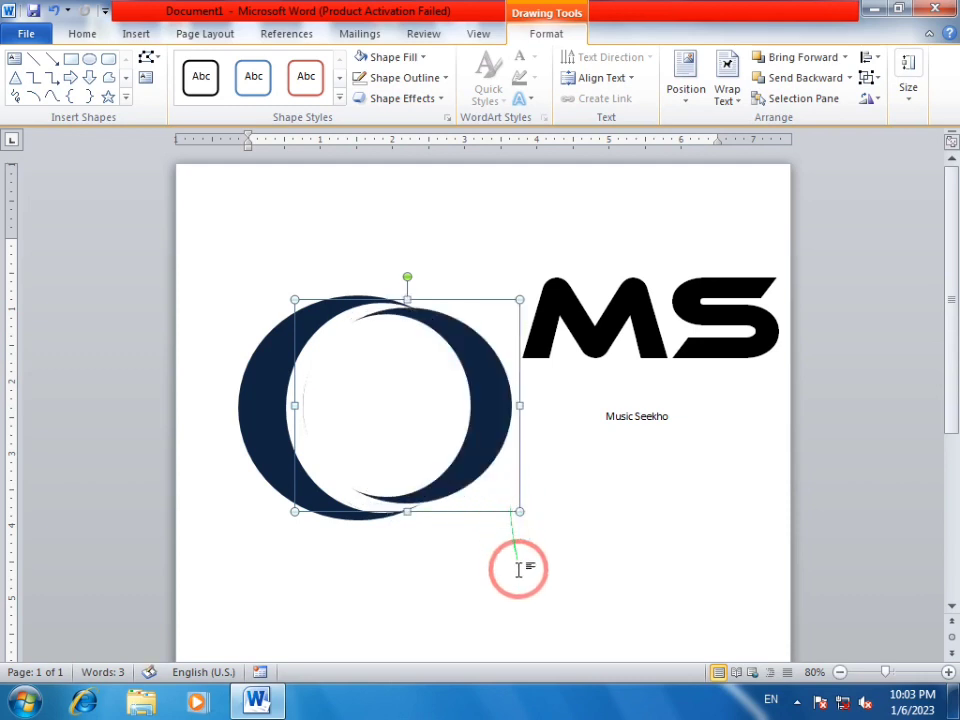
left_click(514, 563)
left_click(483, 452)
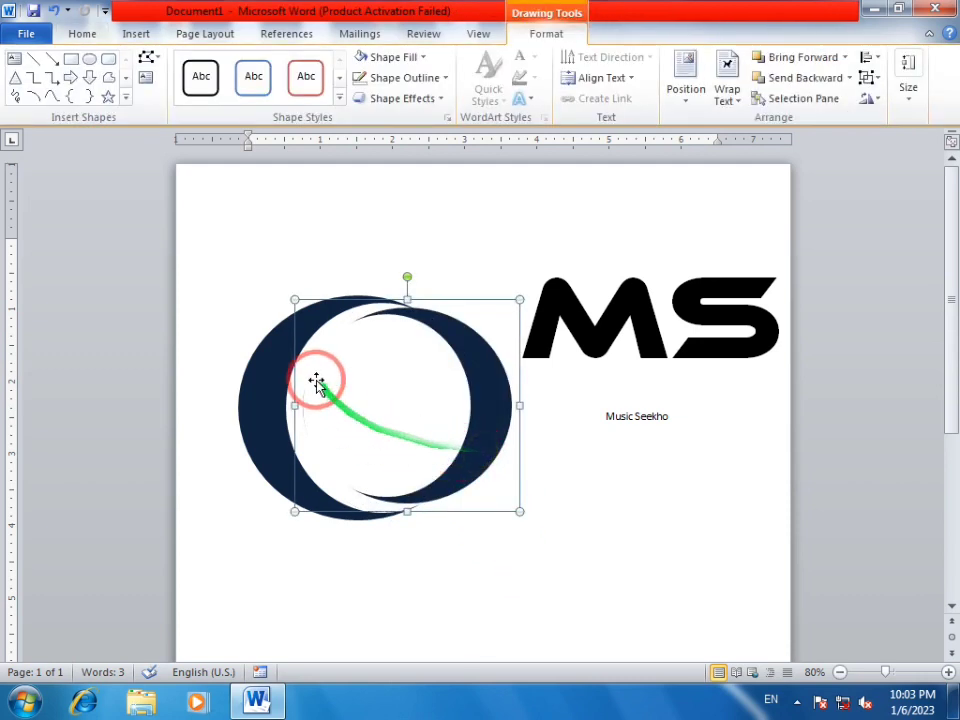
mouse_move(467, 428)
left_mouse_down()
mouse_move(455, 431)
mouse_move(437, 328)
left_mouse_up()
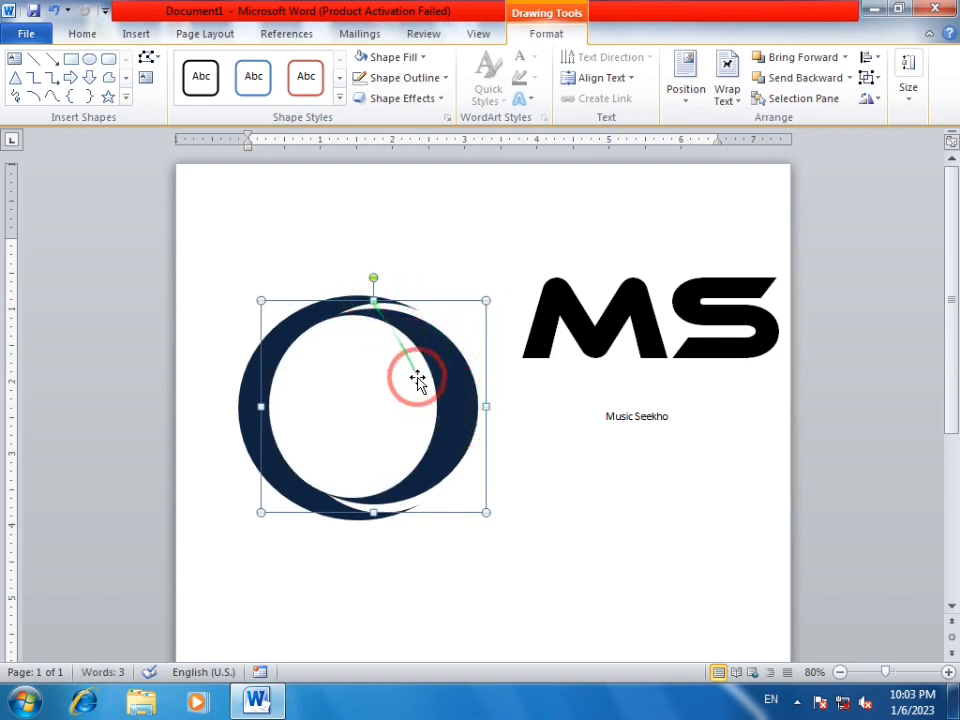
left_click_drag(418, 386, 402, 379)
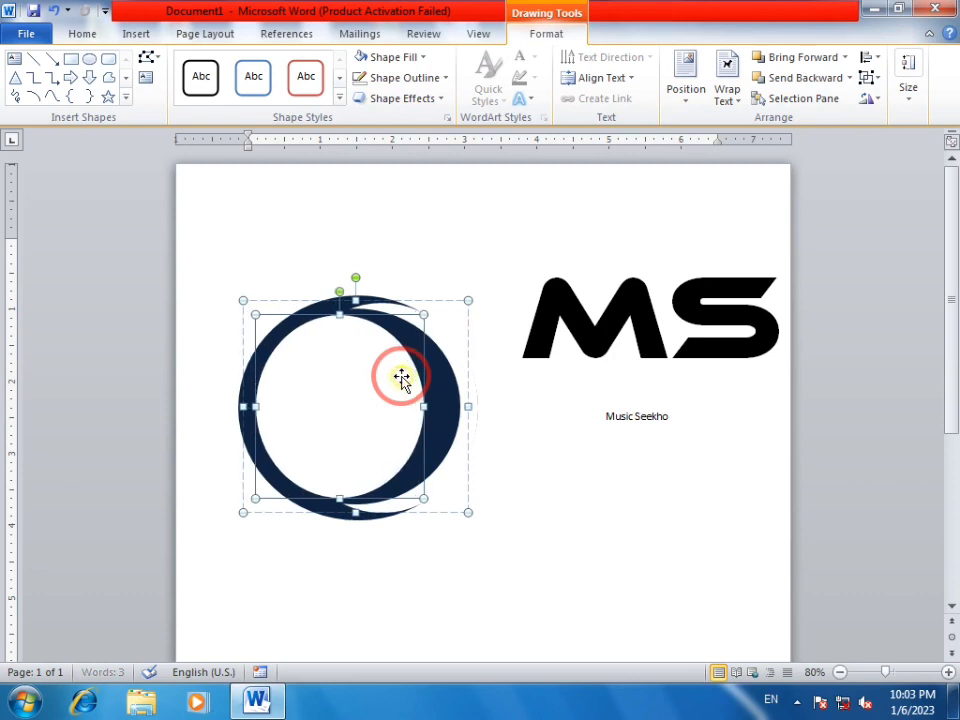
- Rotate the circle logo slightly
left_click(519, 453)
left_click(512, 492)
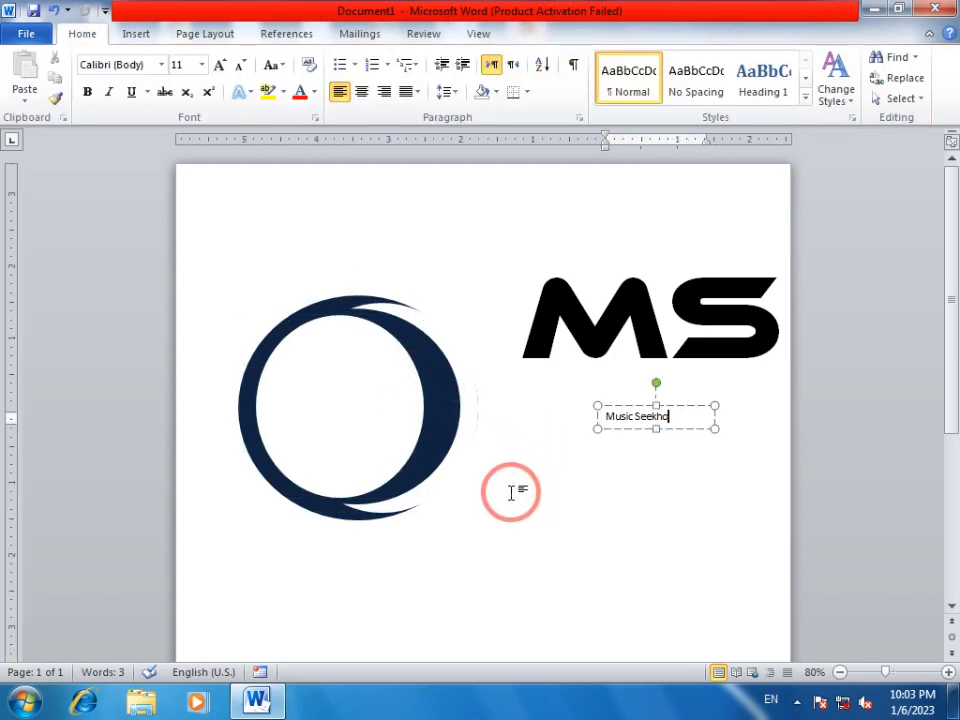
left_click(505, 487)
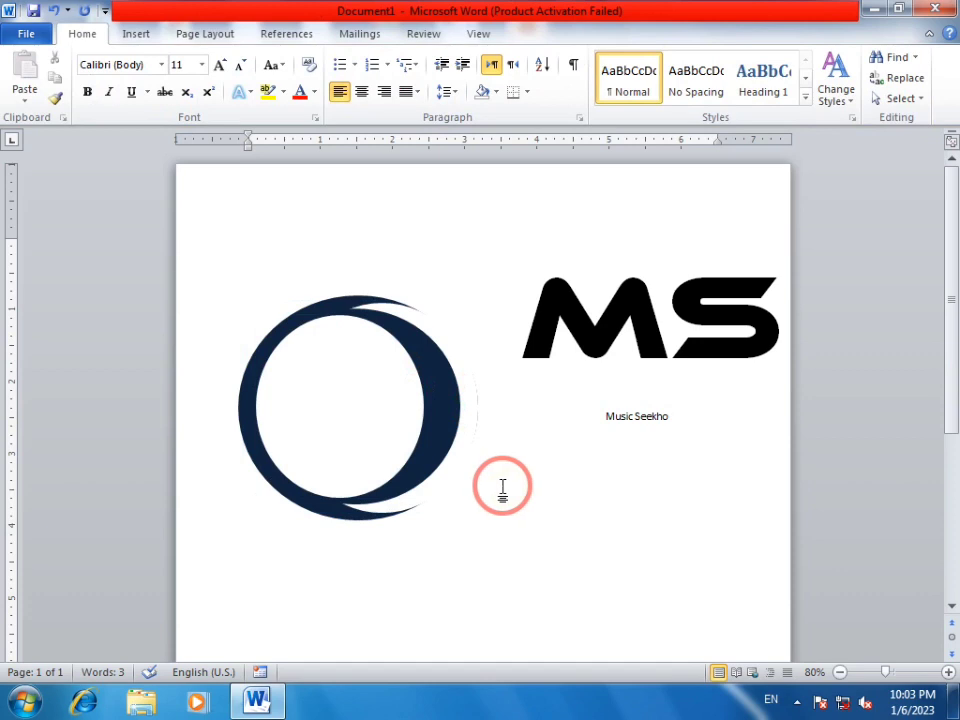
left_click(502, 487)
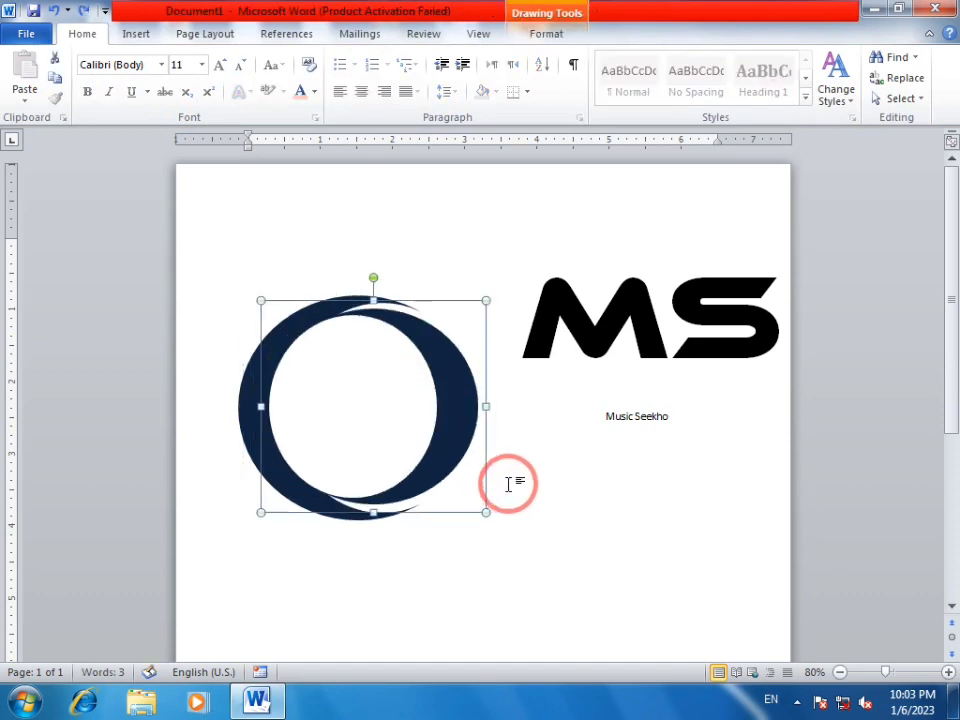
left_click(508, 484)
left_click(392, 367)
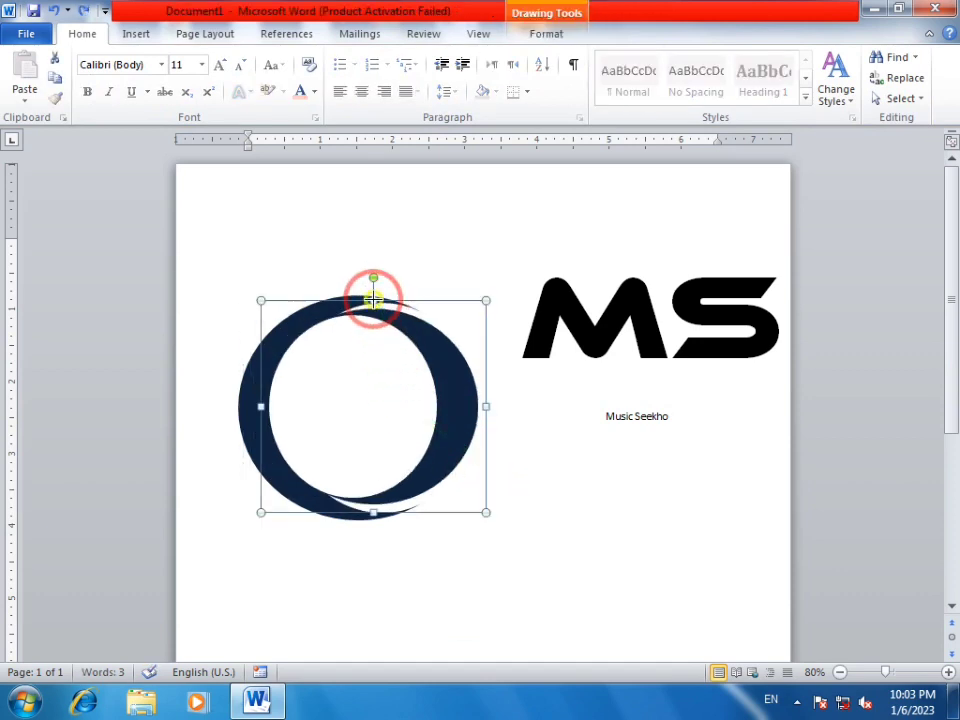
mouse_move(372, 297)
left_mouse_down()
mouse_move(406, 518)
mouse_move(375, 512)
mouse_move(522, 512)
mouse_move(452, 463)
mouse_move(468, 467)
left_mouse_up()
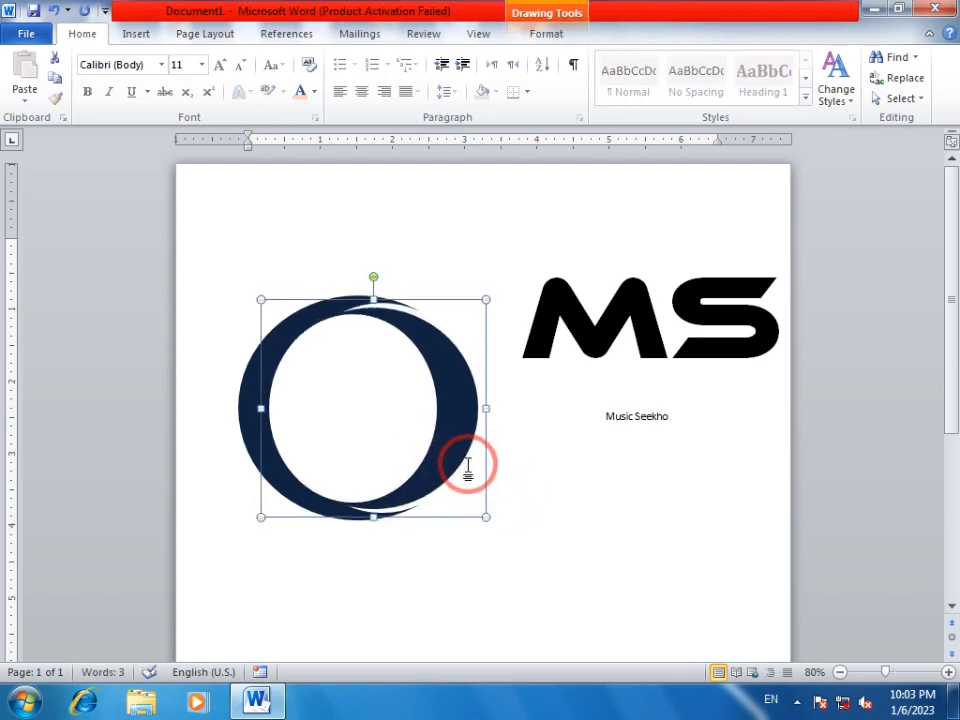
left_click(553, 488)
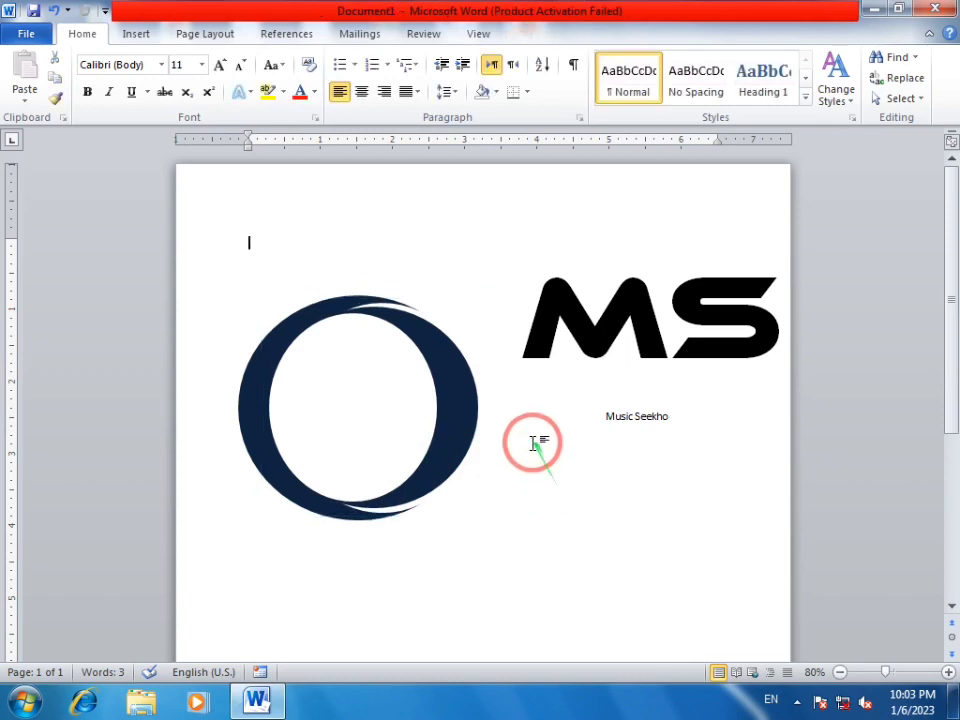
- Colour the letter M Dark Blue, Text 2, Darker 25%
left_click(662, 335)
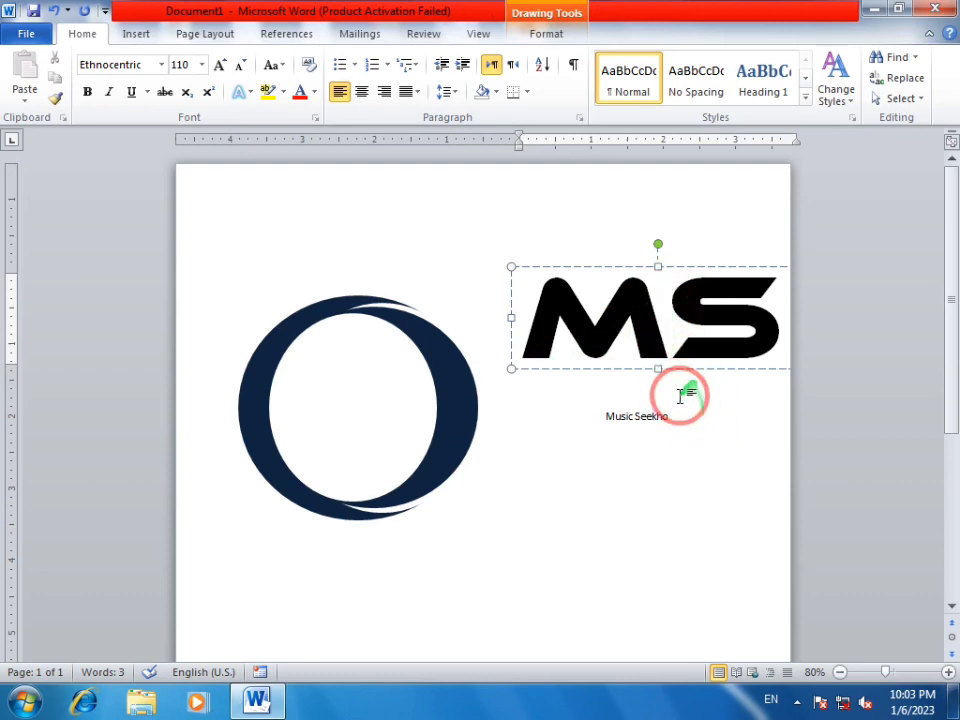
left_click_drag(642, 317, 561, 316)
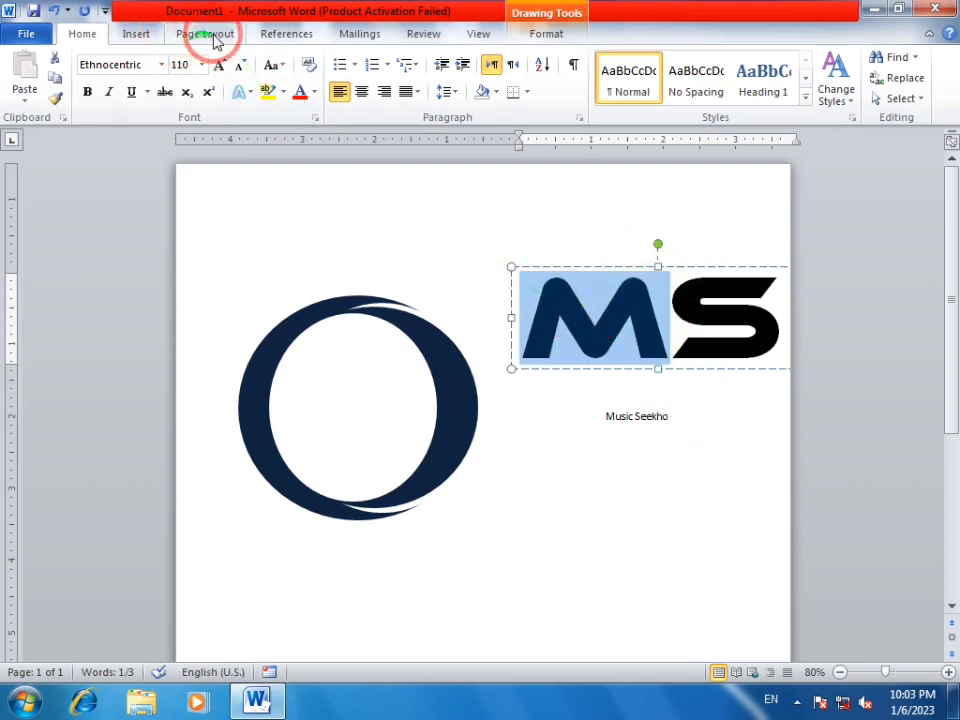
left_click(136, 34)
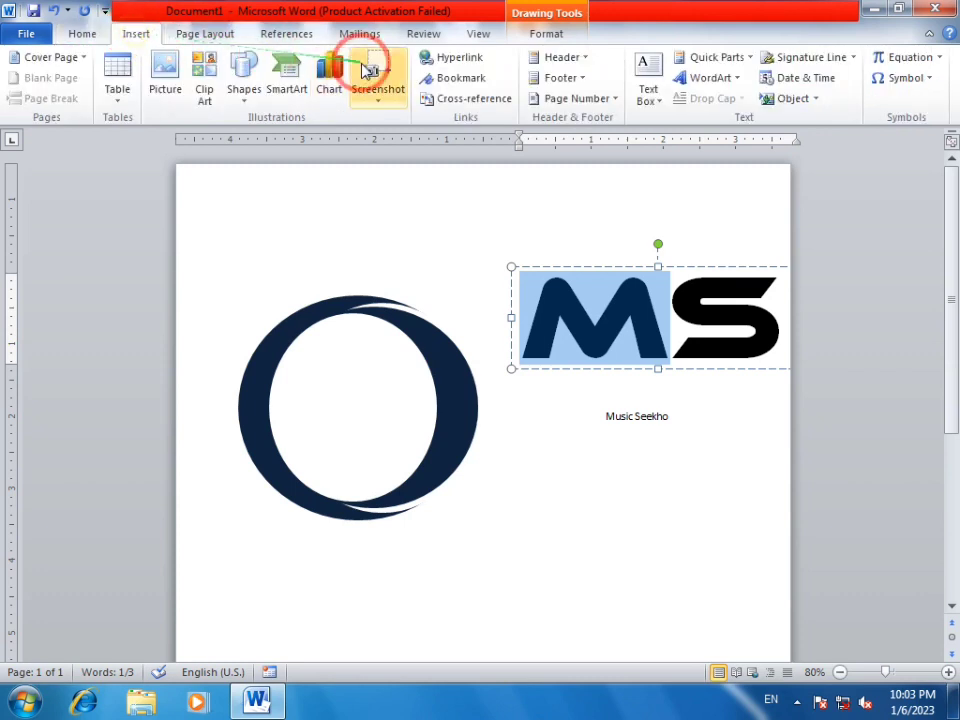
left_click(546, 34)
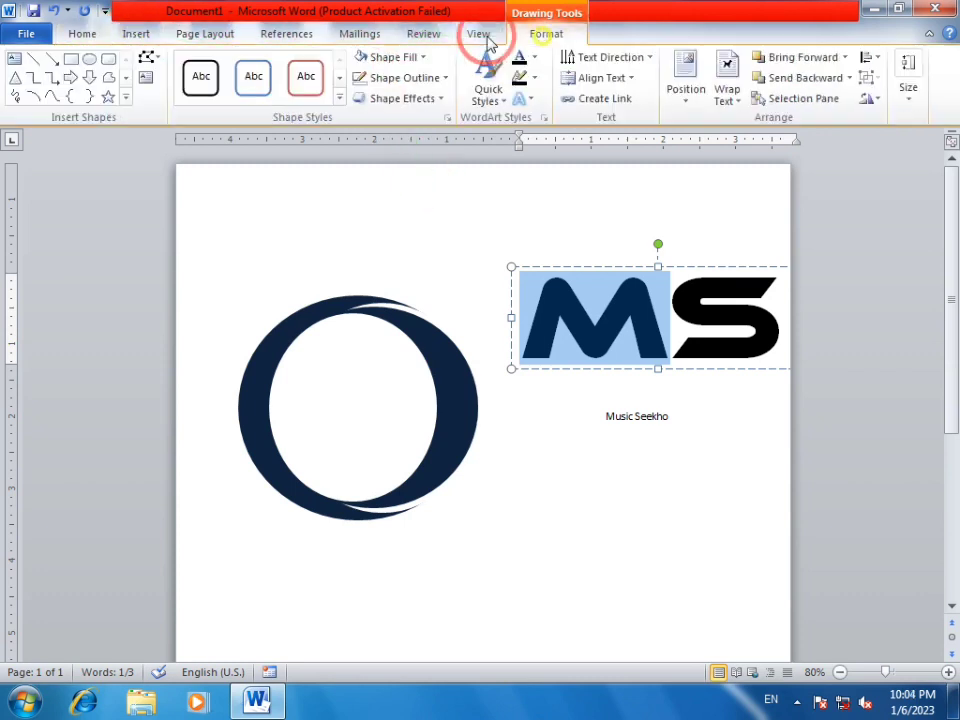
left_click(388, 58)
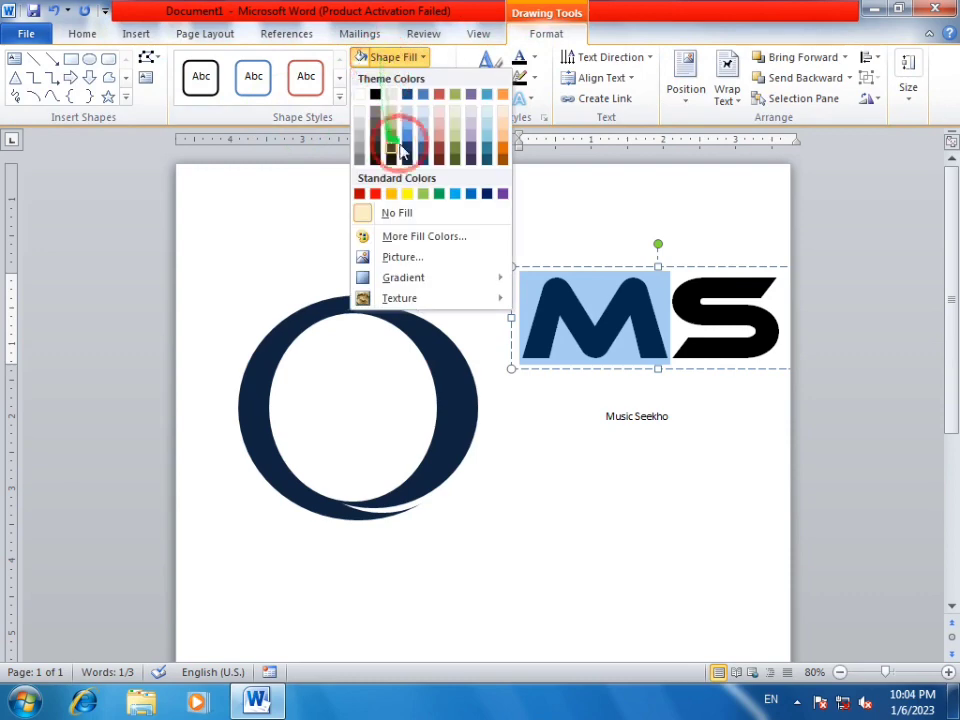
left_click(548, 570)
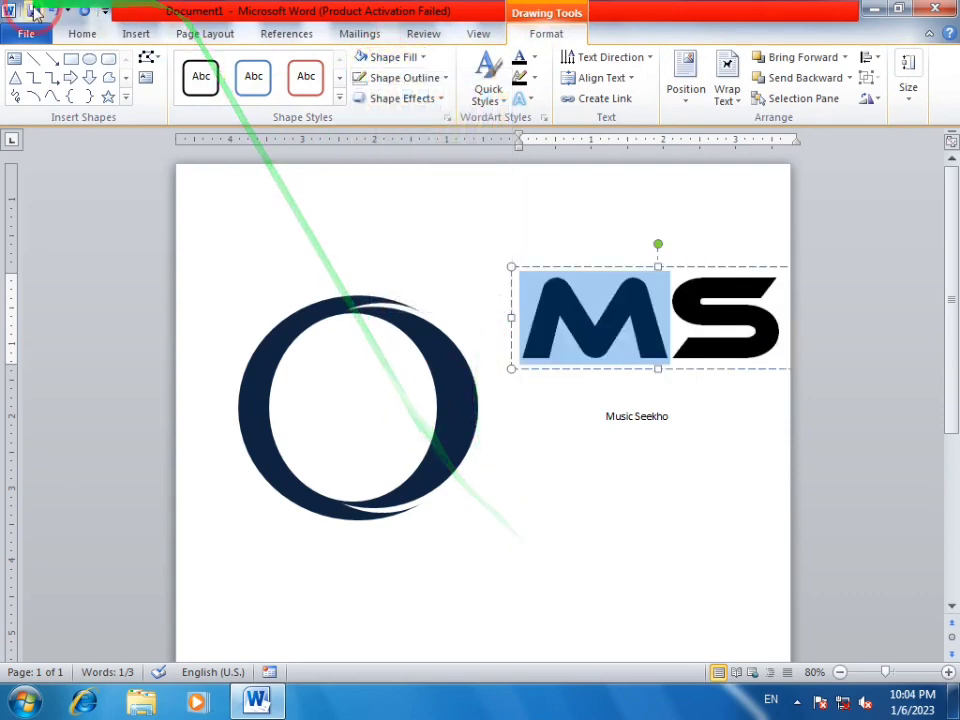
left_click(80, 34)
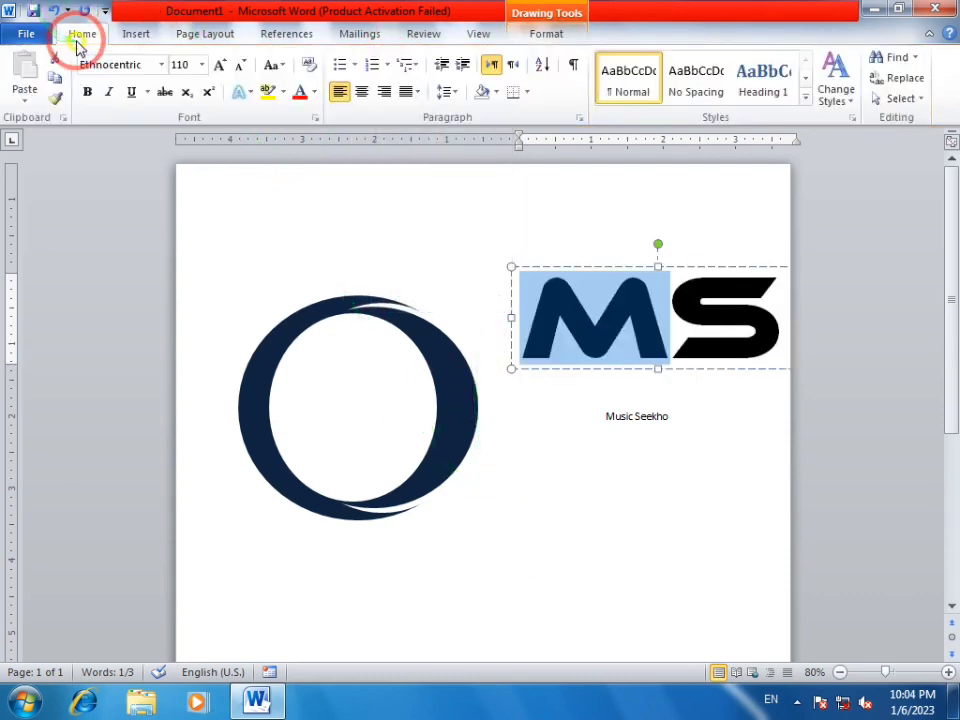
left_click(314, 92)
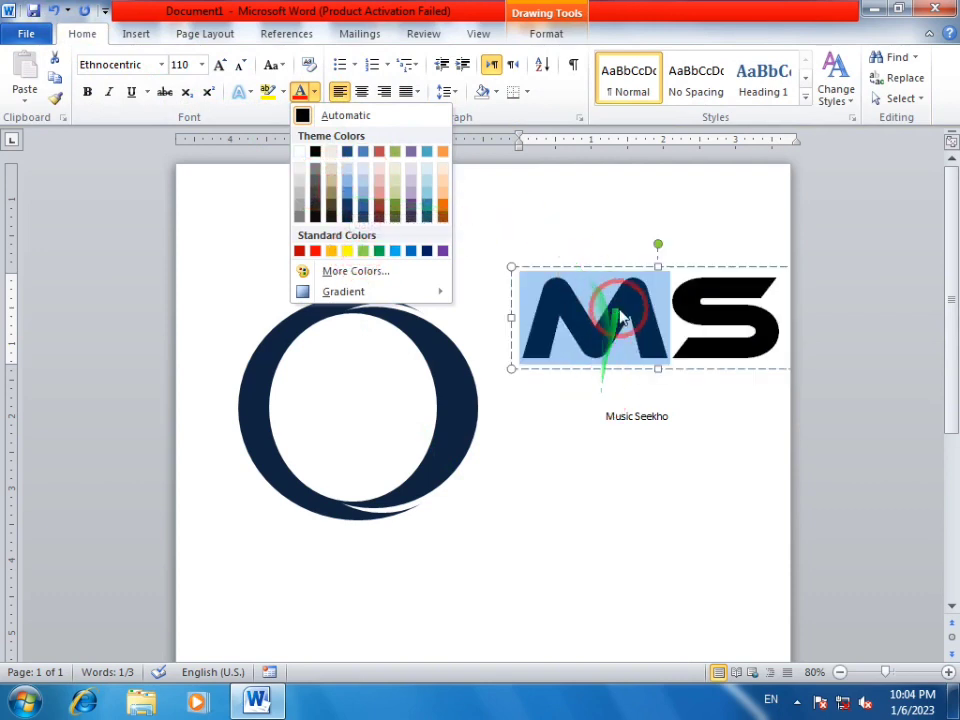
left_click(347, 205)
- Colour the letter S Light Blue
left_click(673, 368)
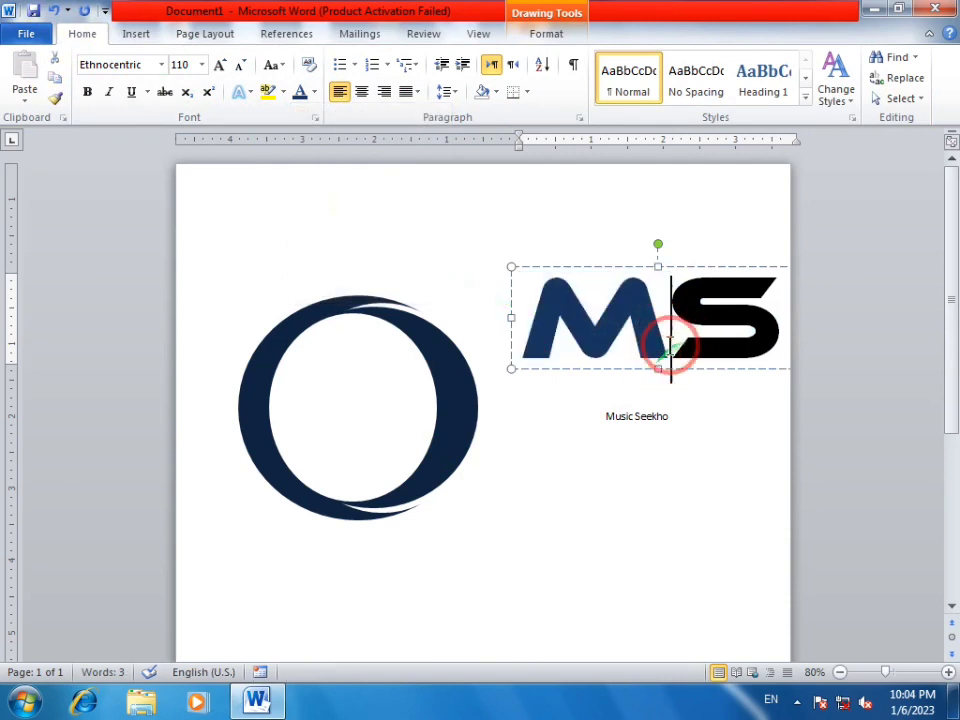
left_click_drag(671, 350, 748, 322)
left_click_drag(679, 321, 738, 321)
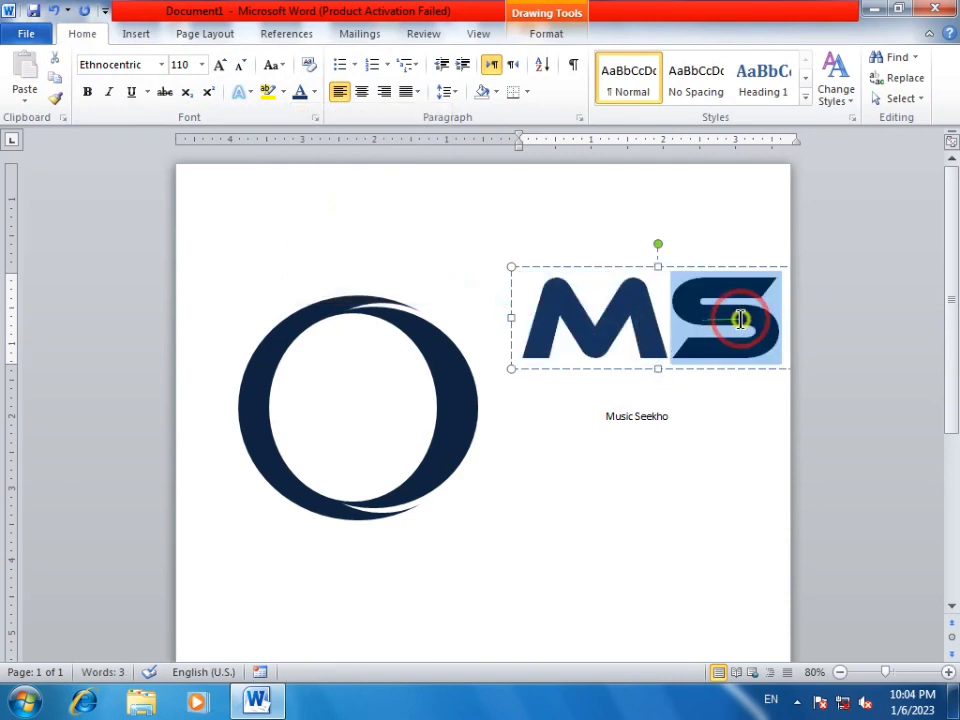
left_click(136, 38)
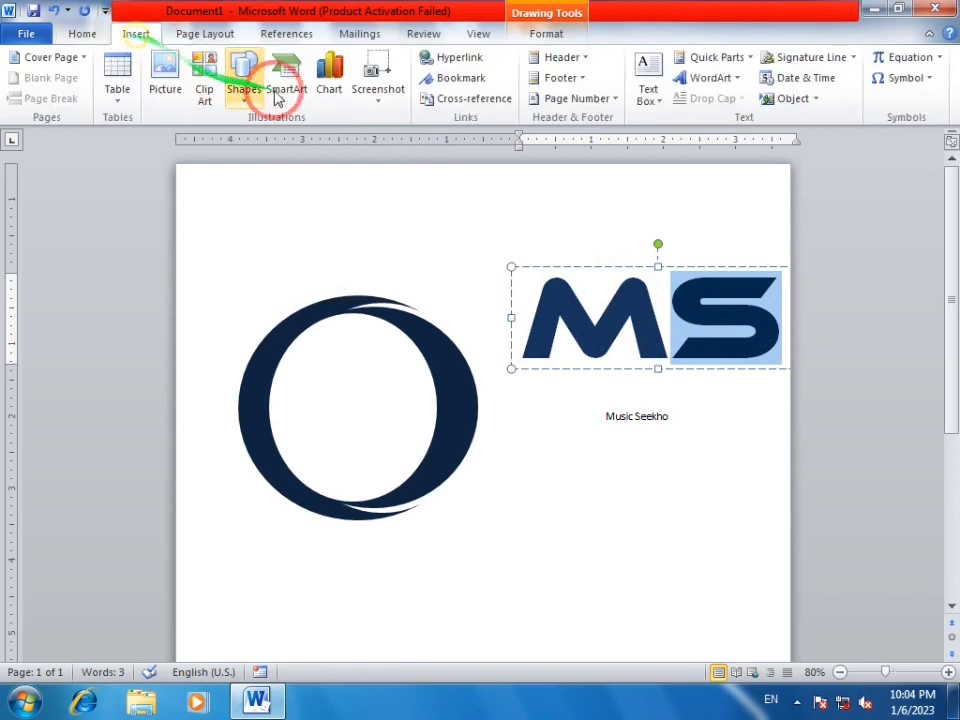
left_click(84, 38)
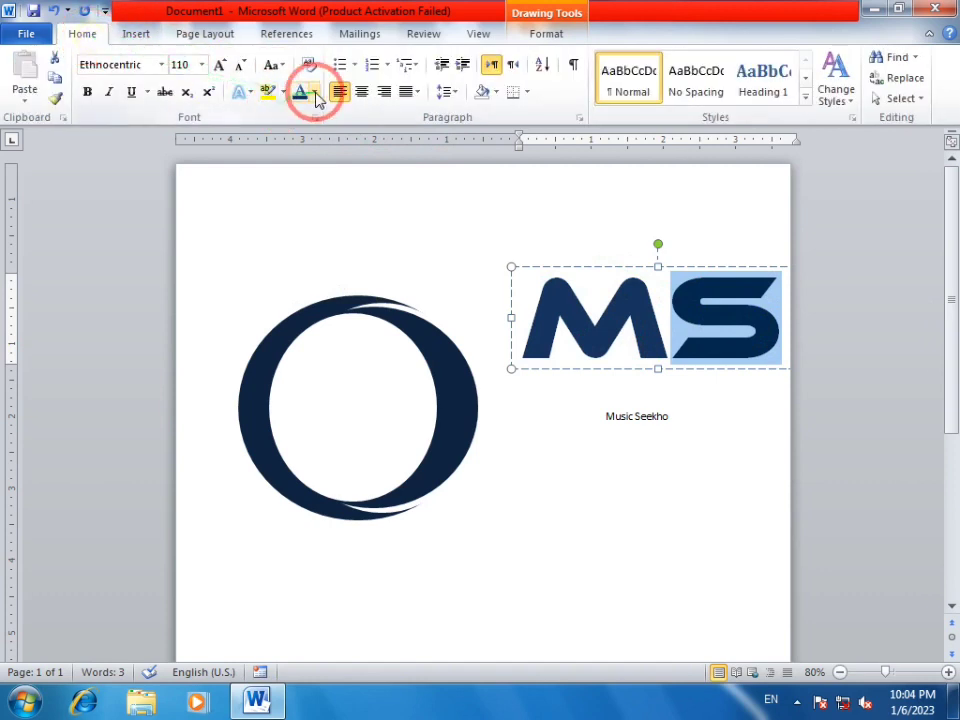
left_click(313, 92)
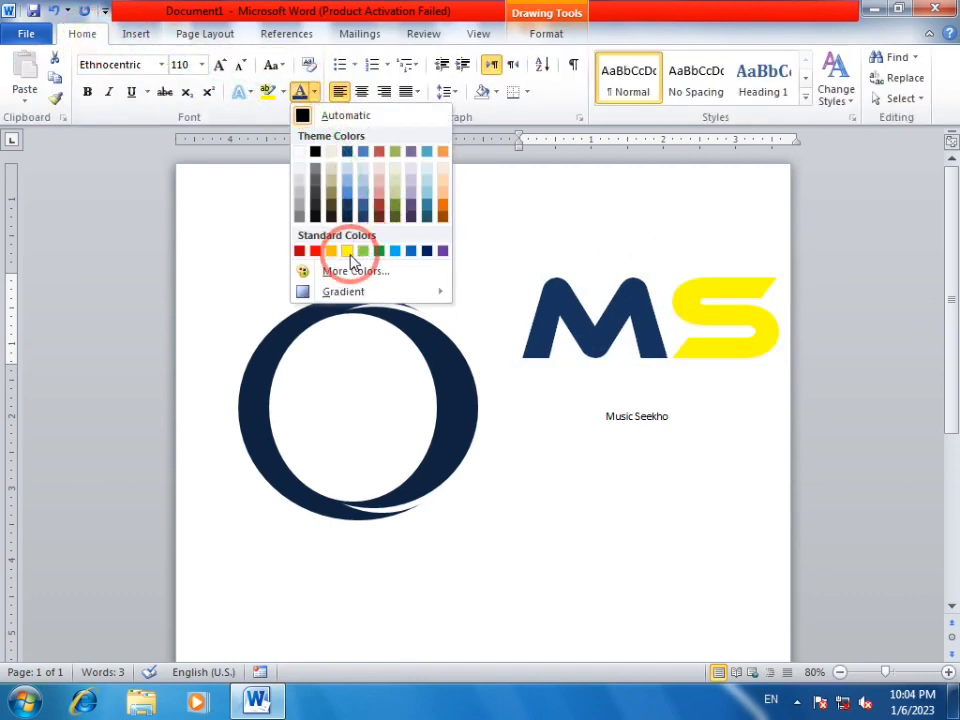
left_click(399, 256)
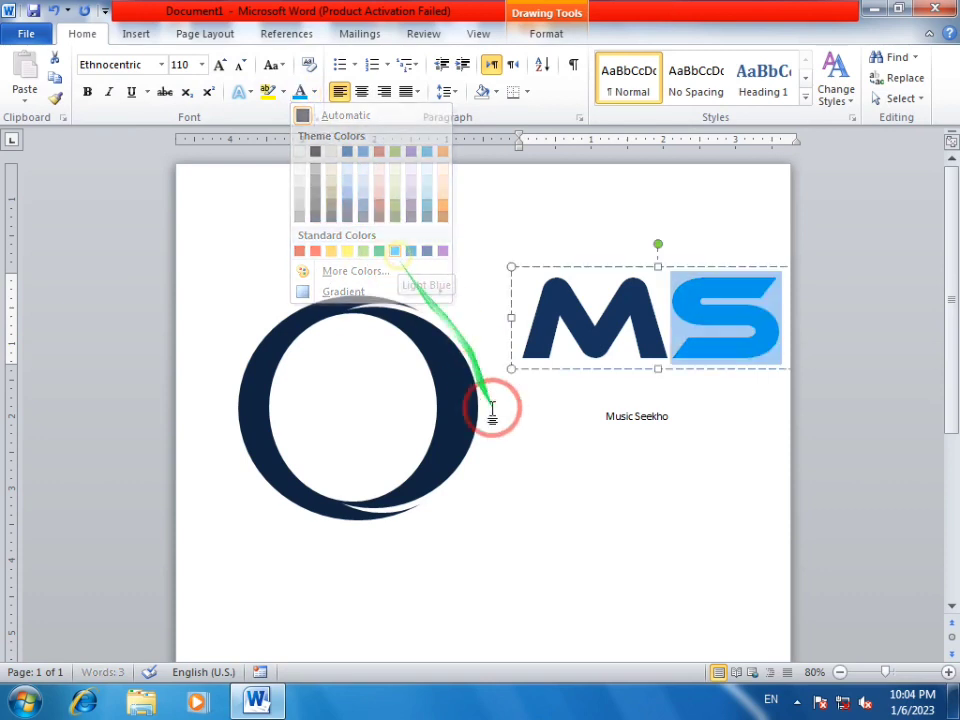
left_click(681, 557)
left_click(462, 416)
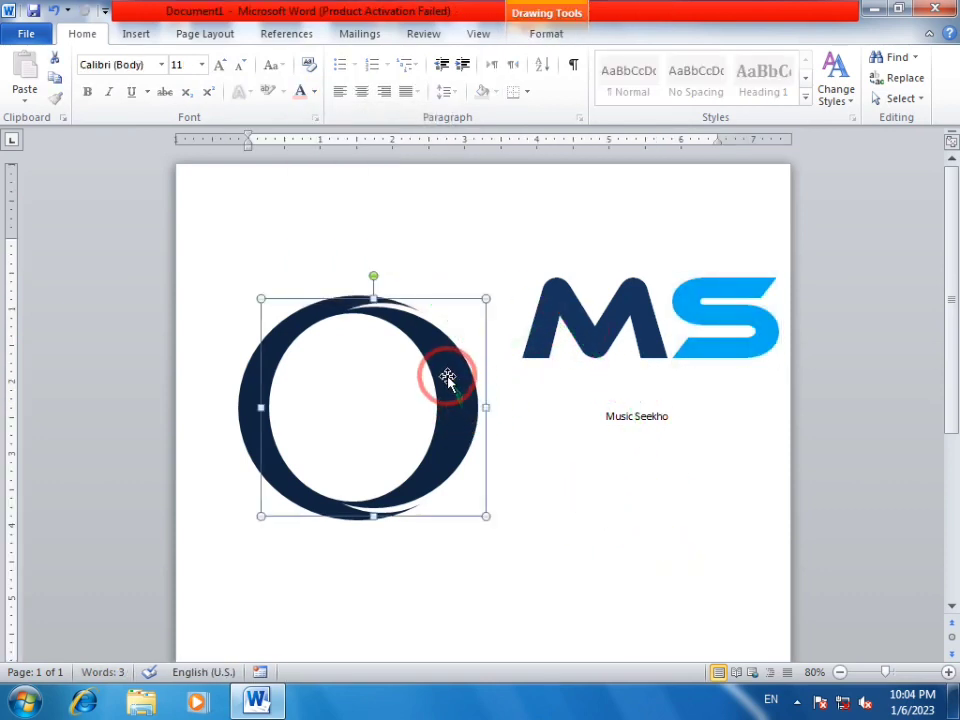
- Fill the inner crescent Light Blue
left_click(446, 377)
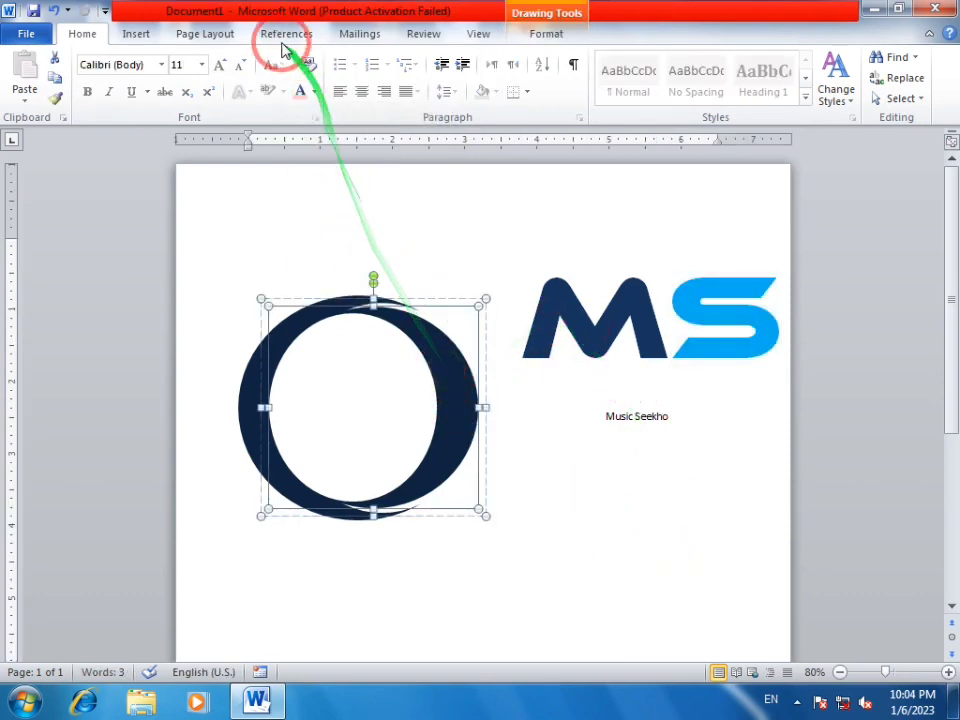
left_click(540, 33)
left_click(385, 57)
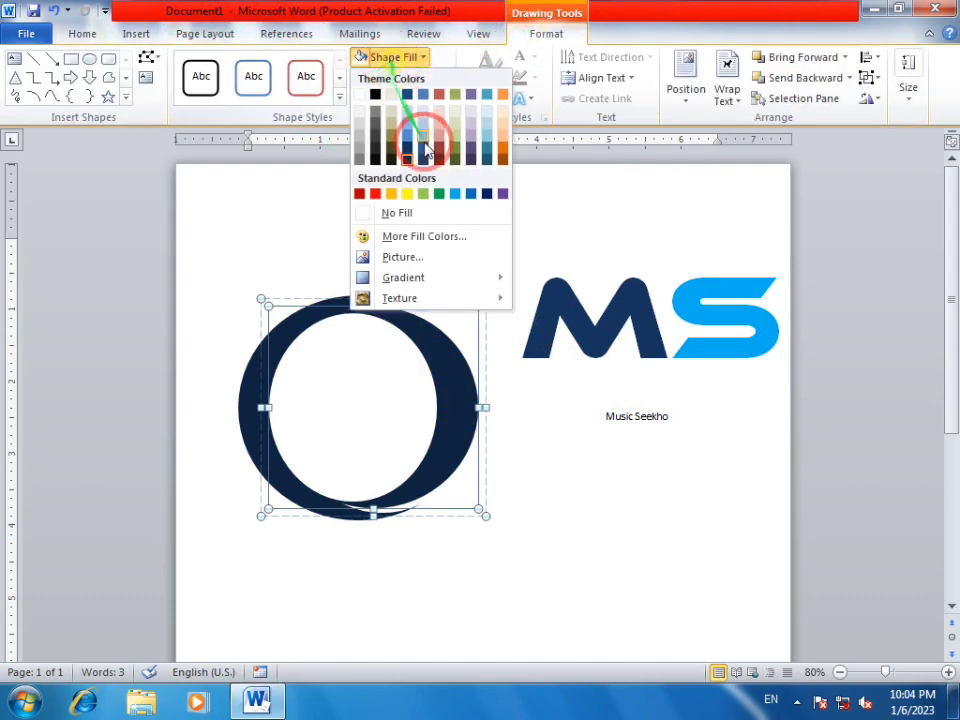
left_click(455, 194)
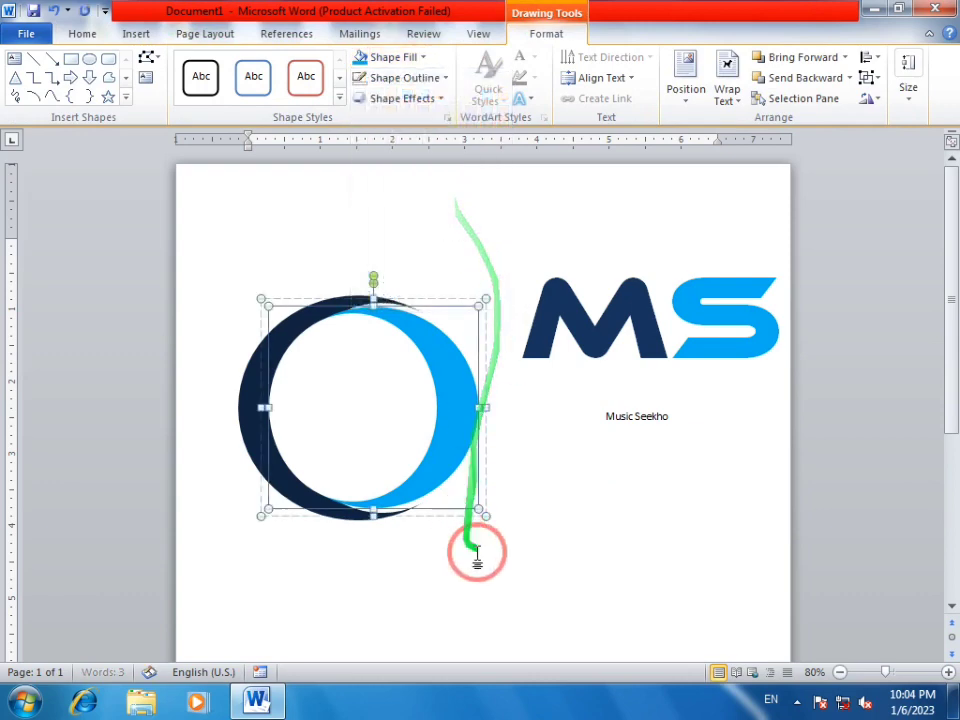
left_click(553, 566)
- Move the MS text box over the circle and set its wrapping to In Front of Text
left_click(591, 375)
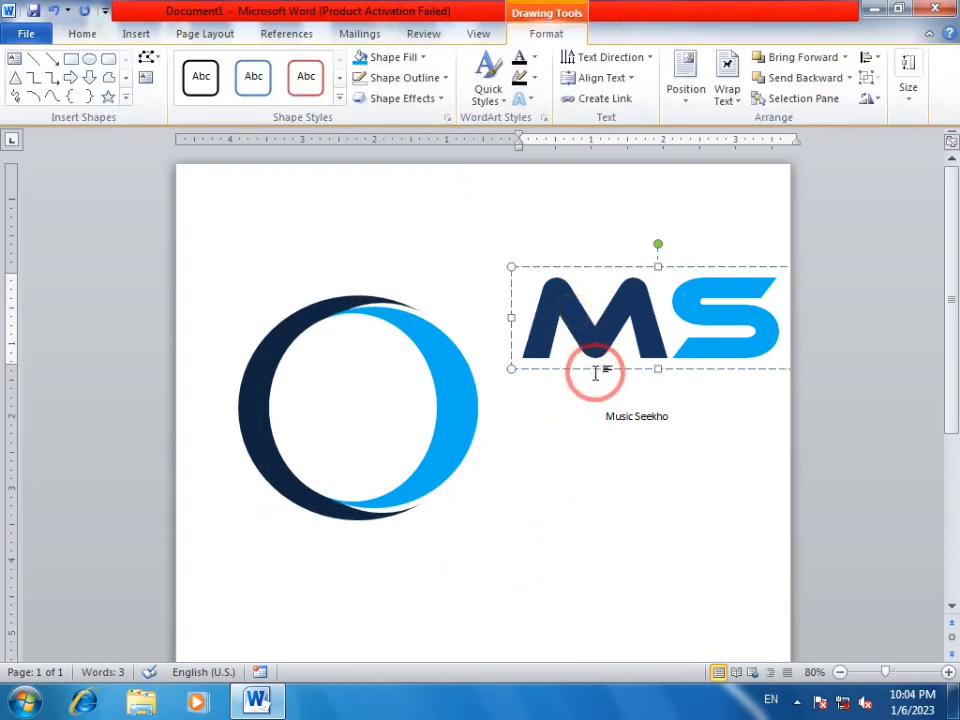
left_click_drag(596, 370, 406, 436)
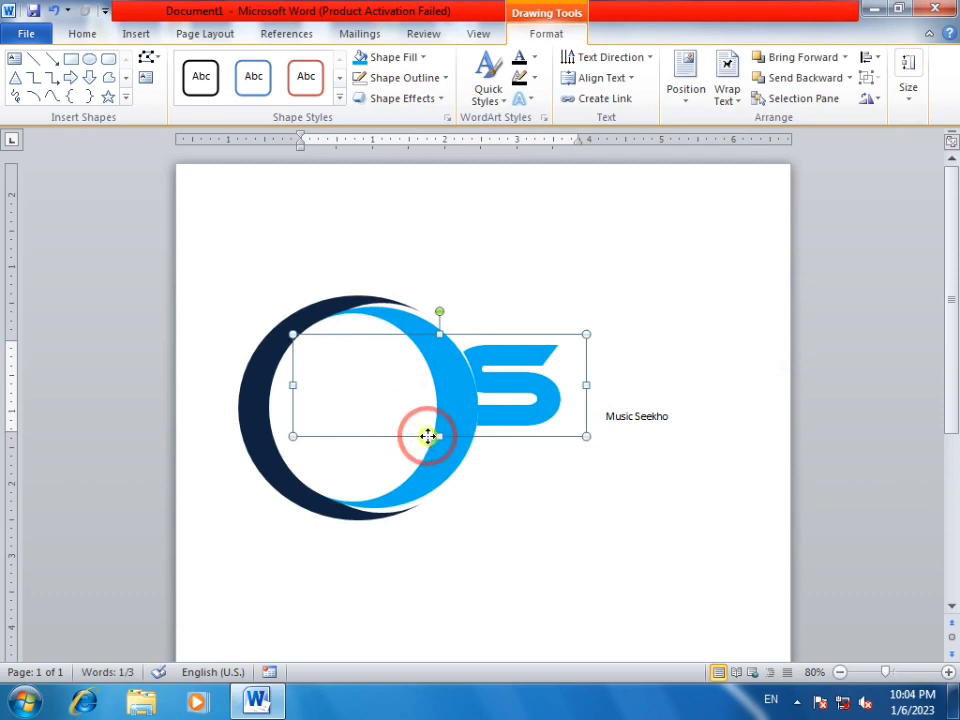
left_click(727, 75)
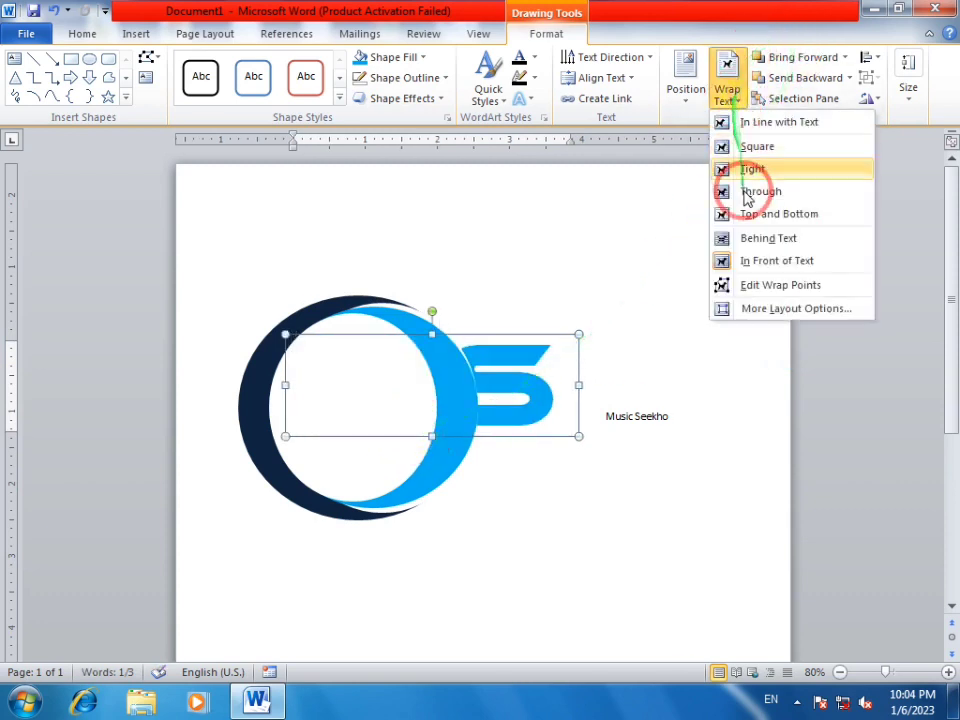
left_click(745, 259)
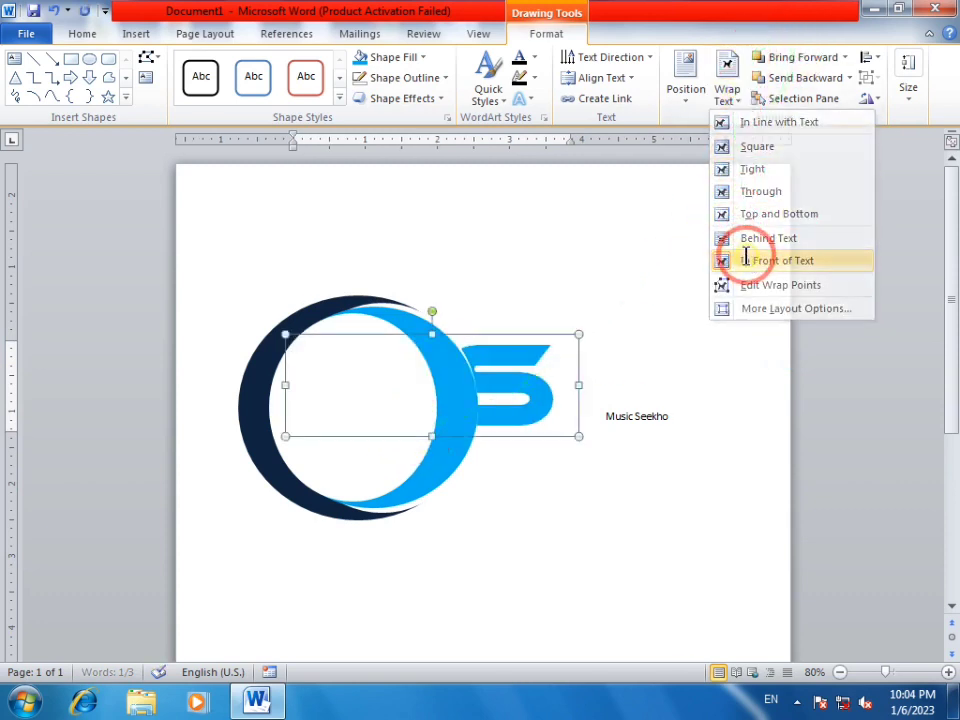
left_click(737, 103)
left_click(724, 259)
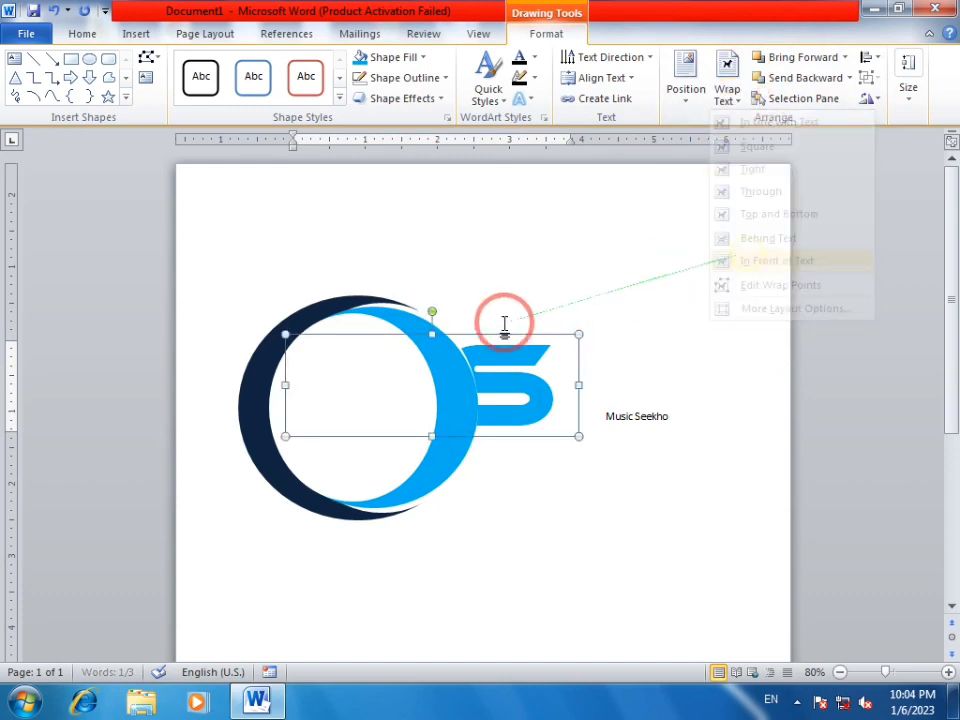
- Set the circle and the crescent to Behind Text wrapping so the M shows
left_click(418, 342)
left_click(726, 94)
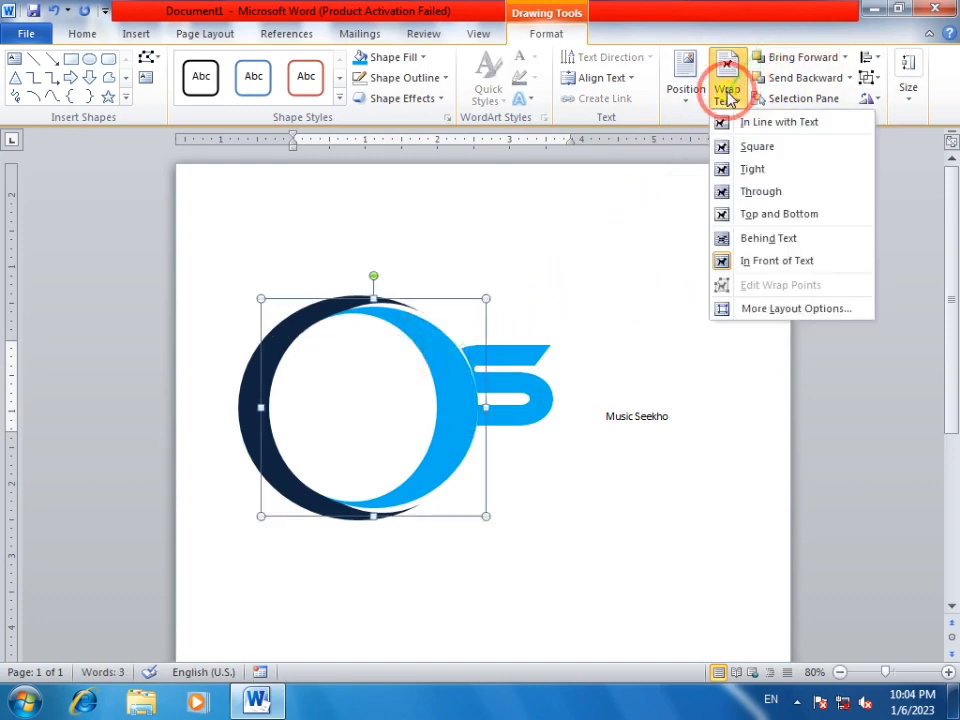
left_click(733, 246)
left_click(722, 240)
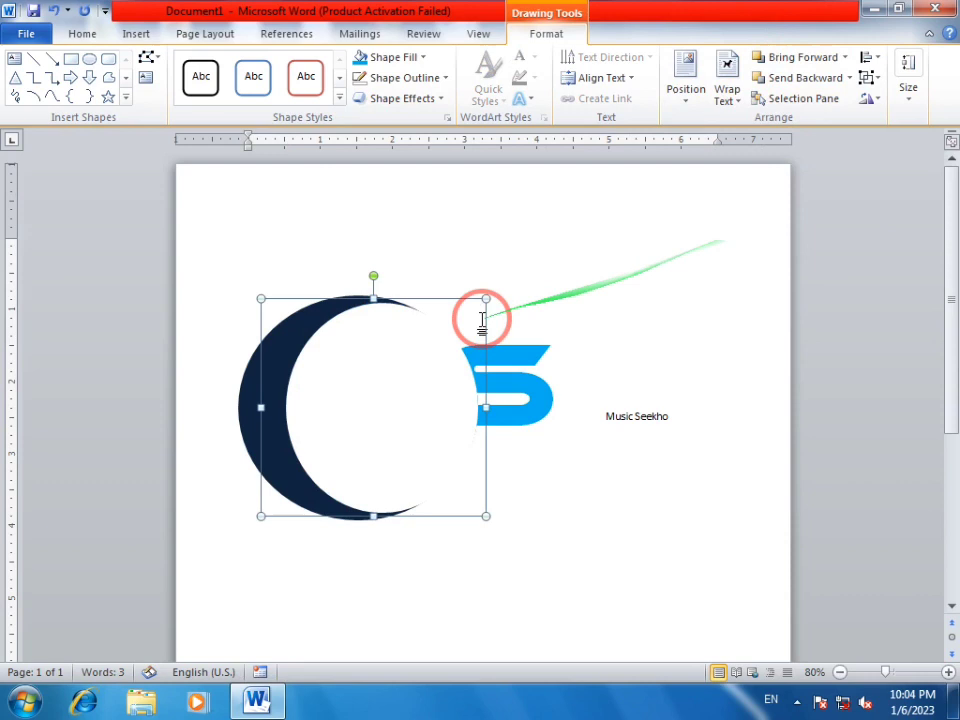
left_click(377, 392)
left_click(733, 92)
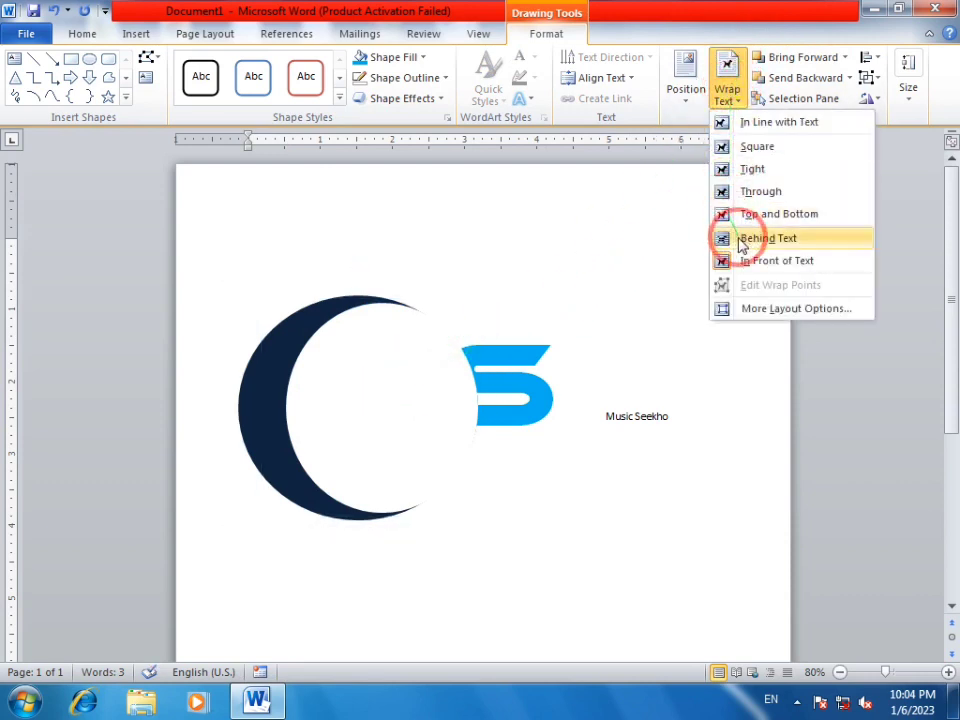
left_click(722, 238)
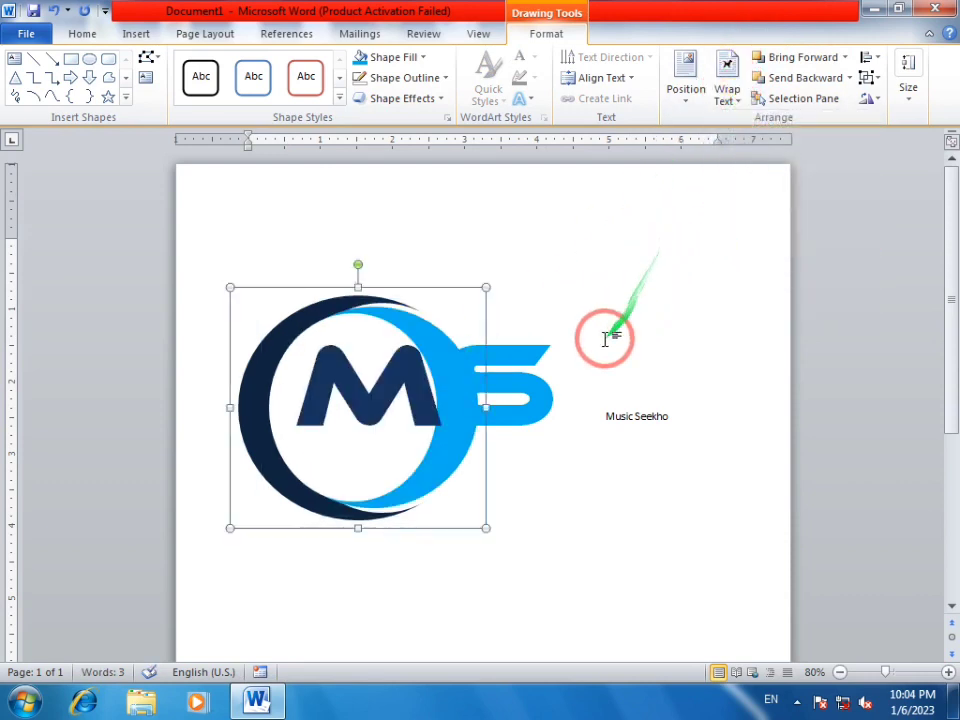
left_click(572, 323)
- Move the MS lettering up to the top right of the page
left_click(495, 387)
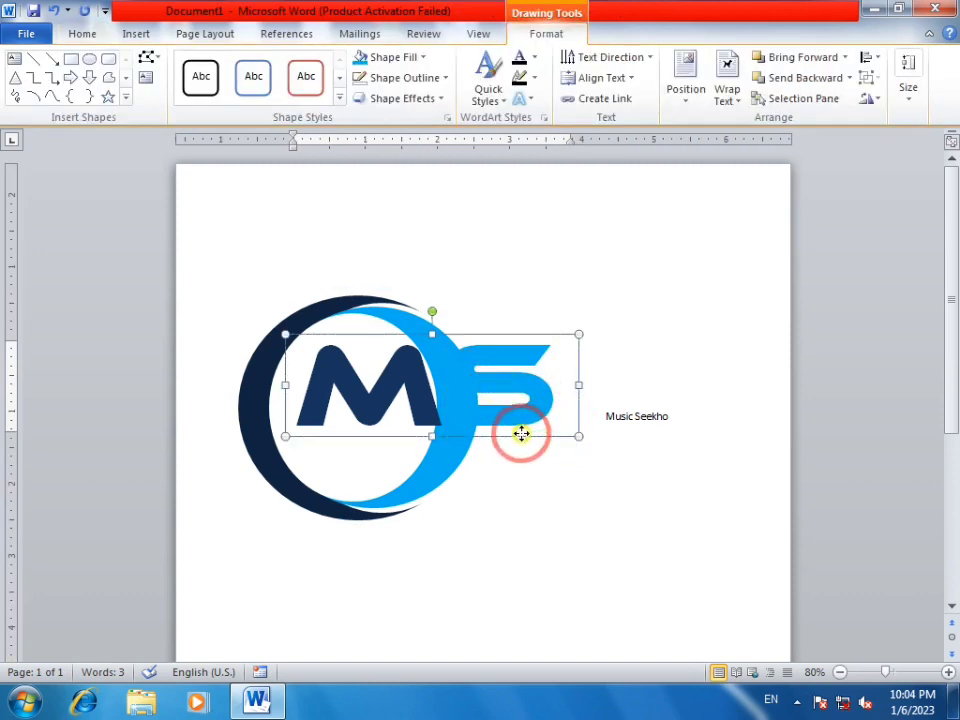
left_click_drag(521, 433, 664, 266)
left_click(403, 257)
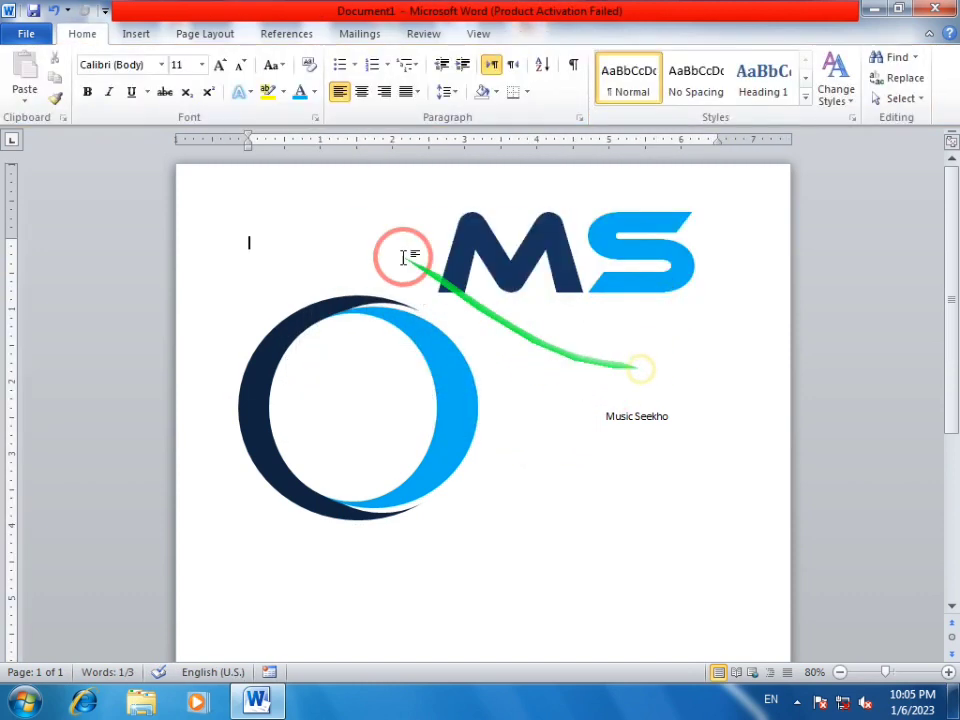
- Draw a white rectangle across the middle of the ring, cutting a gap on its right
left_click(138, 34)
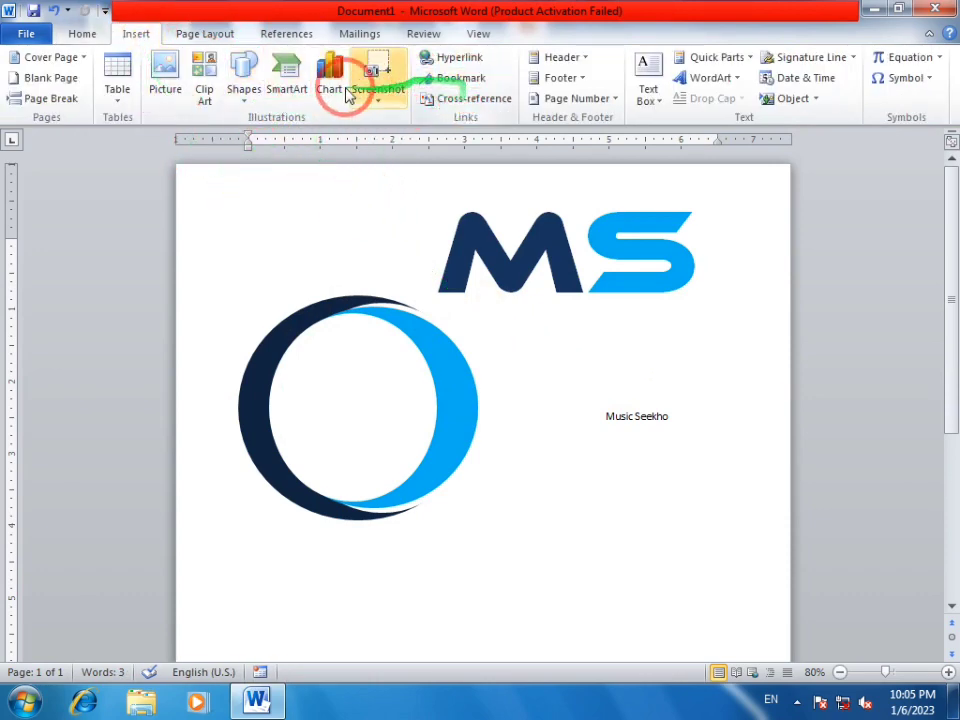
left_click(247, 92)
left_click(290, 137)
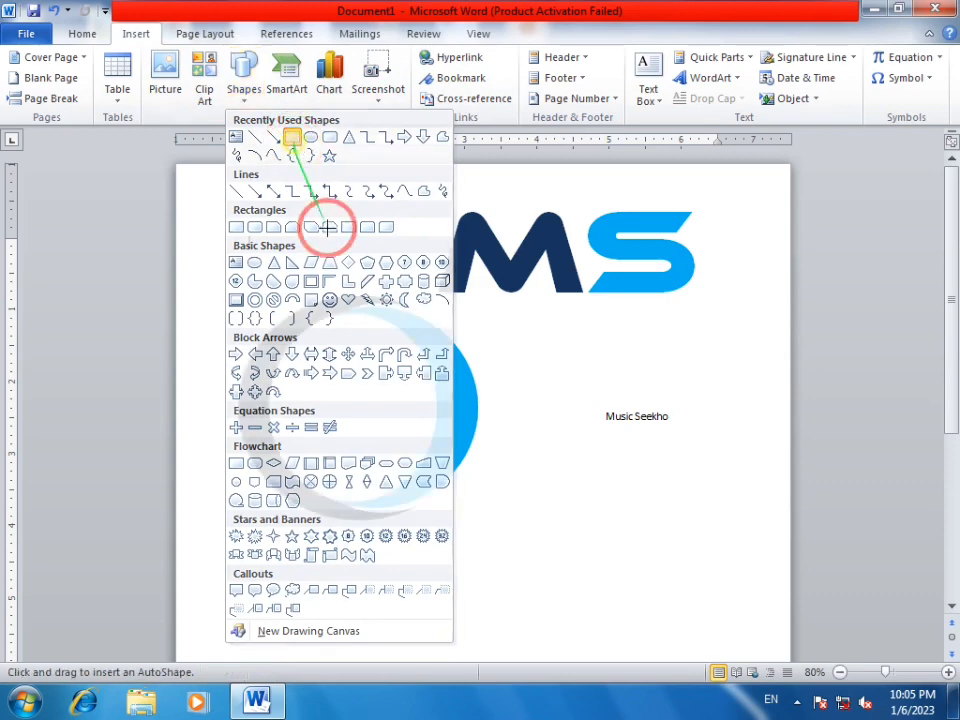
mouse_move(328, 375)
left_mouse_down()
mouse_move(457, 426)
mouse_move(567, 428)
left_mouse_up()
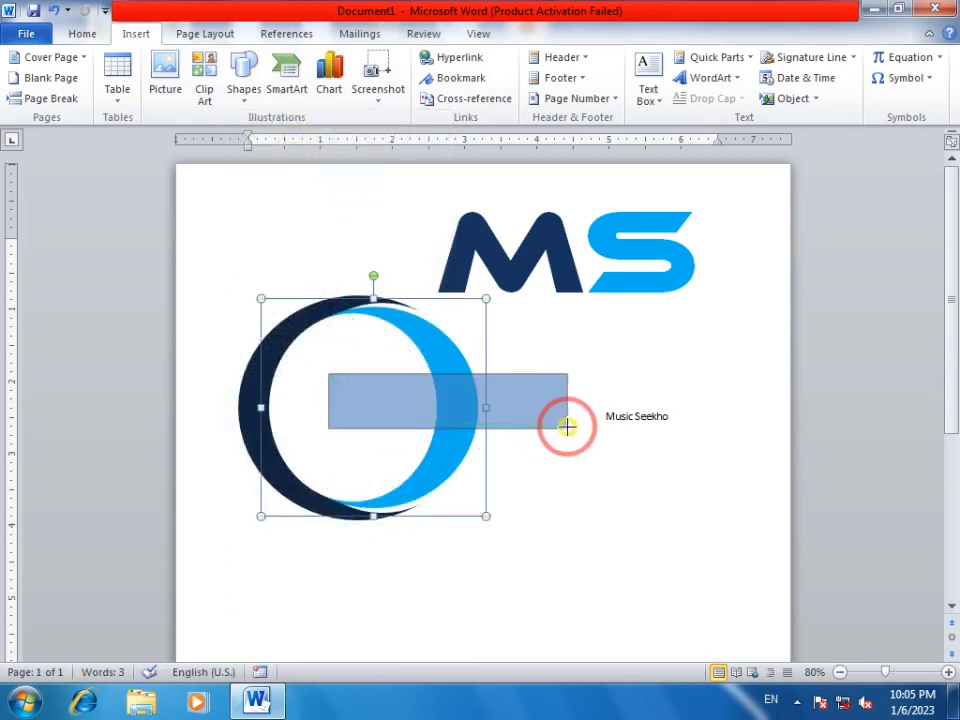
left_click(366, 60)
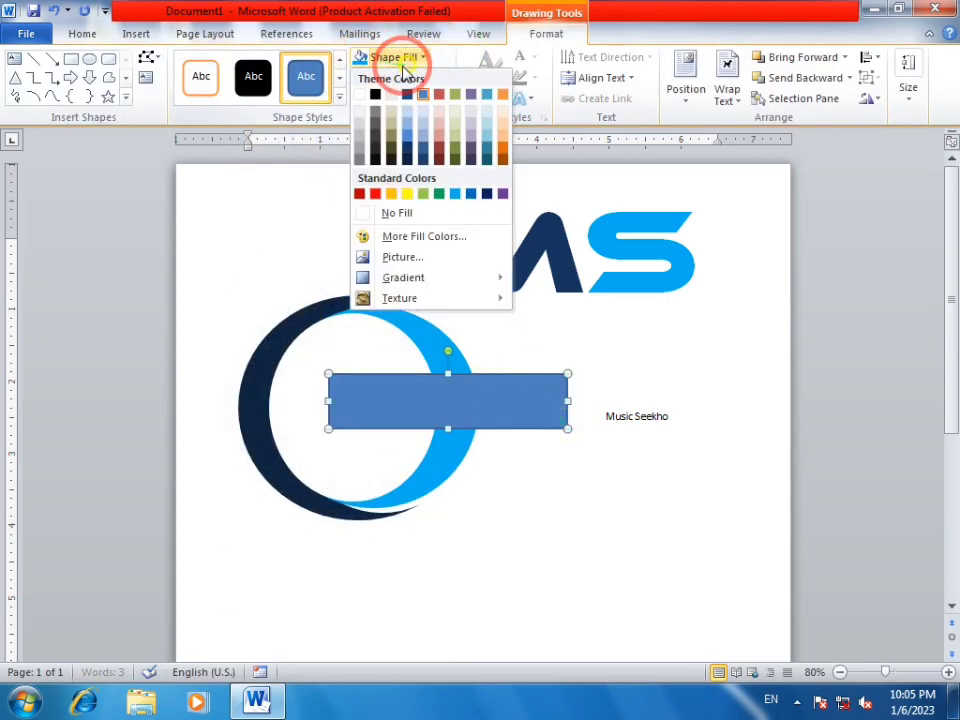
left_click(364, 95)
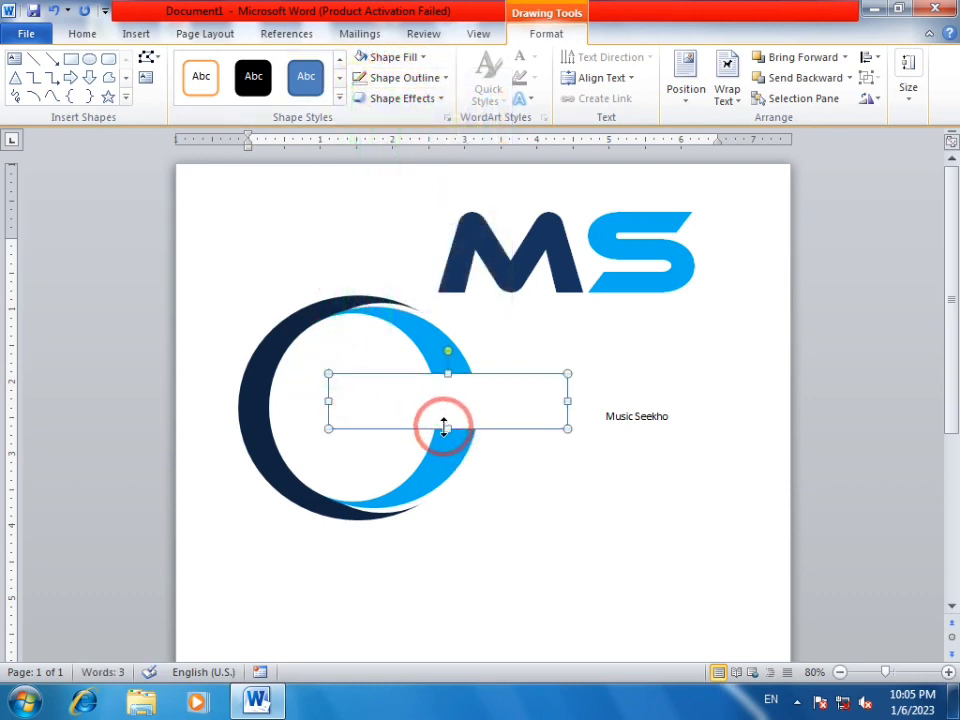
left_click_drag(441, 448, 441, 447)
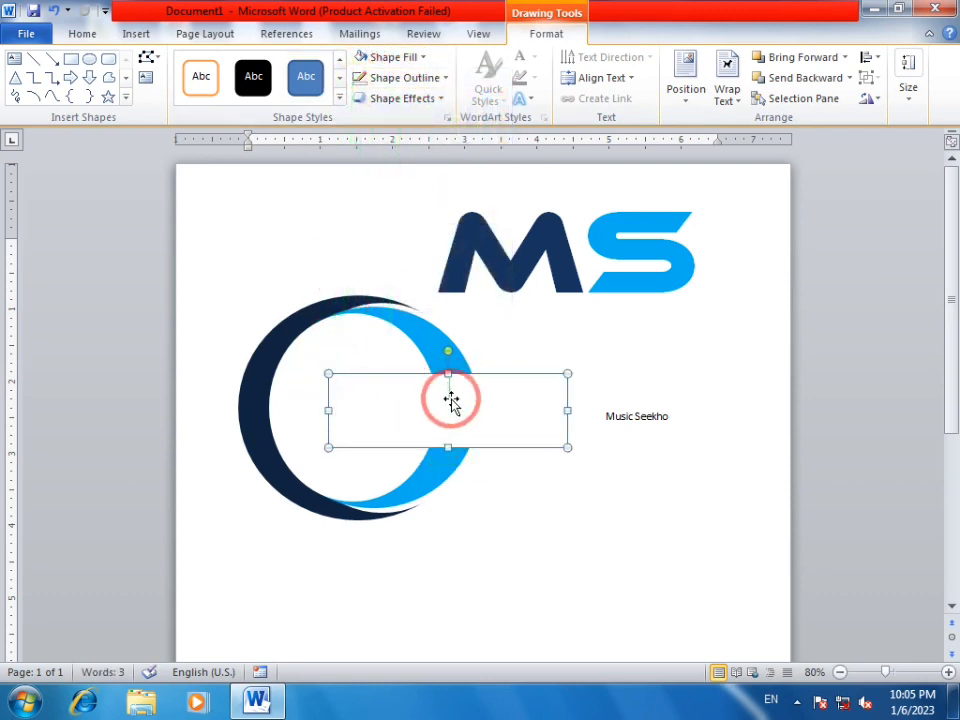
left_click_drag(451, 400, 454, 387)
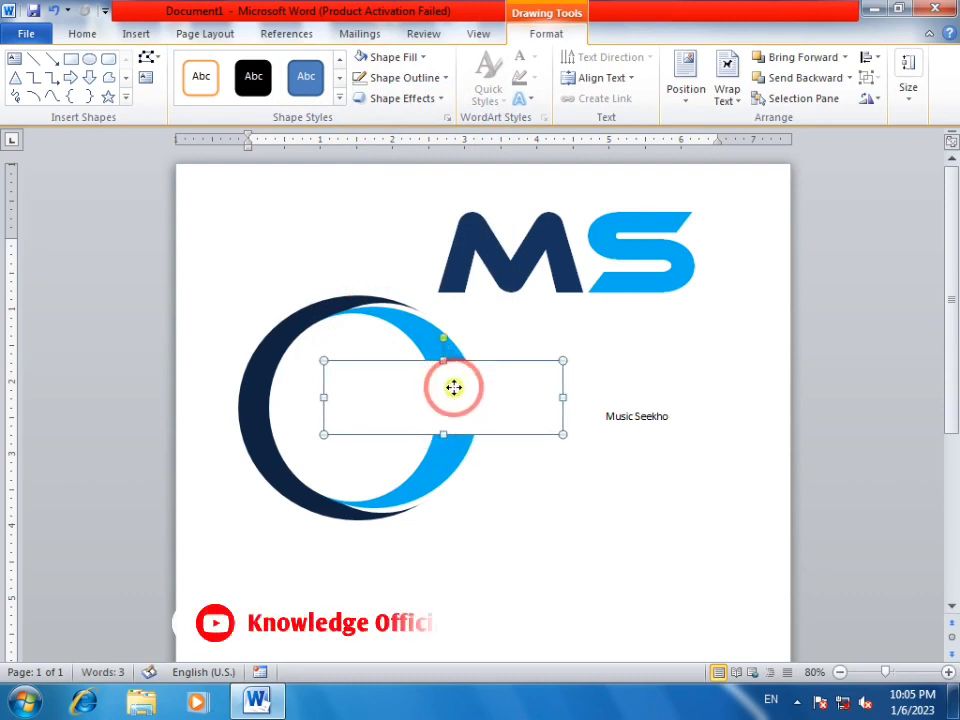
left_click(542, 302)
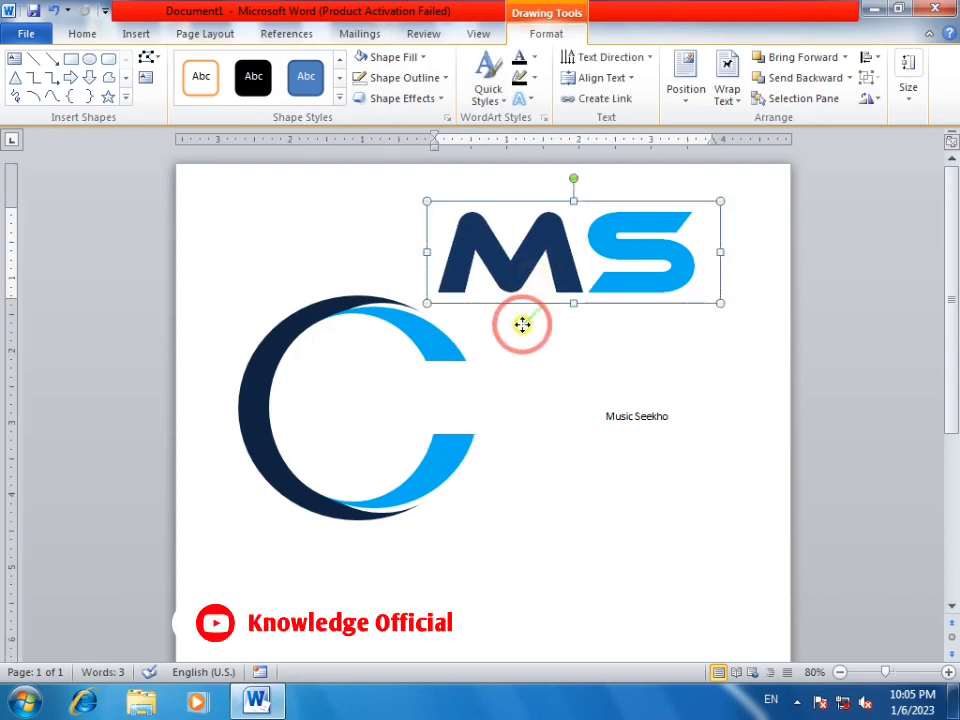
- Move the MS letters onto the crescent and set the white rectangle to Behind Text
left_click_drag(522, 316, 400, 425)
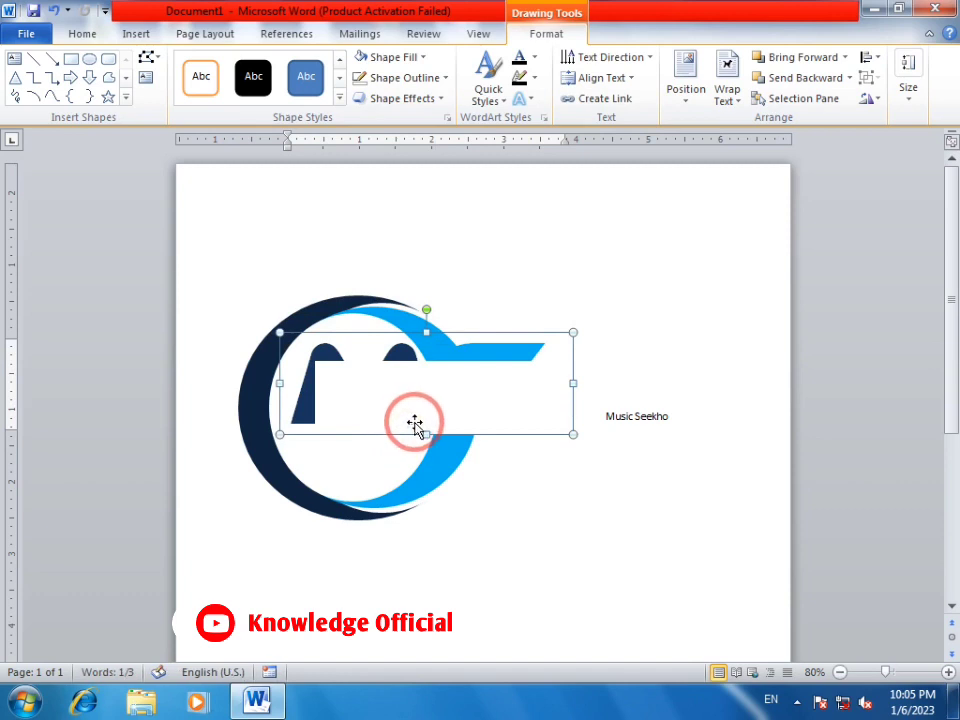
left_click(504, 370)
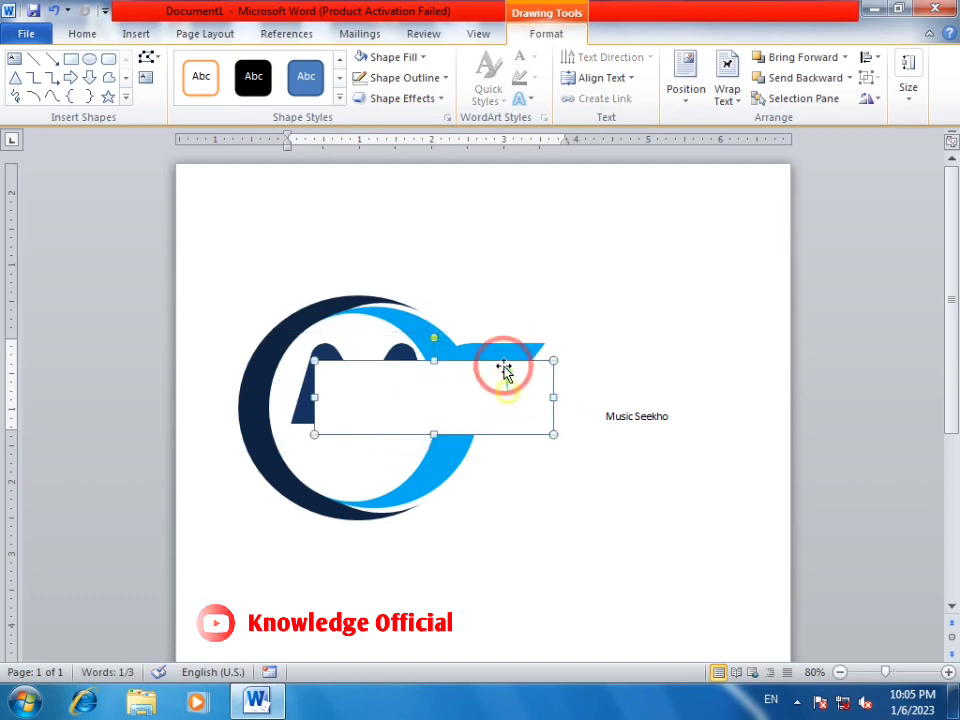
left_click(727, 95)
left_click(729, 239)
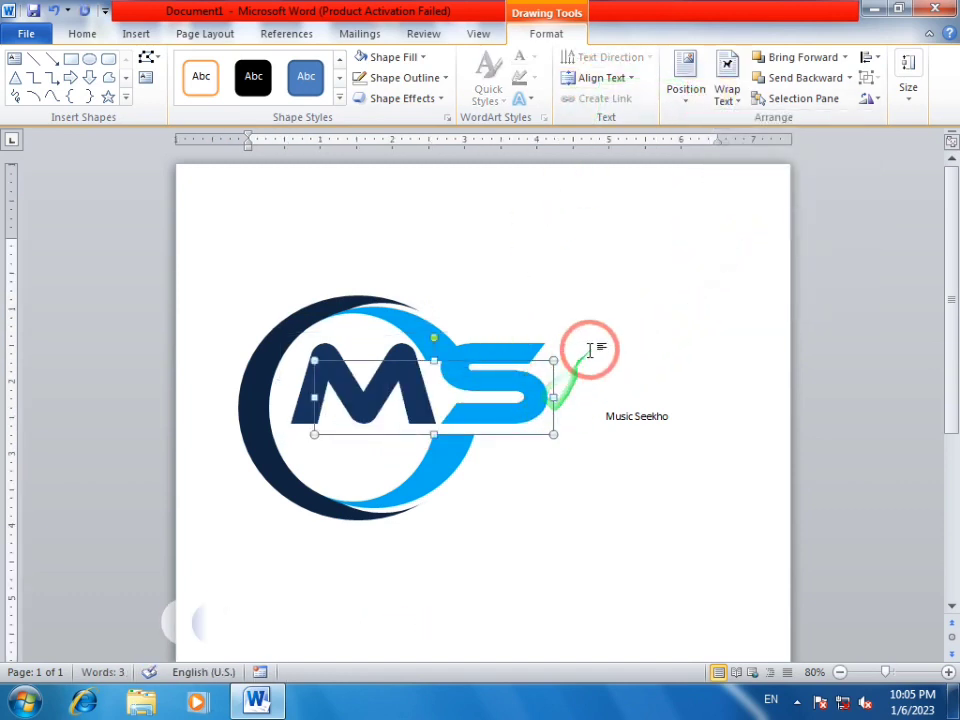
key("Down")
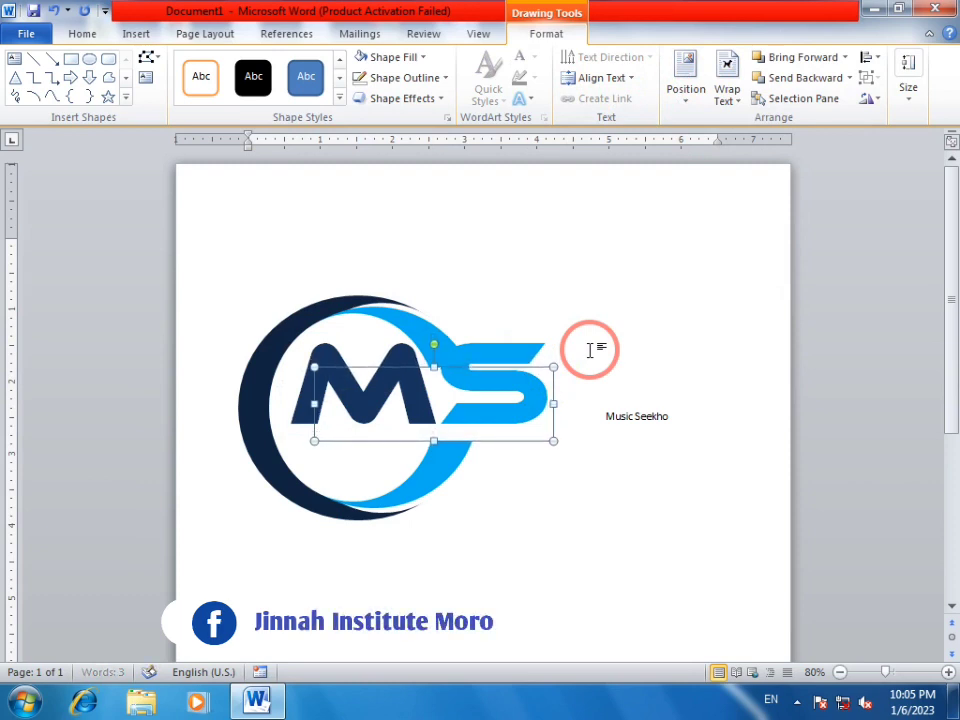
key("Up")
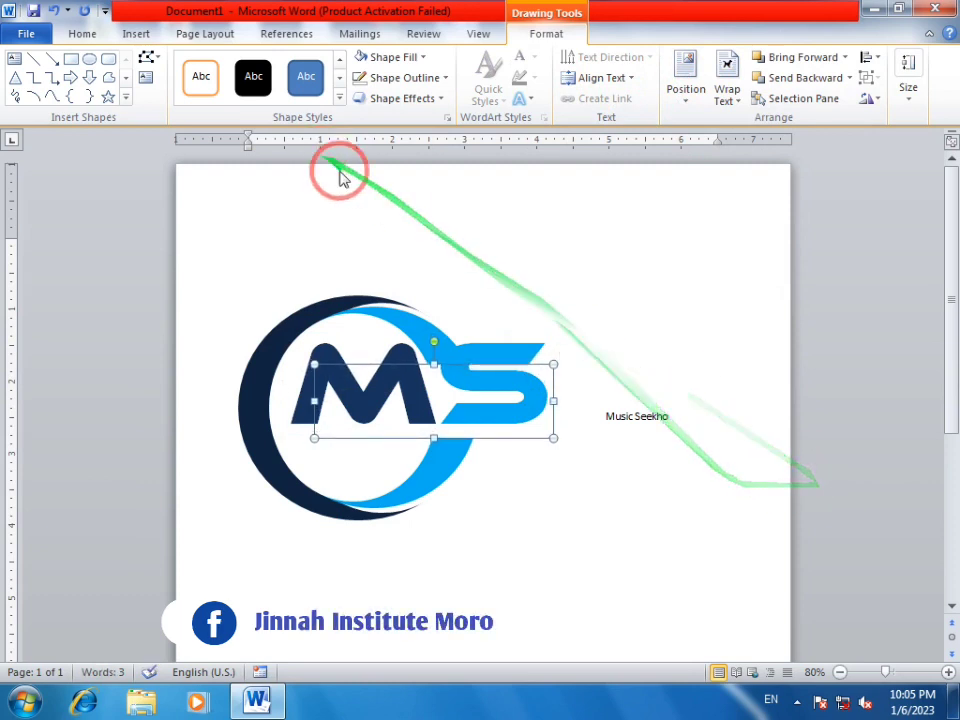
- Nudge the MS text box down to centre it inside the ring
left_click(407, 392)
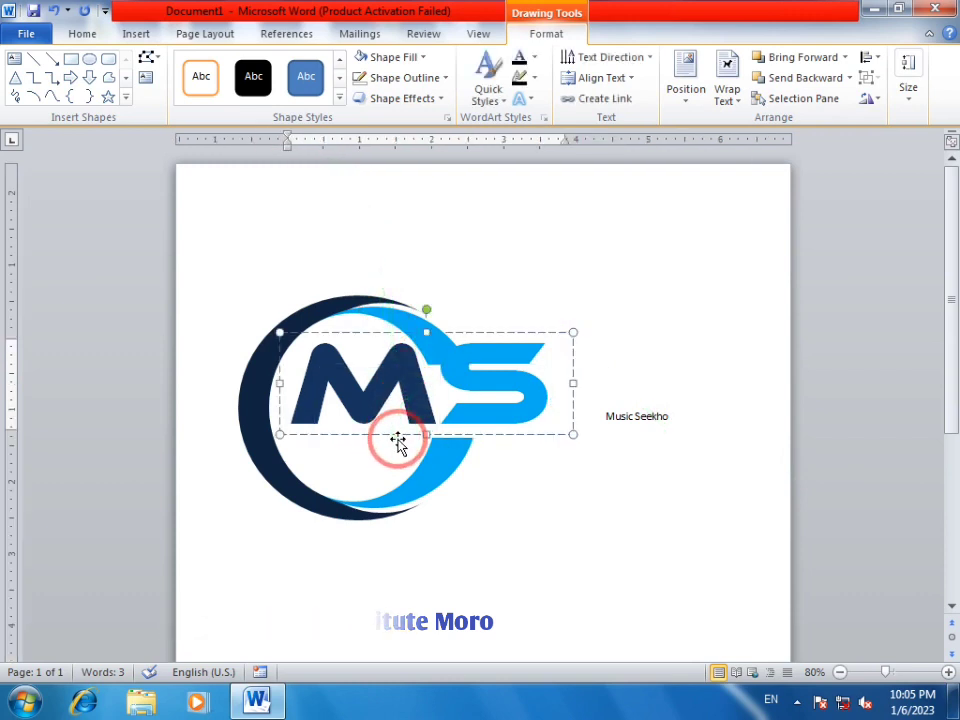
left_click(353, 396)
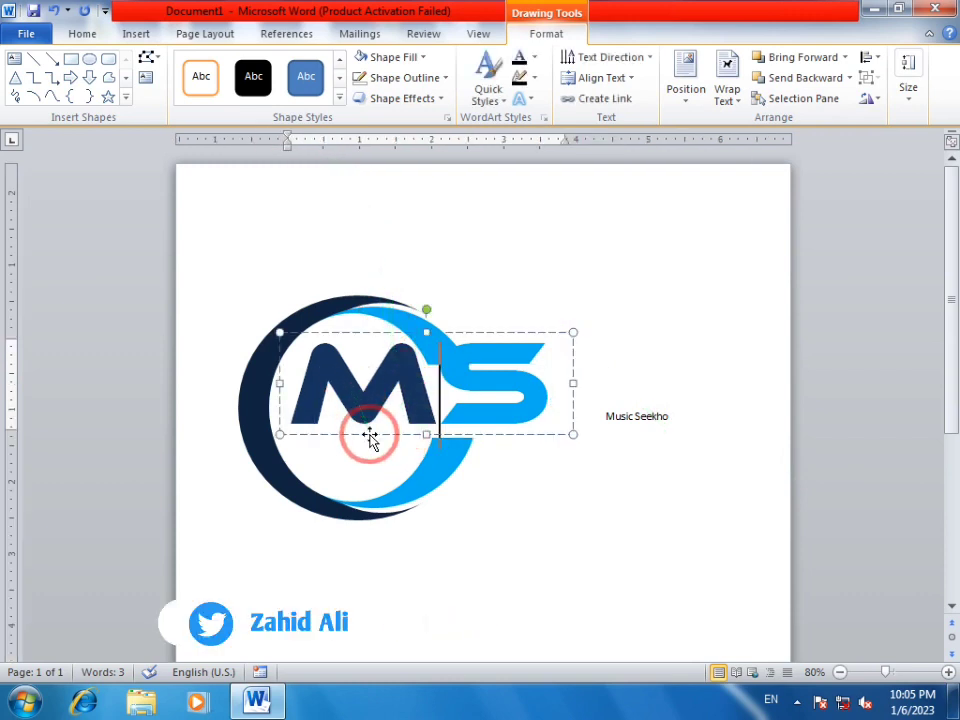
left_click(370, 434)
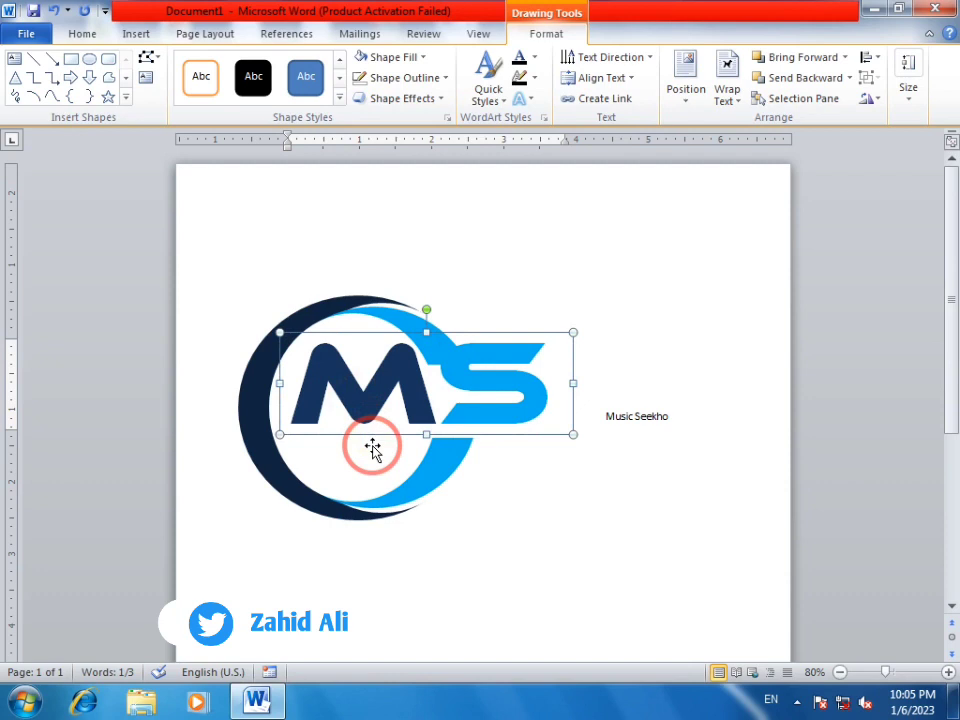
key("ctrl+Down")
key("ctrl+Down")
key("ctrl+Down")
key("ctrl+Down")
key("ctrl+Down")
key("ctrl+Down")
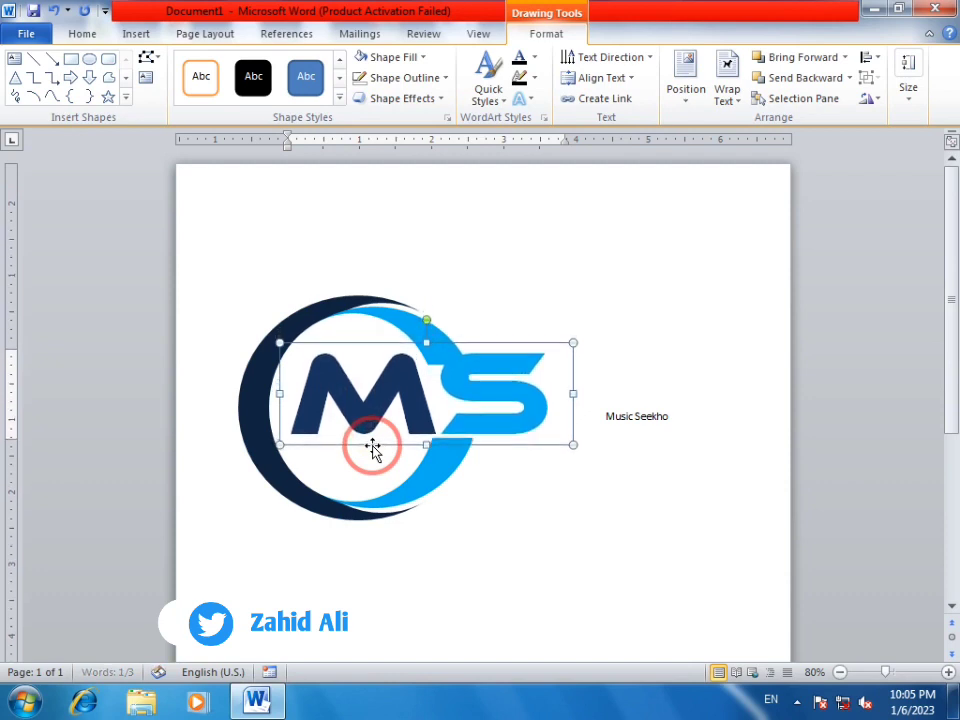
key("ctrl+Down")
key("ctrl+Down")
key("ctrl+Down")
key("ctrl+Down")
key("ctrl+Down")
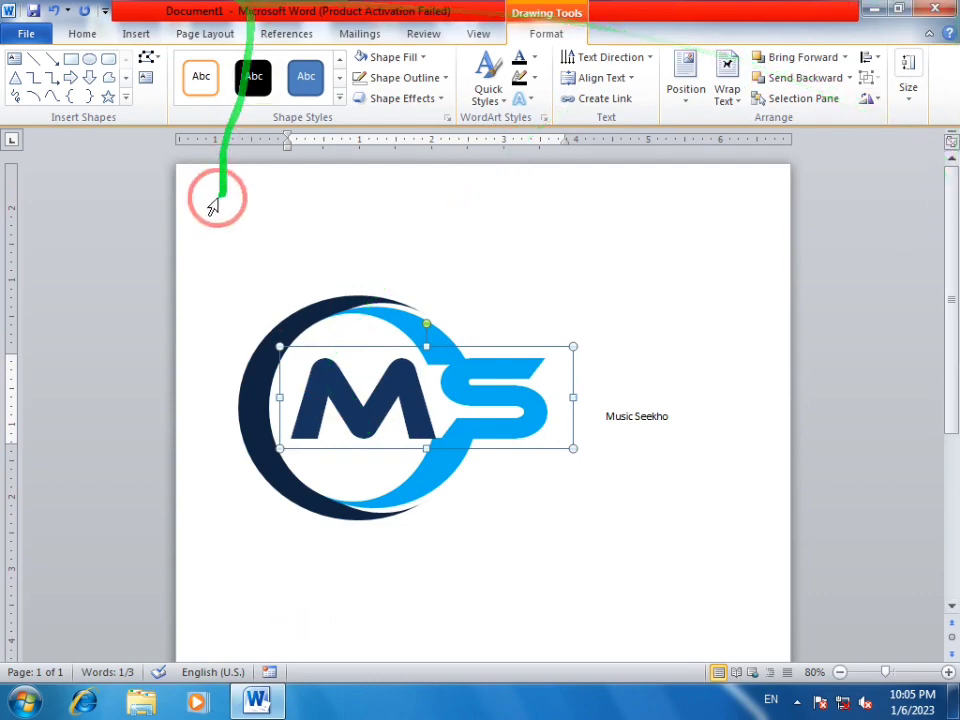
- Move the Music Seekho text box under the M and set its text in Ethnocentric
left_click(561, 271)
left_click(651, 414)
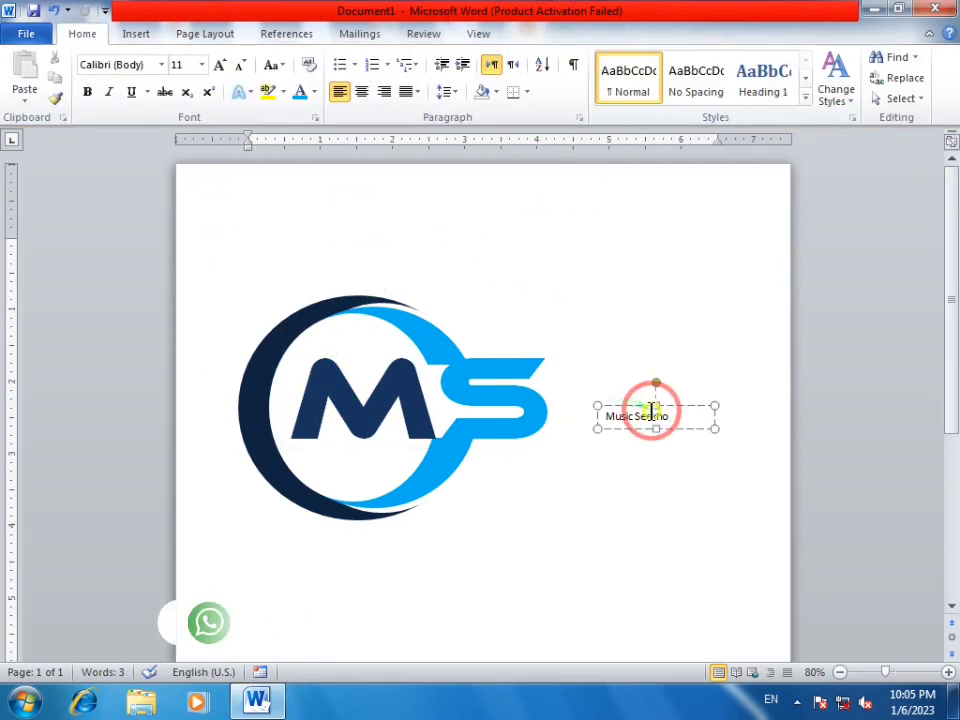
left_click_drag(672, 432, 385, 468)
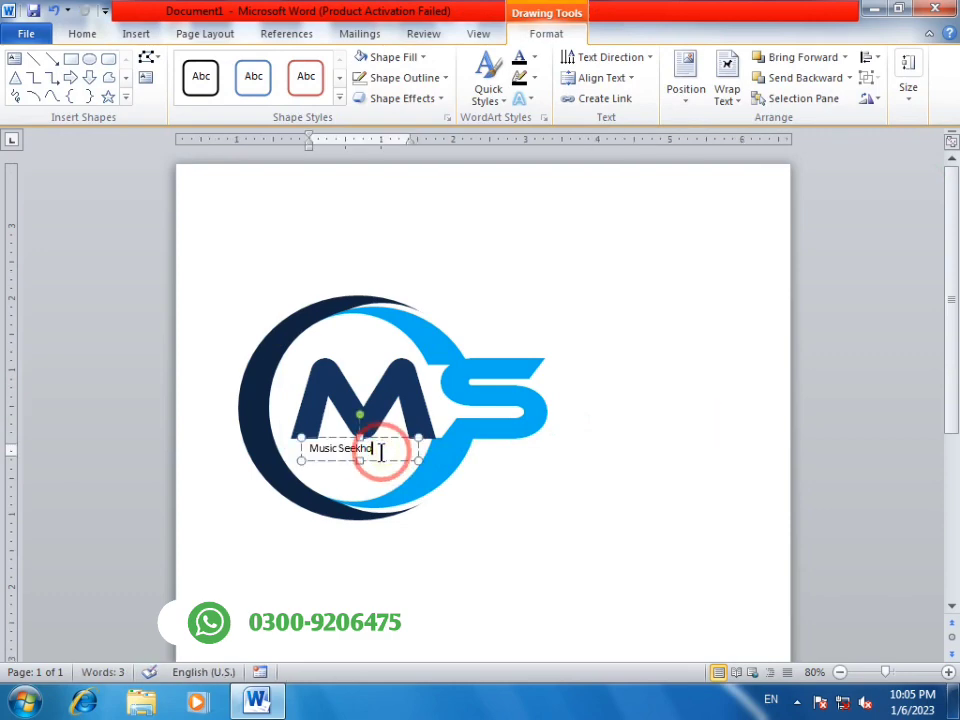
triple_click(372, 450)
left_click(78, 34)
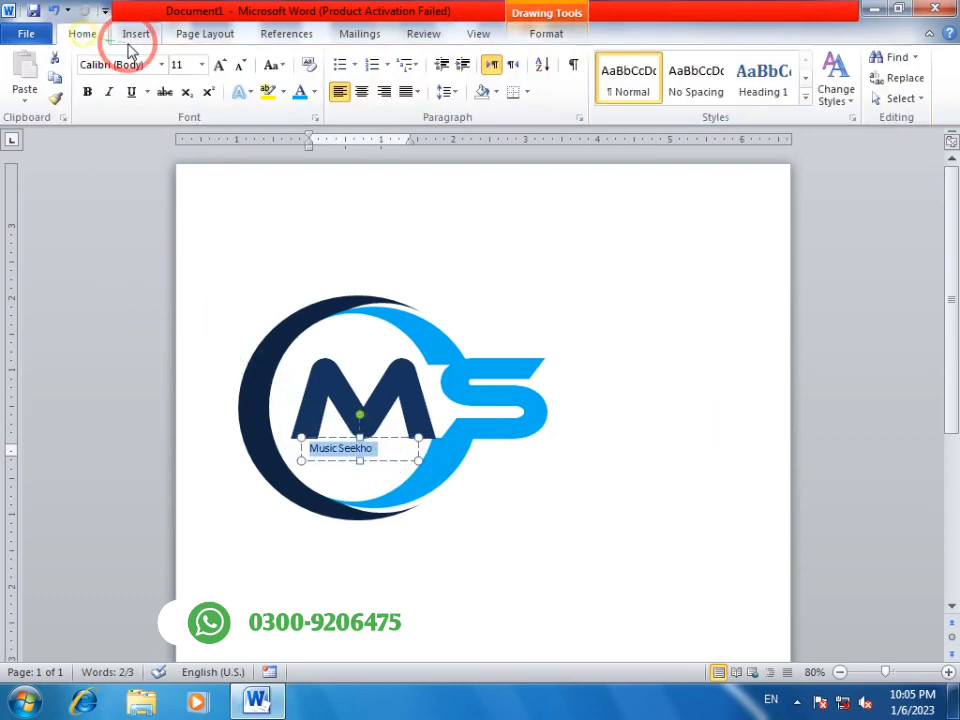
left_click(161, 64)
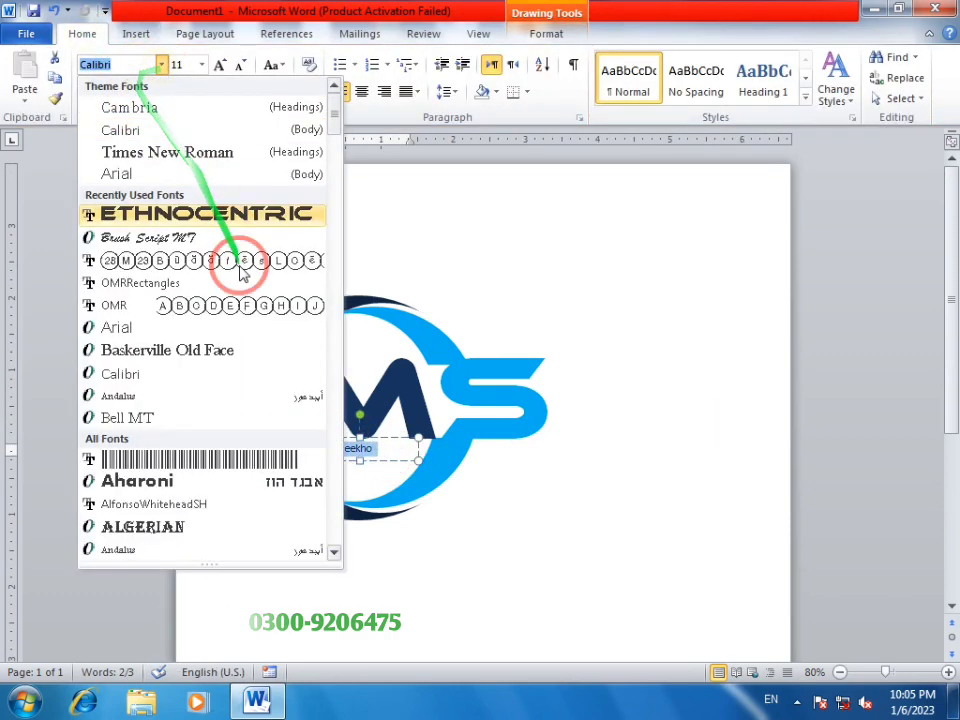
left_click(215, 215)
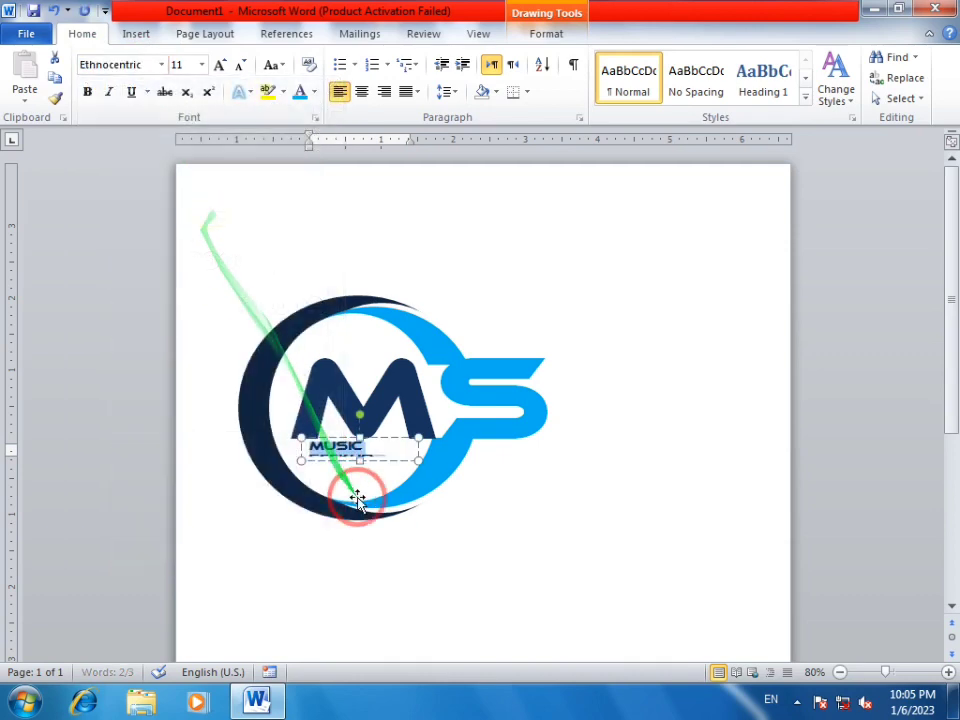
- Widen the box so MUSIC SEEKHO fits one line, lower it, and raise it to 14 pt
left_click(416, 459)
left_click_drag(470, 459, 488, 460)
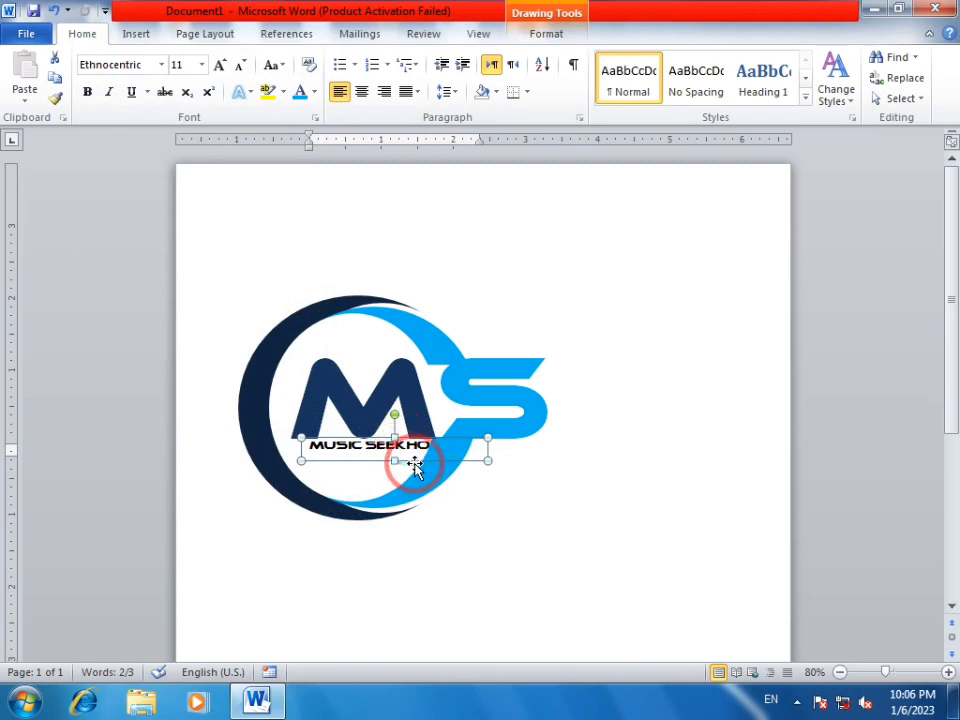
mouse_move(414, 466)
left_mouse_down()
mouse_move(415, 476)
mouse_move(400, 446)
mouse_move(400, 462)
mouse_move(301, 160)
left_mouse_up()
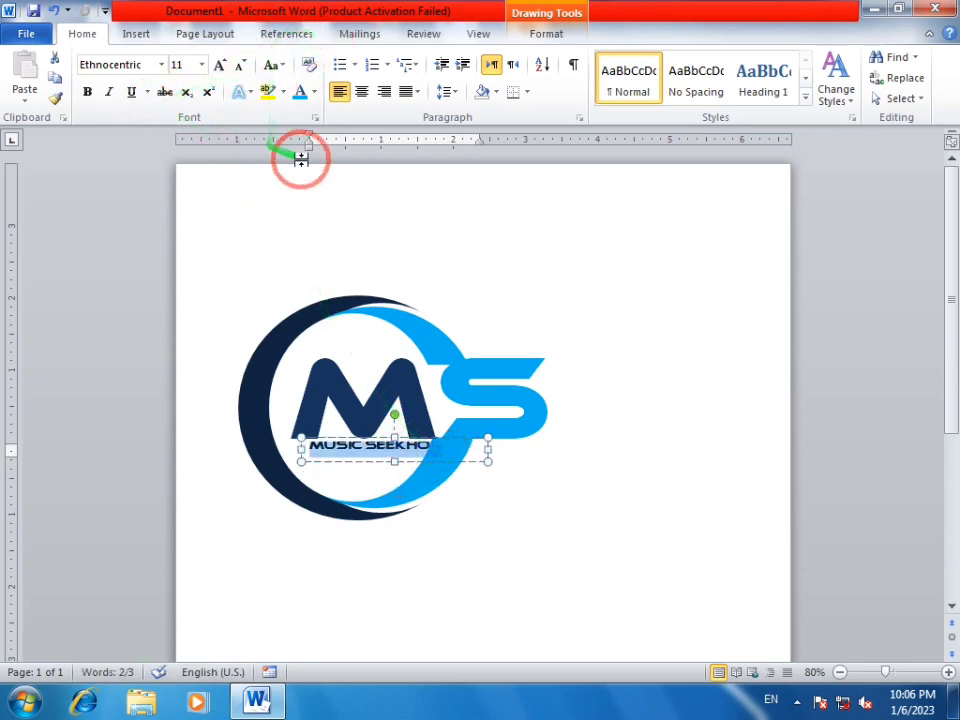
left_click(203, 65)
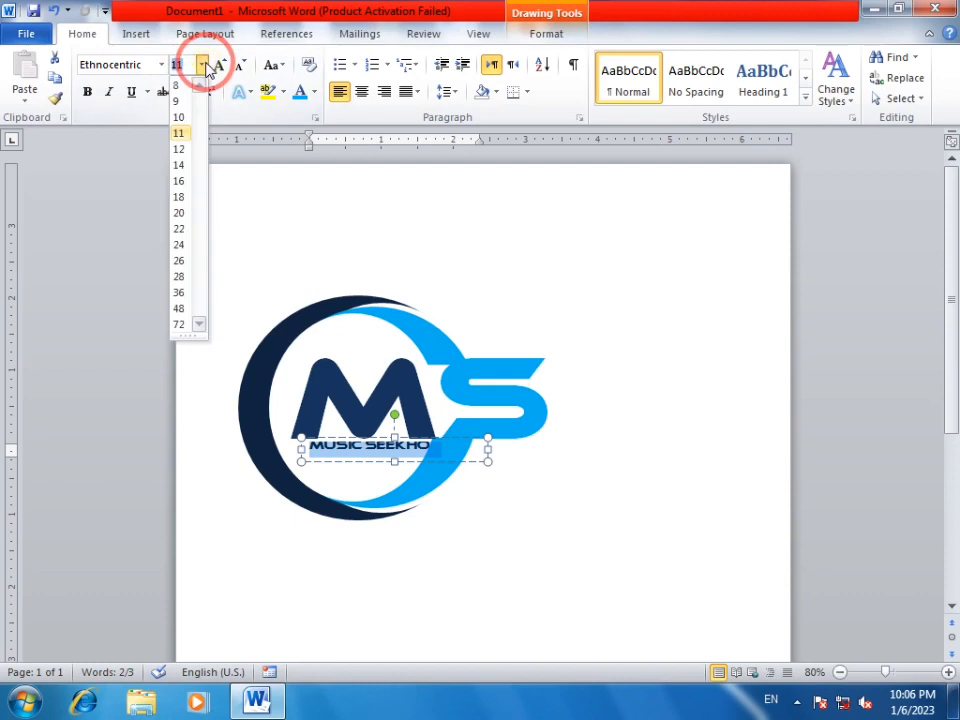
left_click(203, 65)
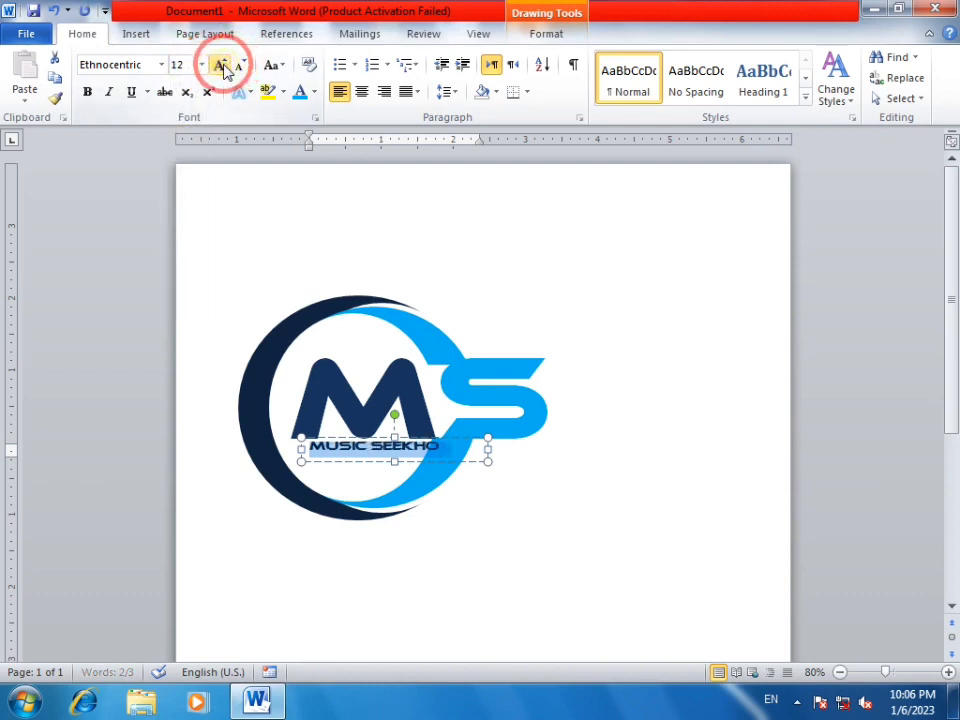
left_click(221, 66)
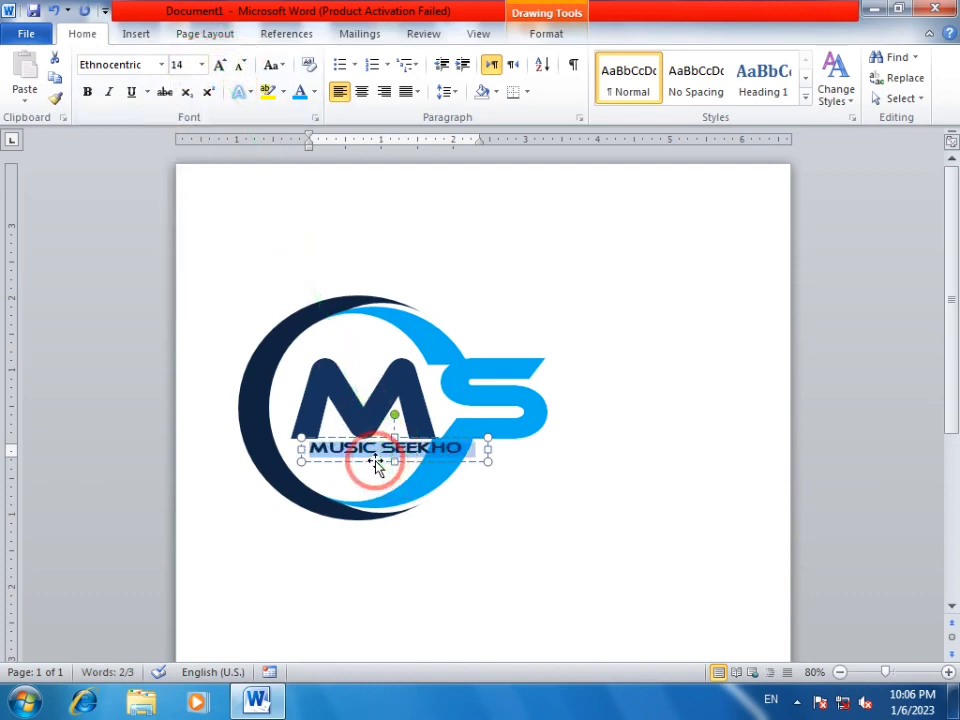
- Draw a text box reading Presents below the logo's right side and make it slightly taller
left_click(433, 608)
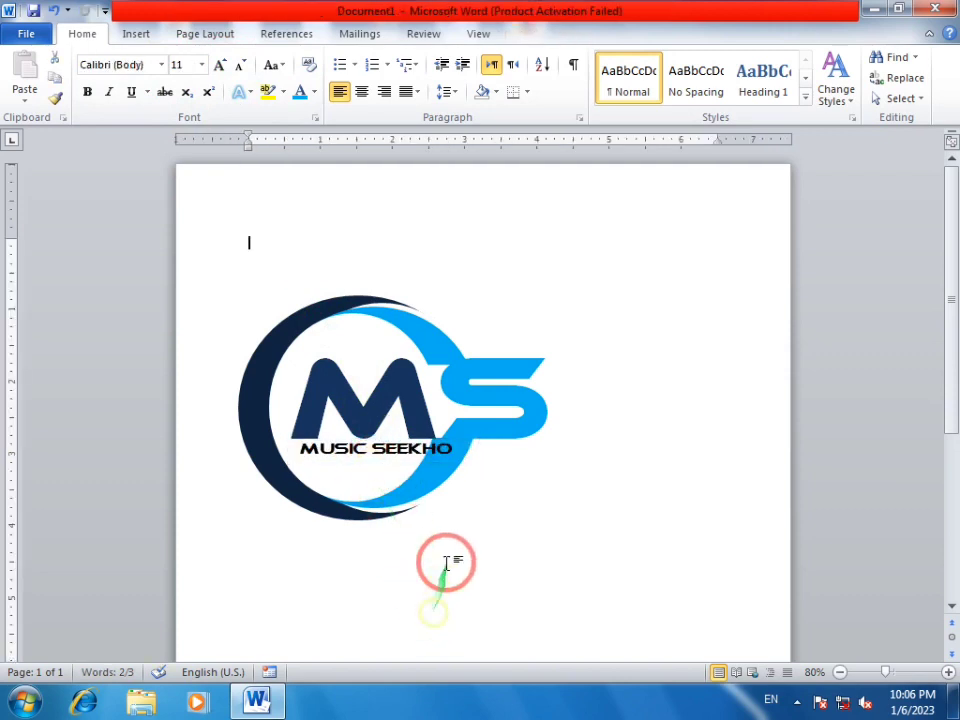
left_click(420, 506)
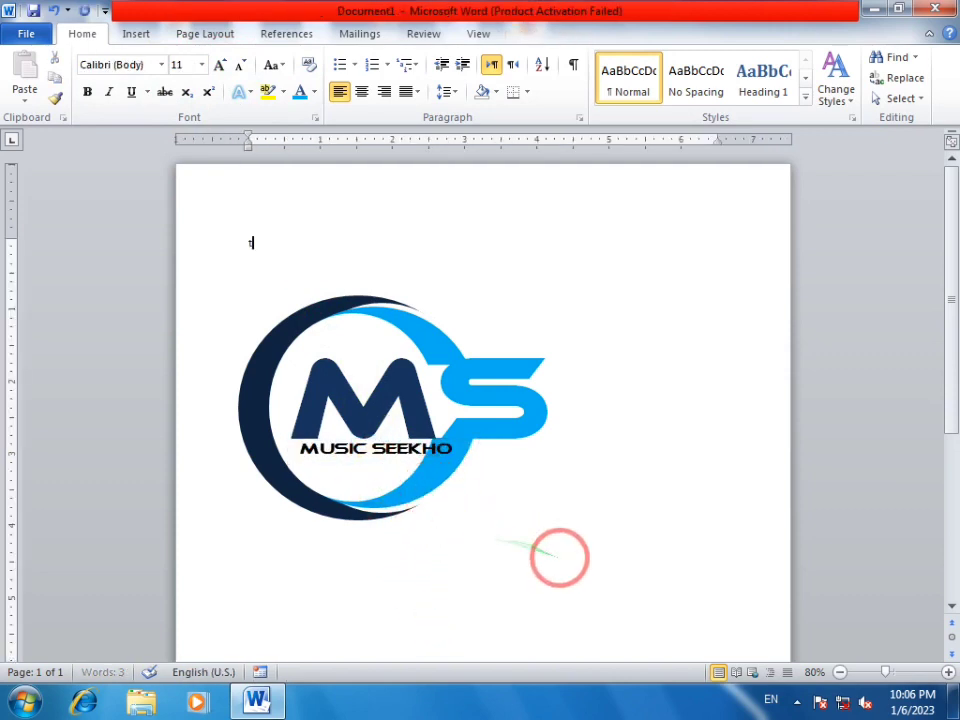
type("t")
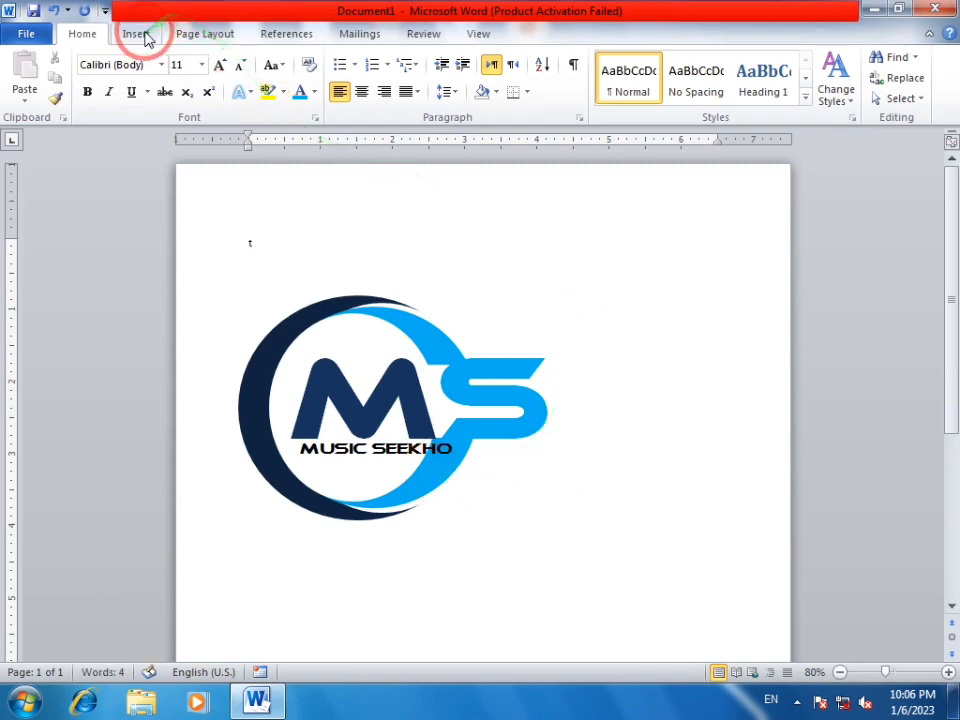
left_click(150, 36)
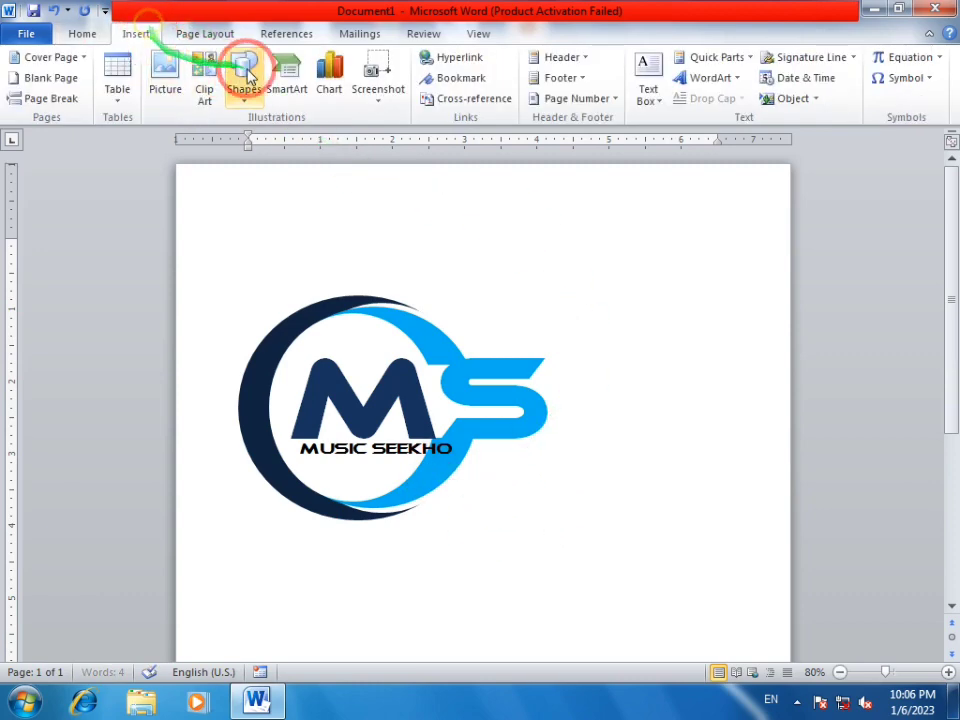
left_click(248, 88)
left_click(237, 137)
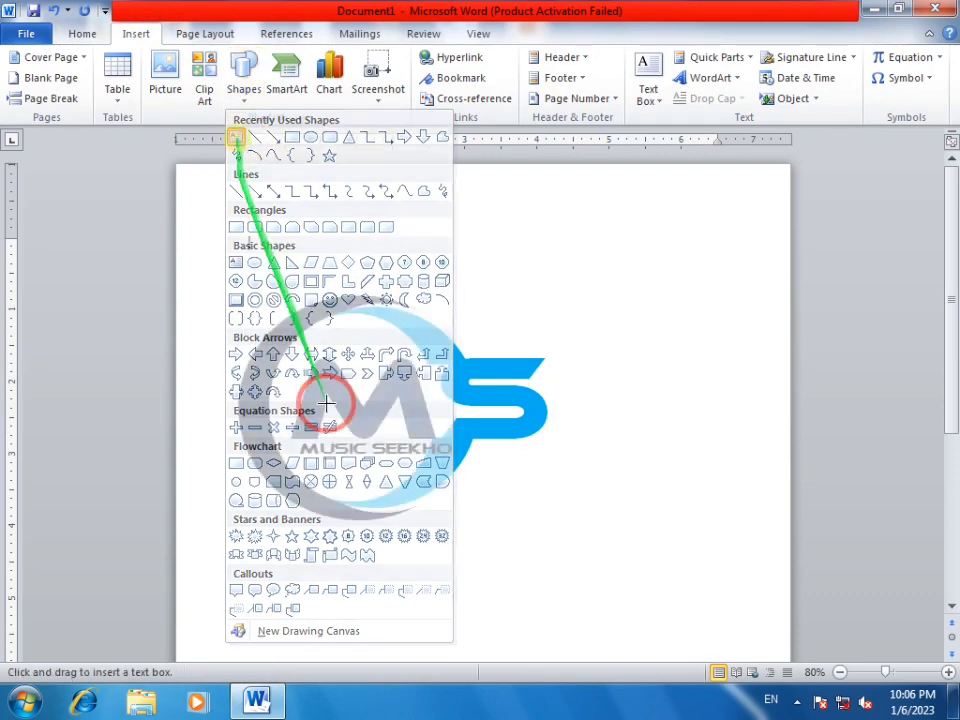
left_click_drag(462, 557, 657, 568)
type("Presents")
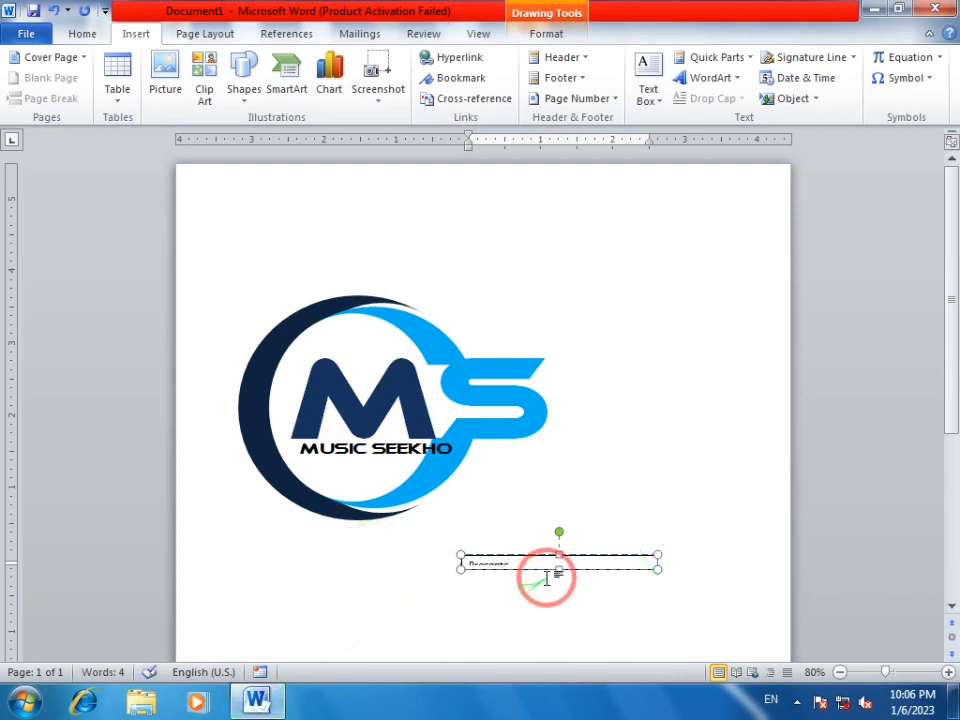
left_click_drag(558, 570, 558, 577)
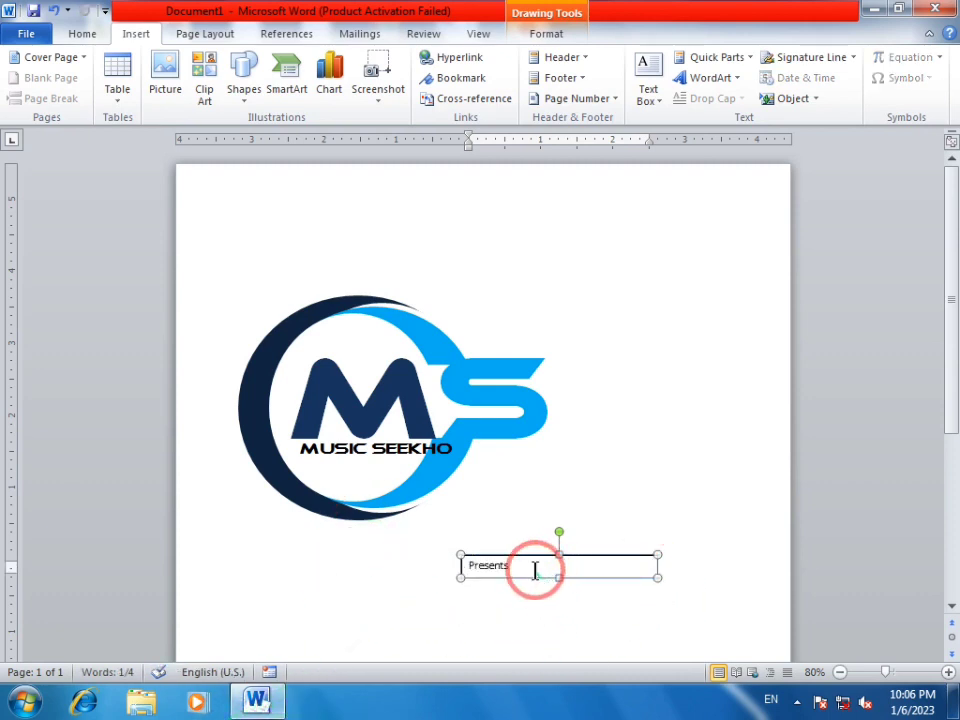
double_click(526, 572)
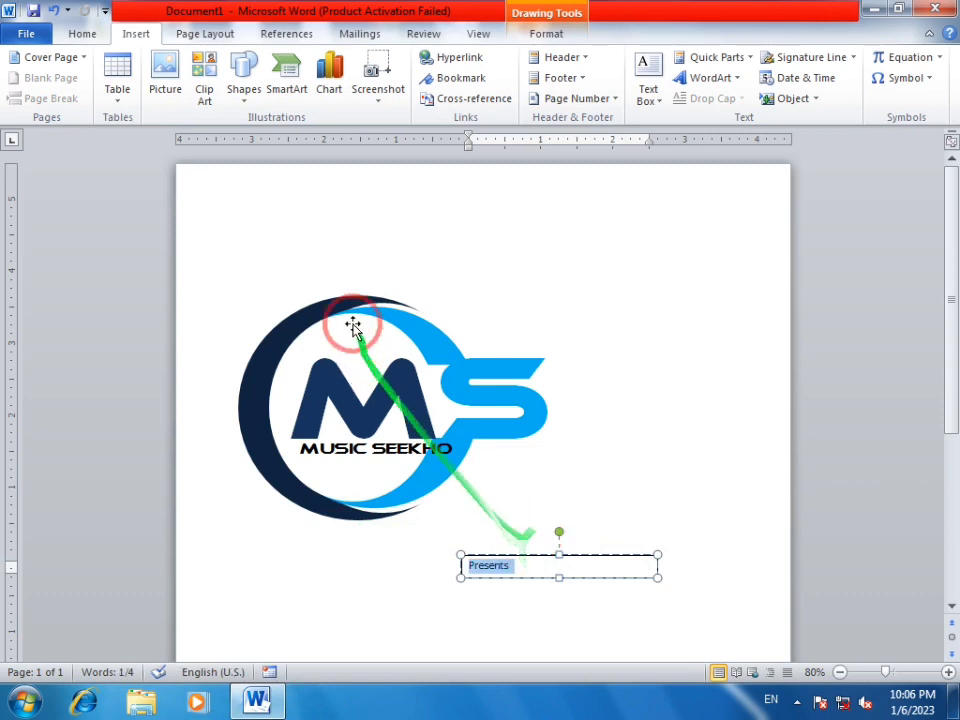
left_click(100, 32)
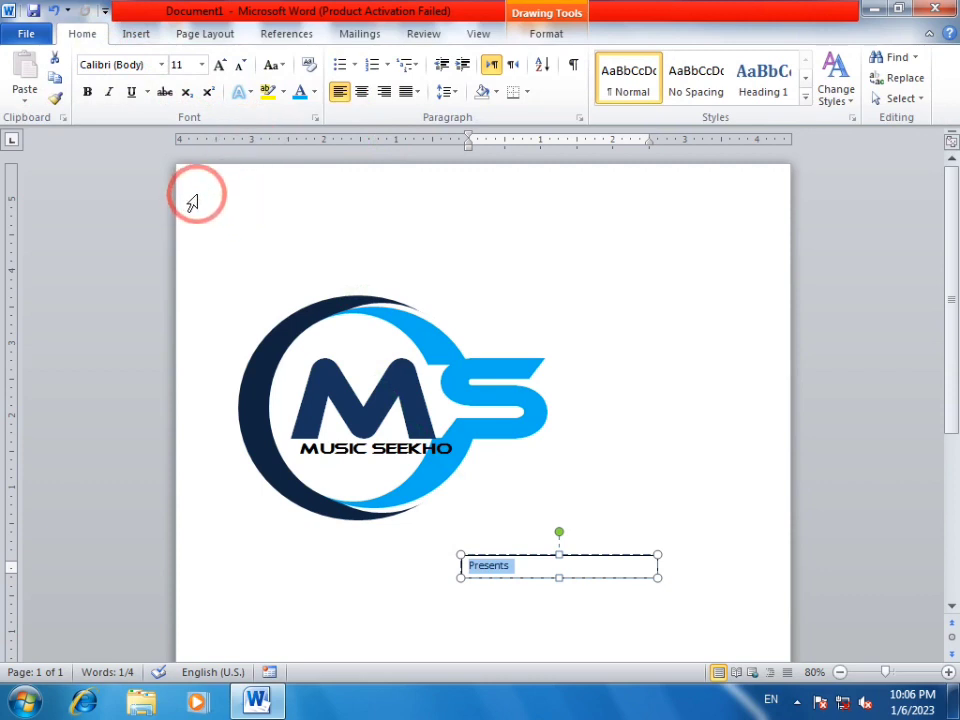
- Set the word Presents in the Baskerville Old Face font
left_click(138, 34)
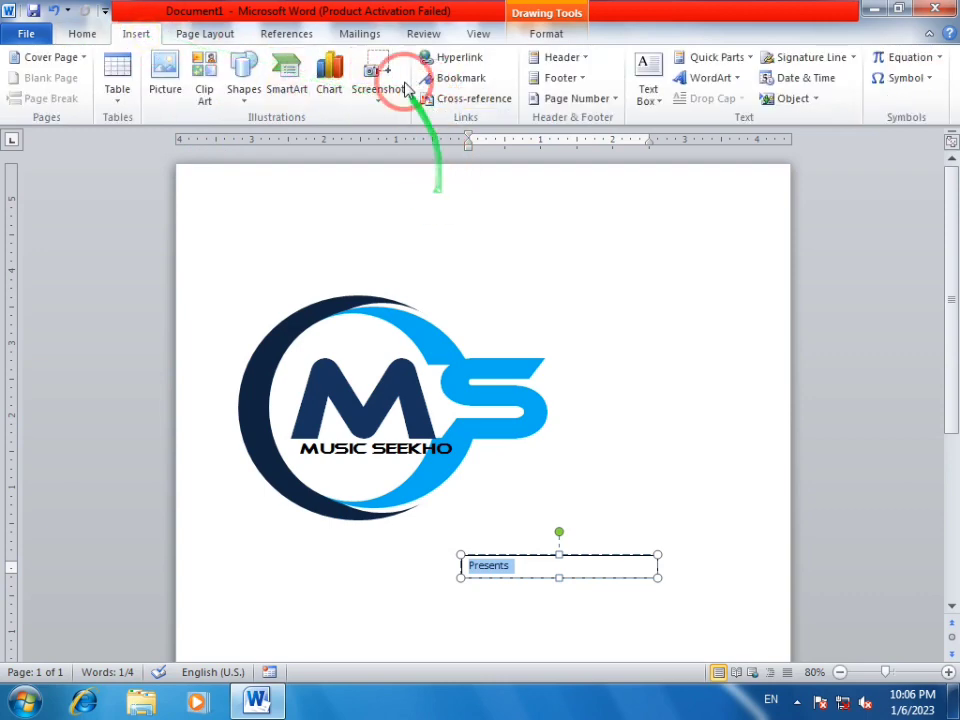
left_click(90, 34)
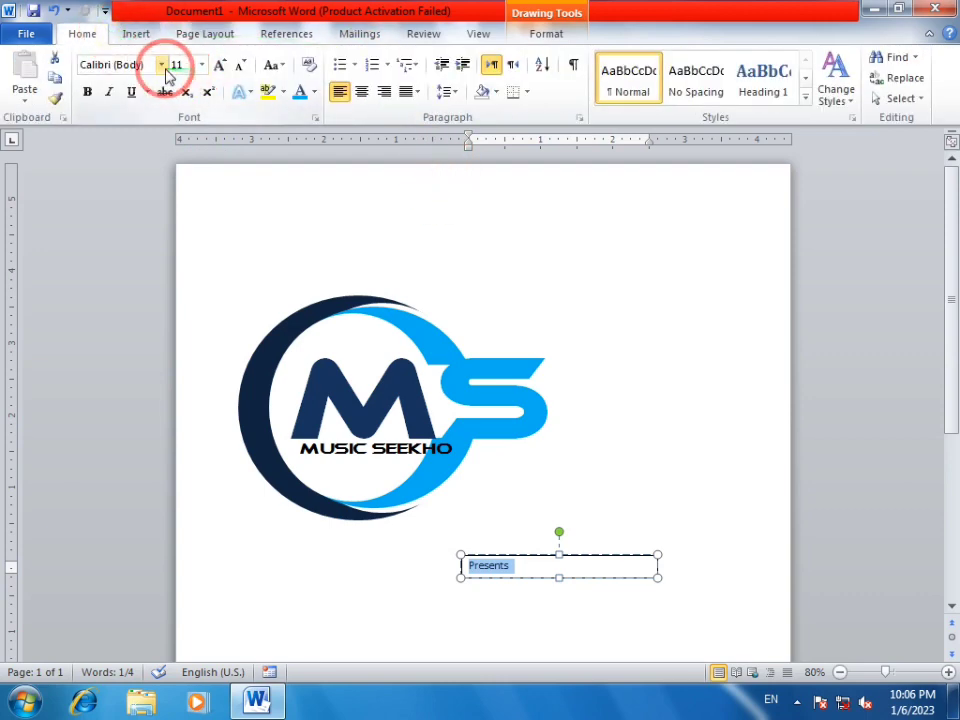
left_click(161, 64)
scroll(152, 380, "down", 1)
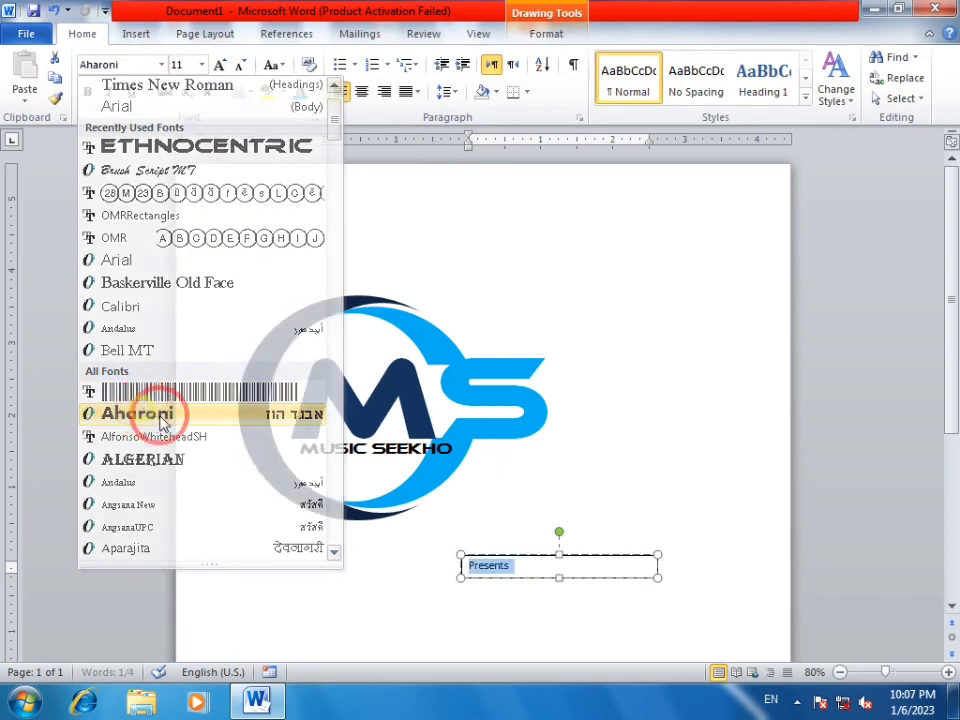
key("Escape")
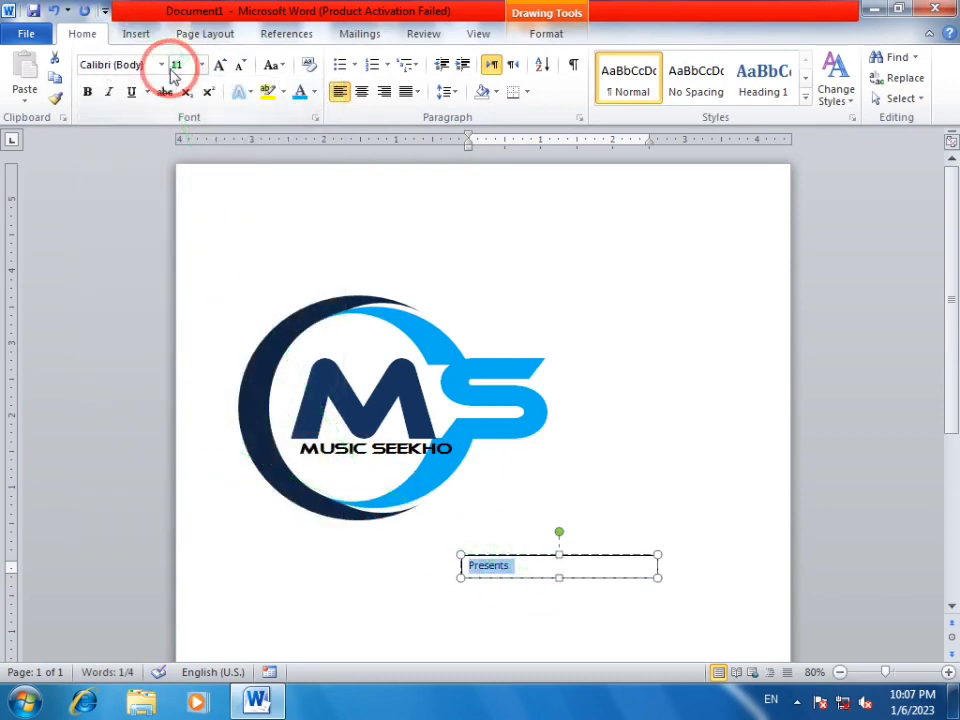
left_click(162, 65)
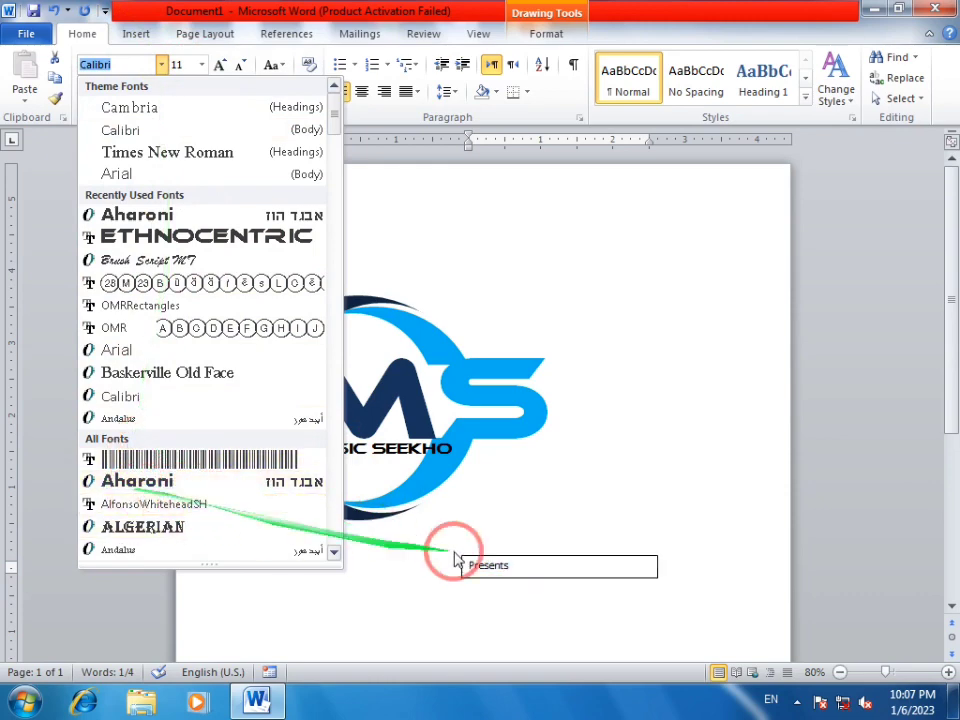
mouse_move(456, 563)
left_mouse_down()
mouse_move(532, 568)
mouse_move(463, 566)
left_mouse_up()
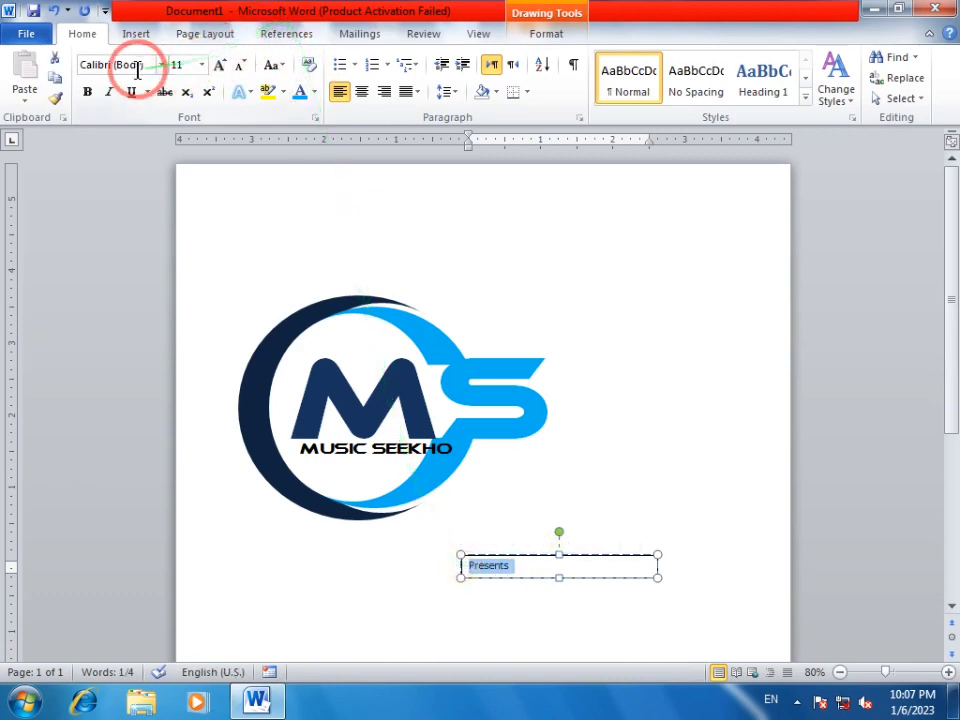
left_click(174, 68)
left_click(161, 65)
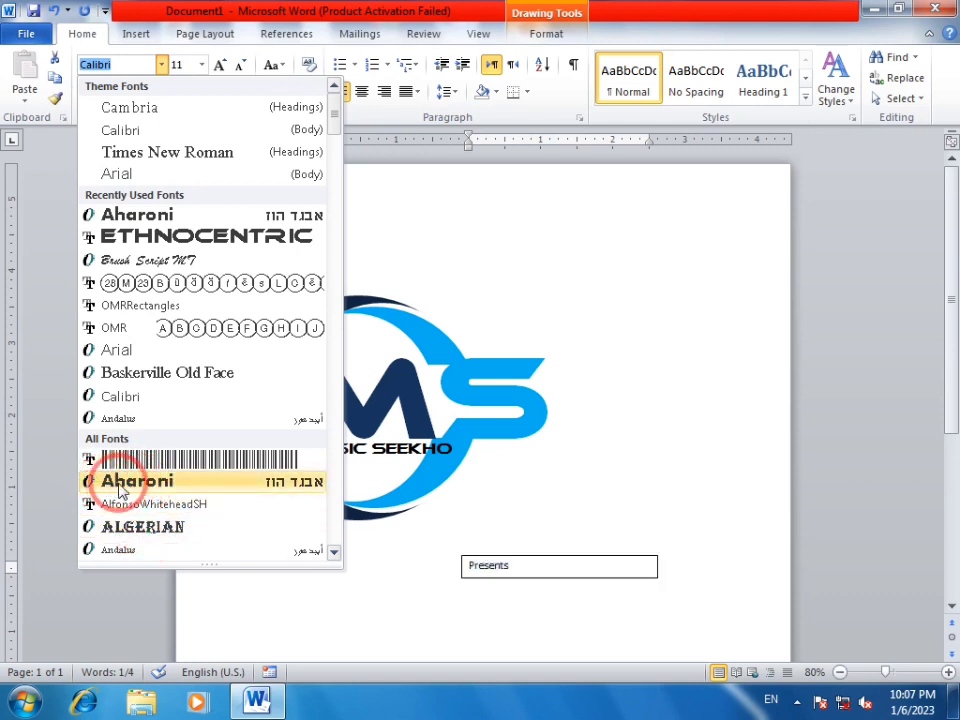
left_click(137, 374)
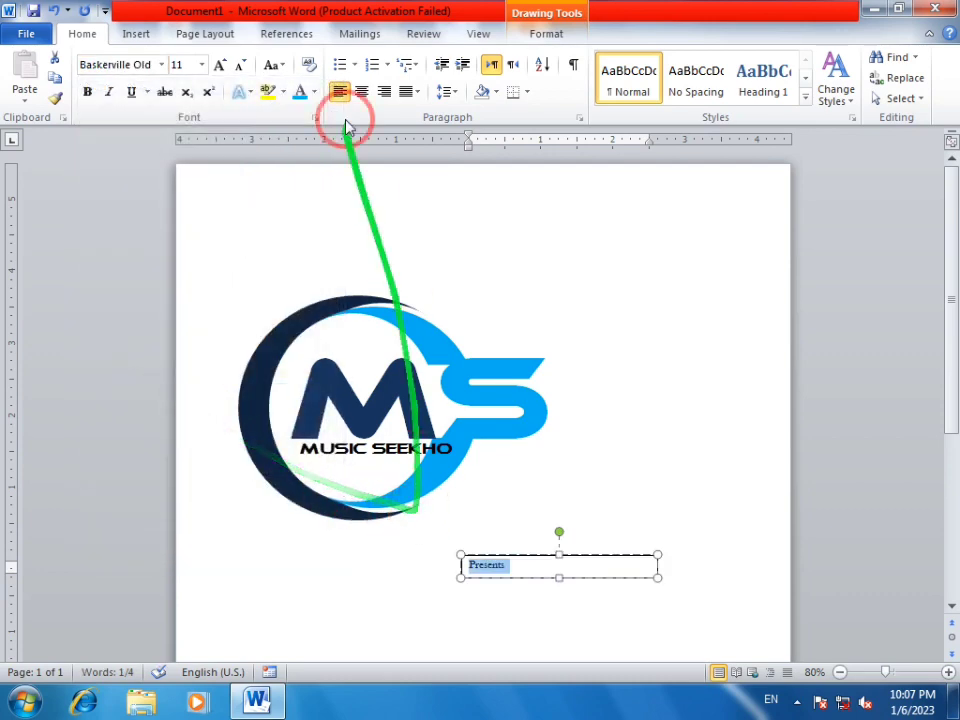
- Enlarge Presents to 16 pt
left_click(220, 66)
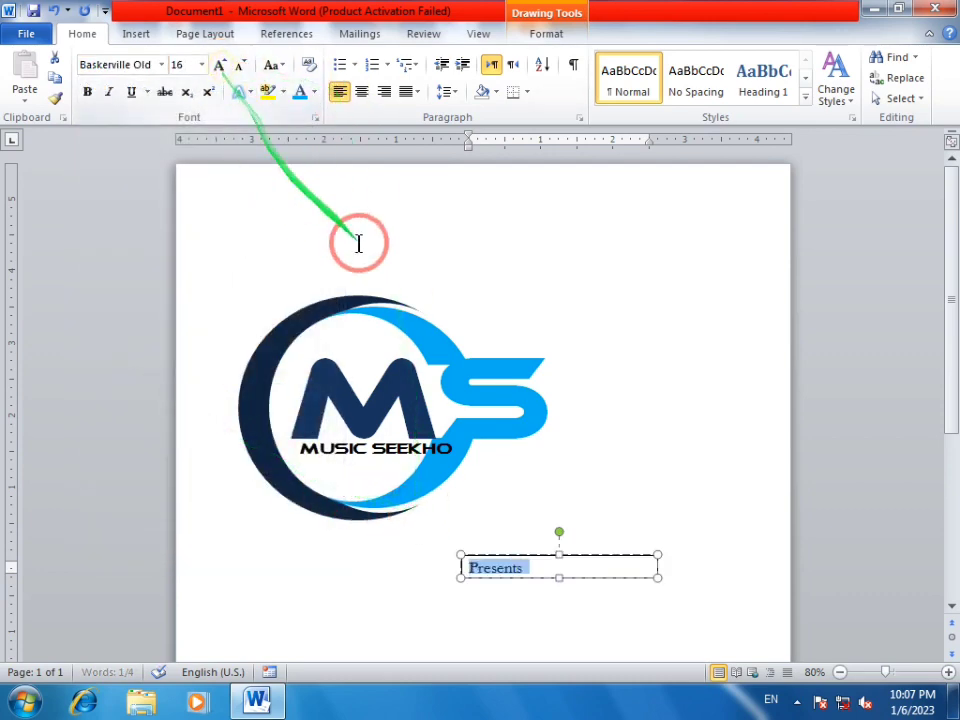
left_click(530, 585)
left_click(538, 560)
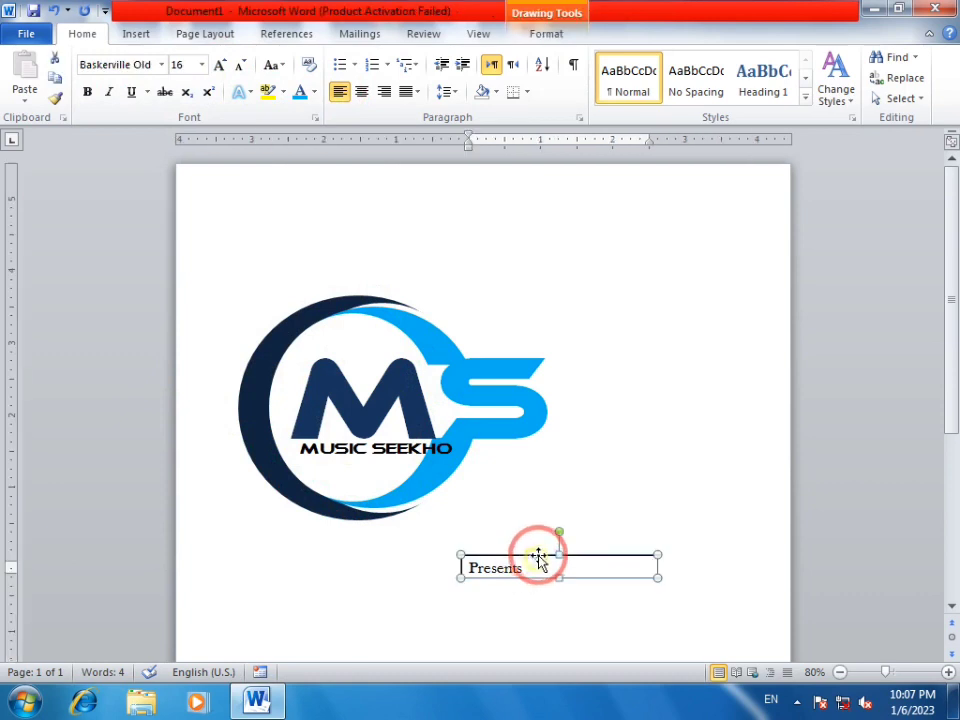
left_click(548, 33)
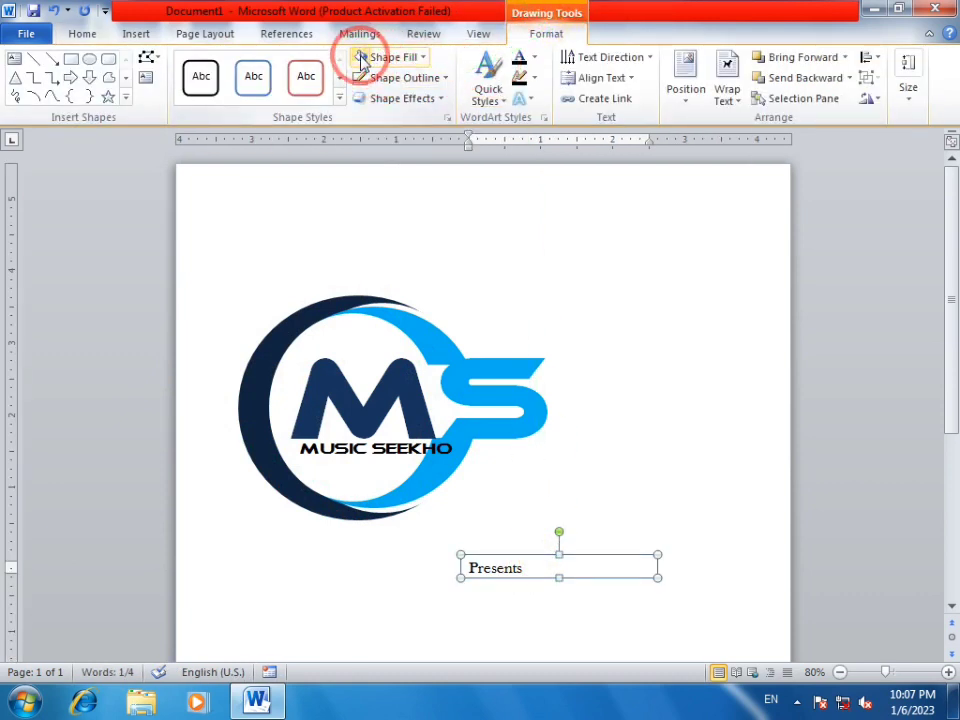
- Remove the Presents box's fill, centre its text, and move it just under MUSIC SEEKHO
left_click(395, 57)
left_click(410, 213)
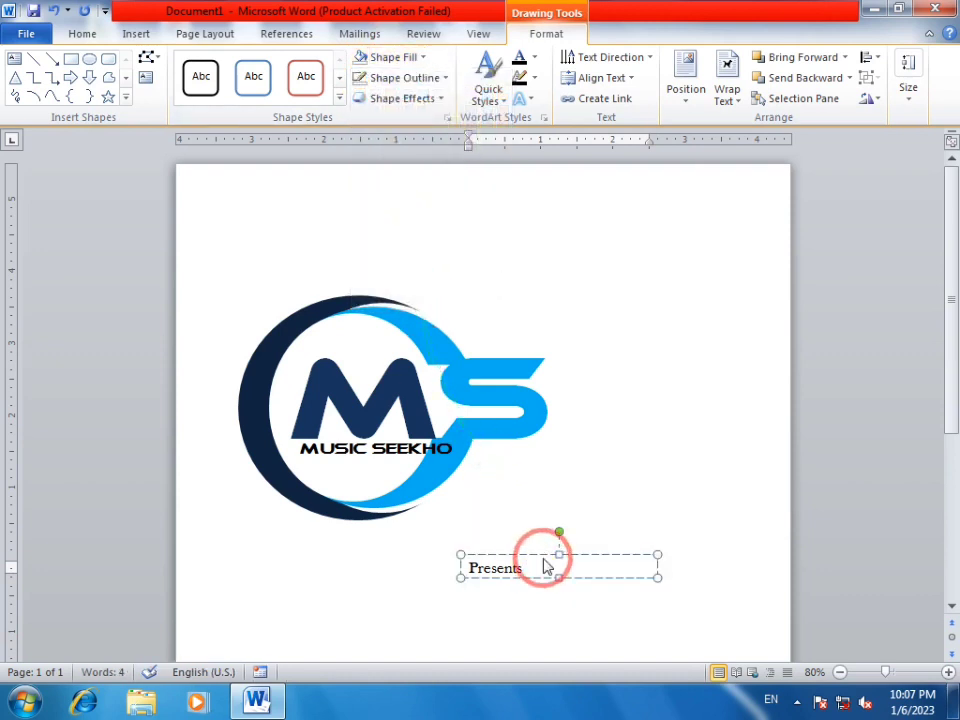
key("ctrl+e")
left_click_drag(559, 575, 401, 481)
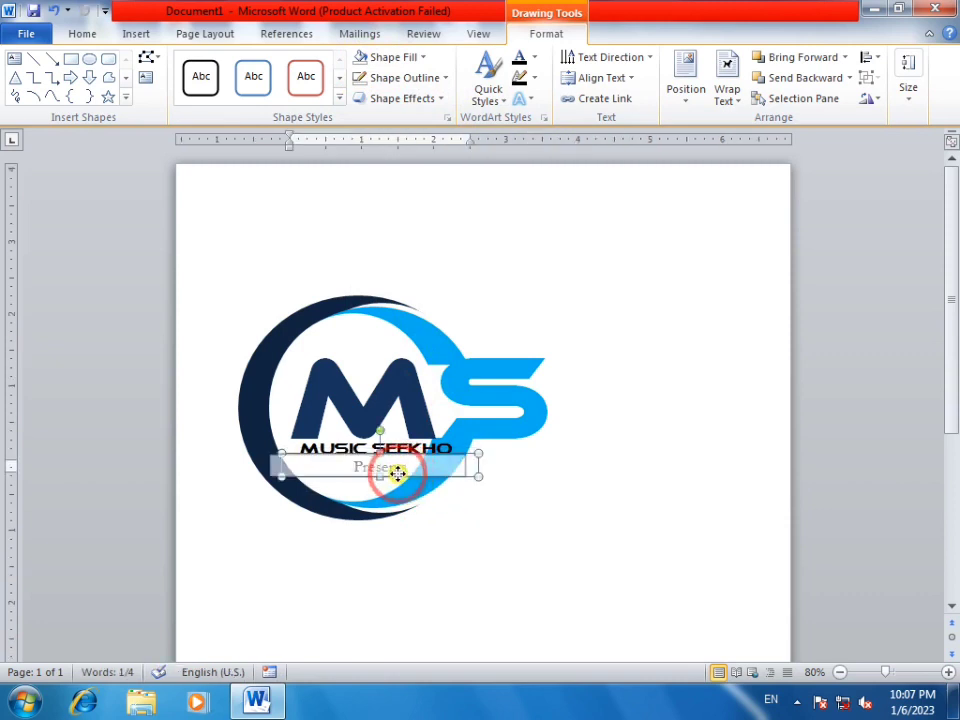
left_click(489, 558)
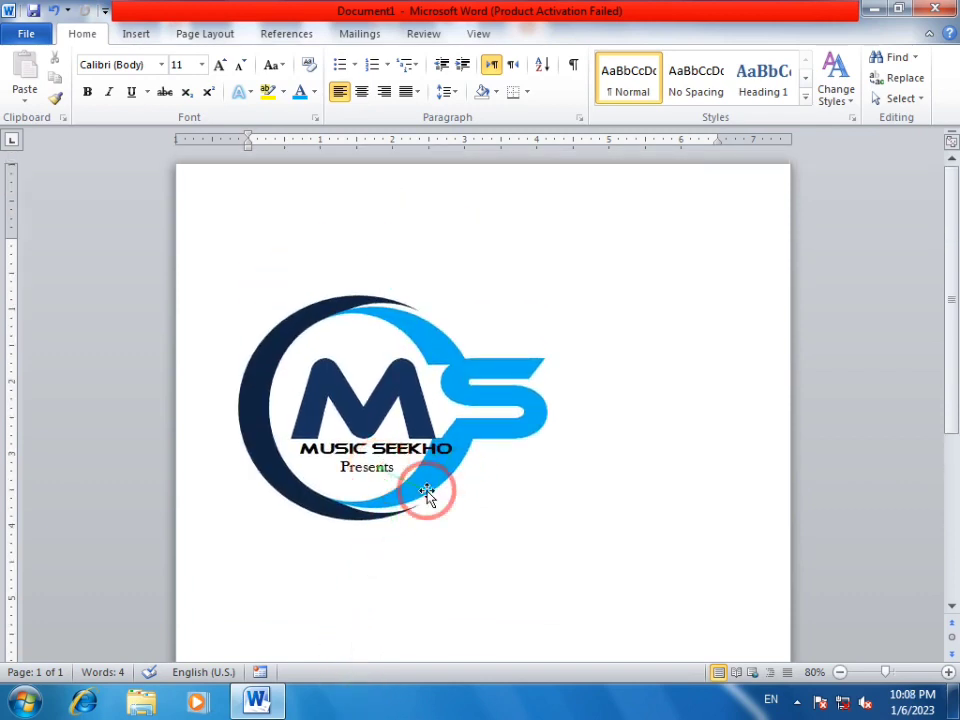
scroll(428, 489, "down", 1)
scroll(425, 480, "up", 1)
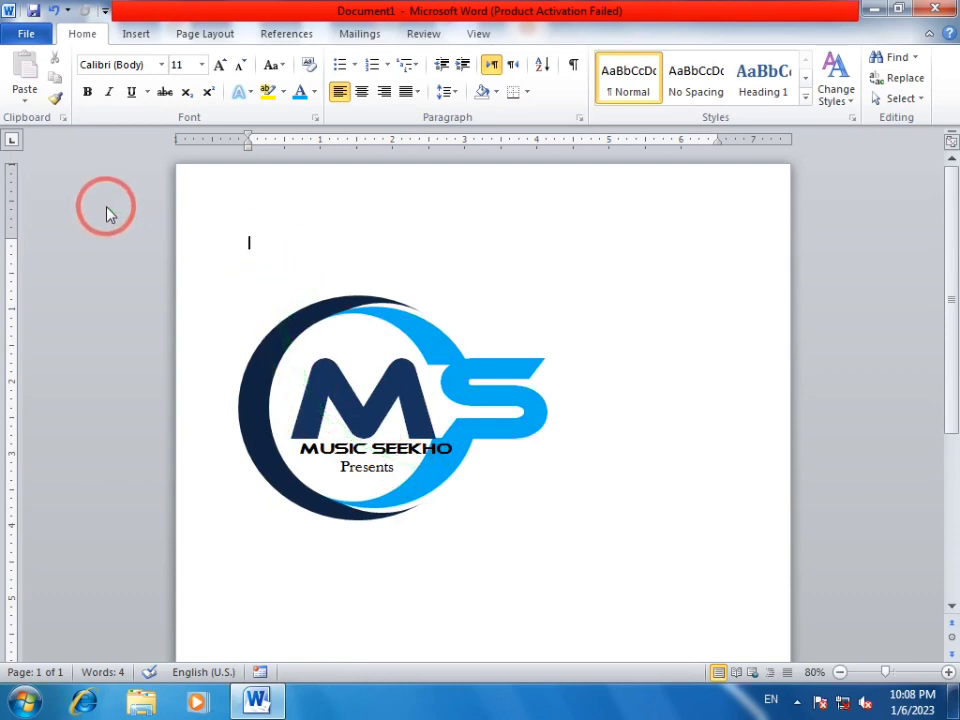
- Colour the word MUSIC in the caption light blue
left_click(378, 448)
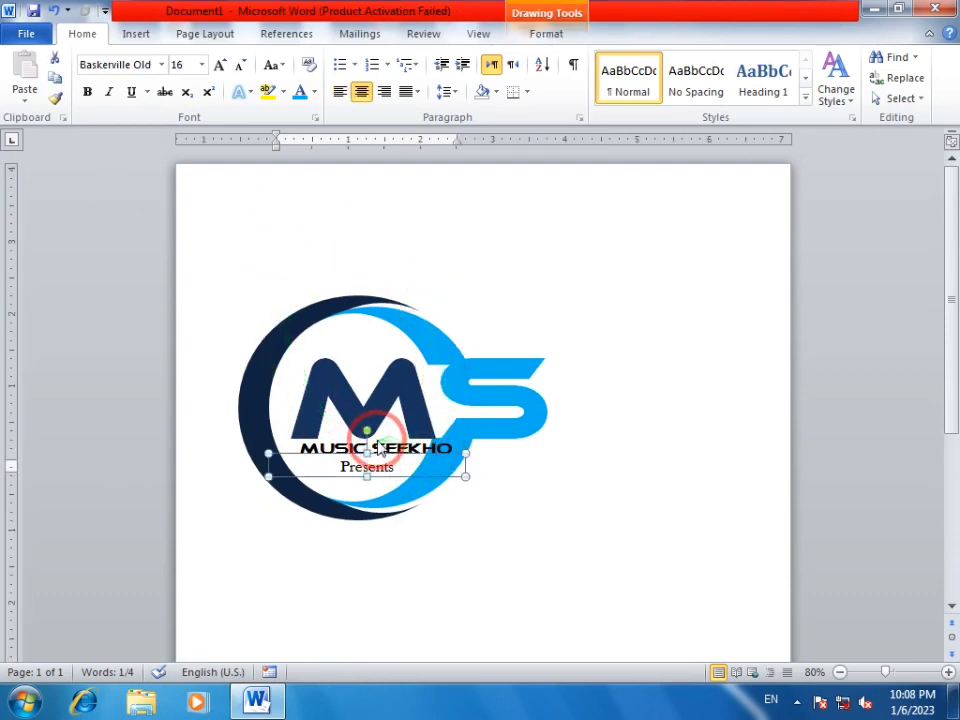
left_click(369, 420)
left_click(350, 449)
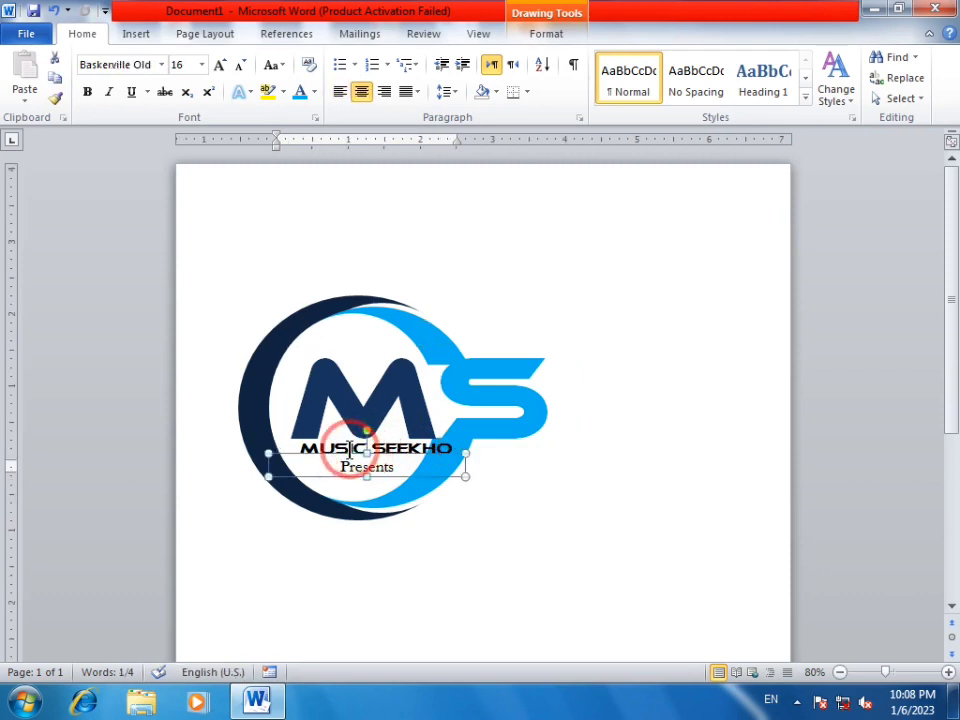
left_click(350, 449)
left_click_drag(364, 448, 313, 452)
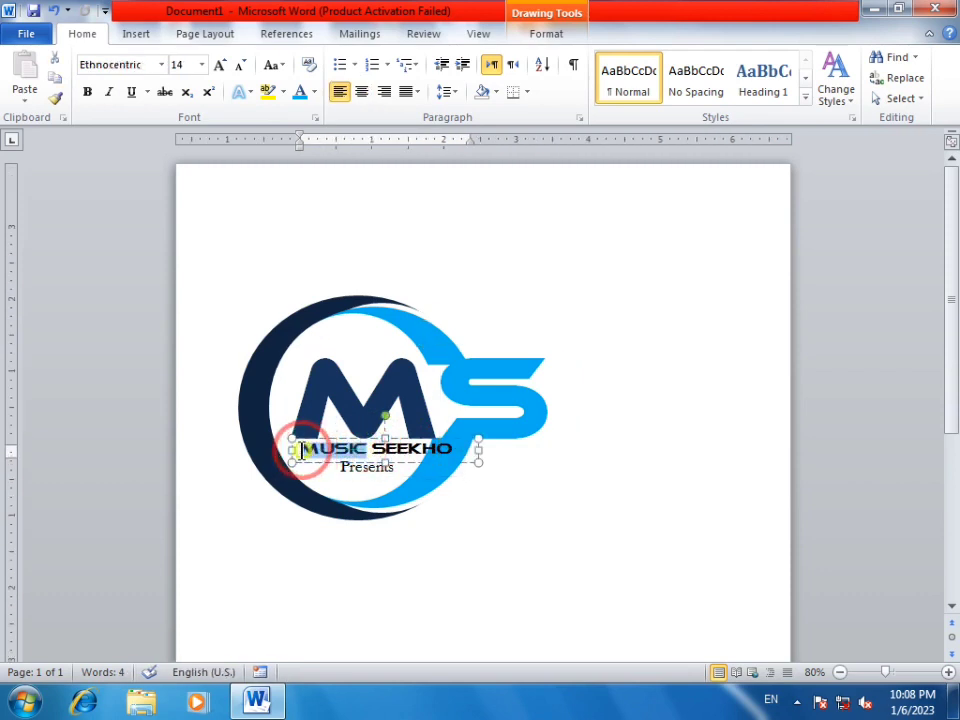
left_click(299, 91)
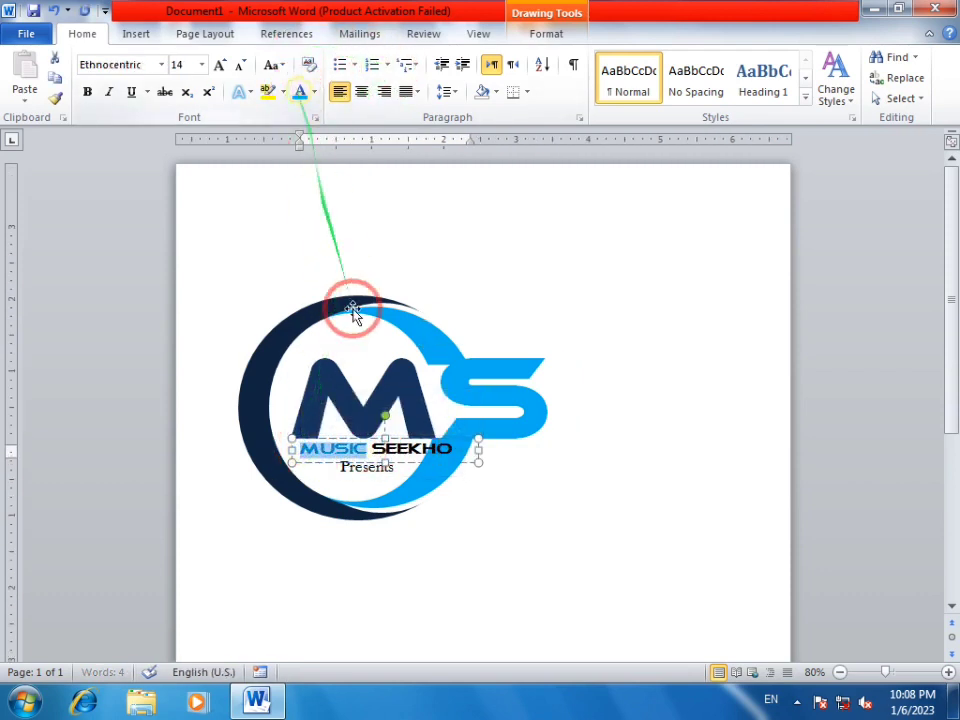
- Colour the word SEEKHO in the caption dark navy
left_click(386, 461)
left_click(377, 446)
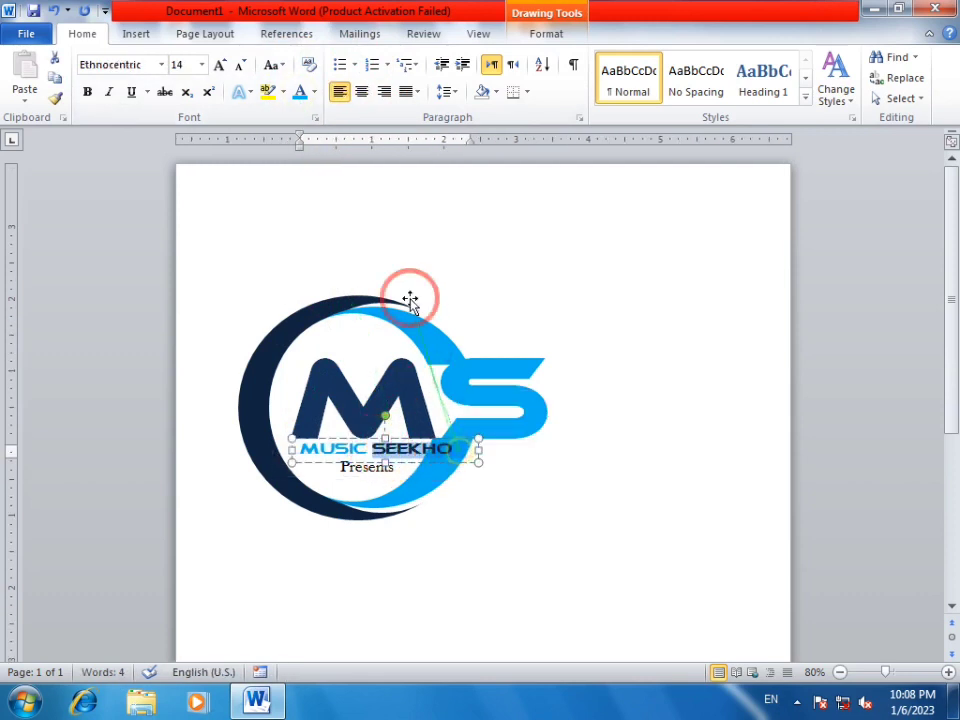
left_click(150, 38)
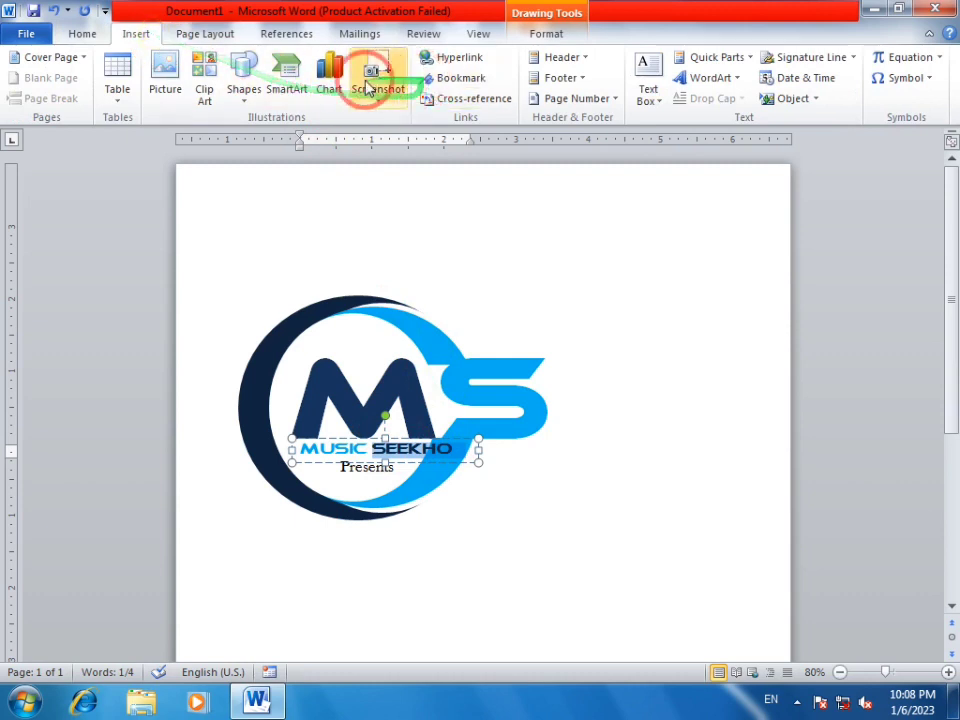
left_click(82, 35)
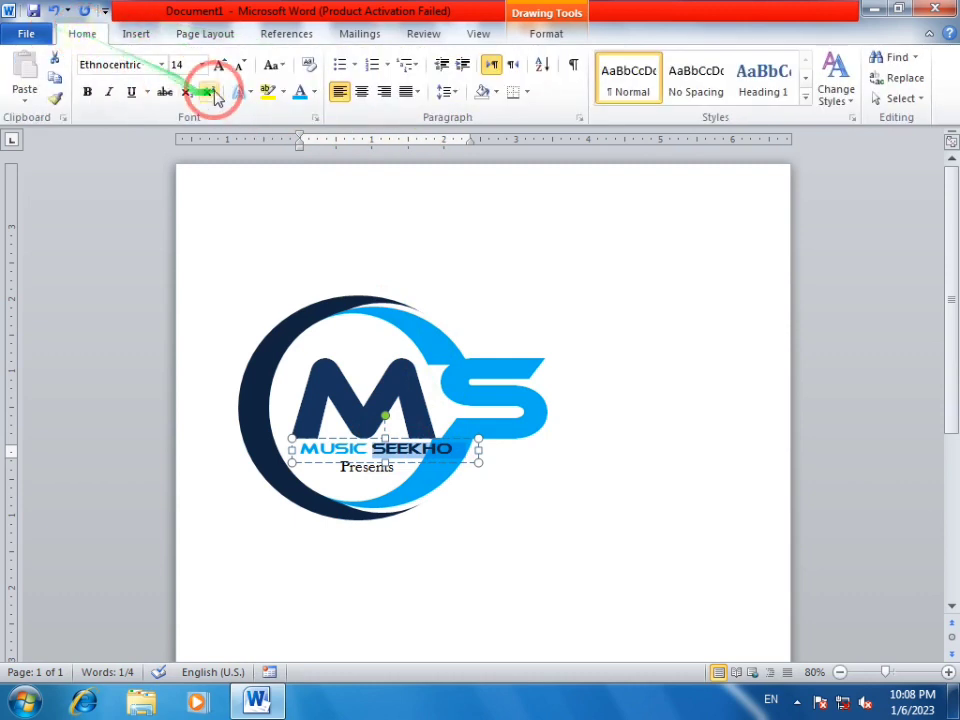
left_click(314, 92)
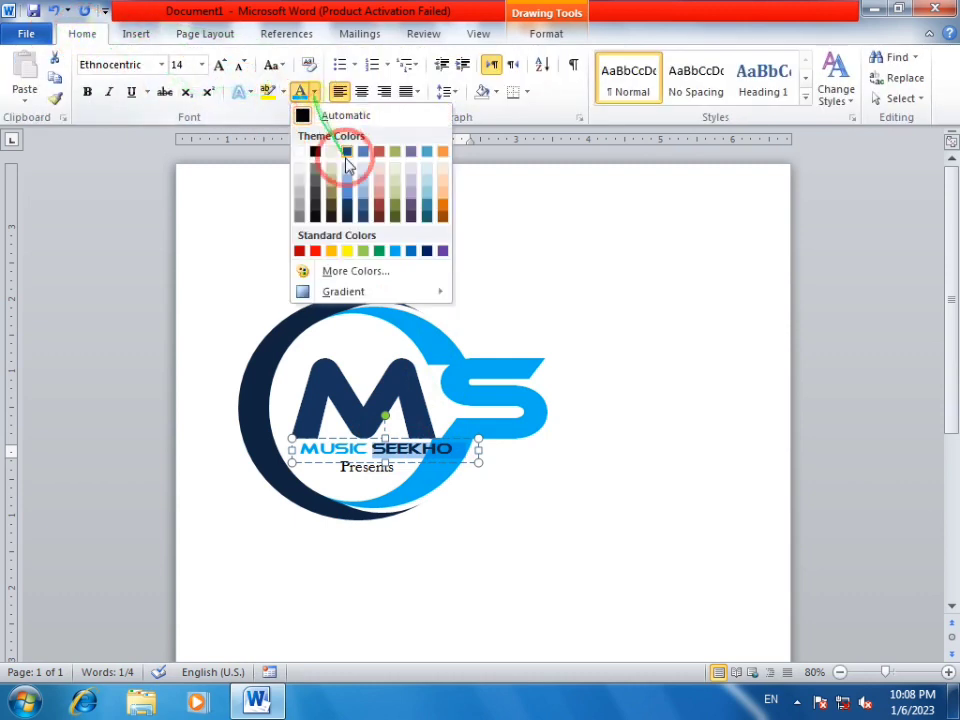
left_click(347, 220)
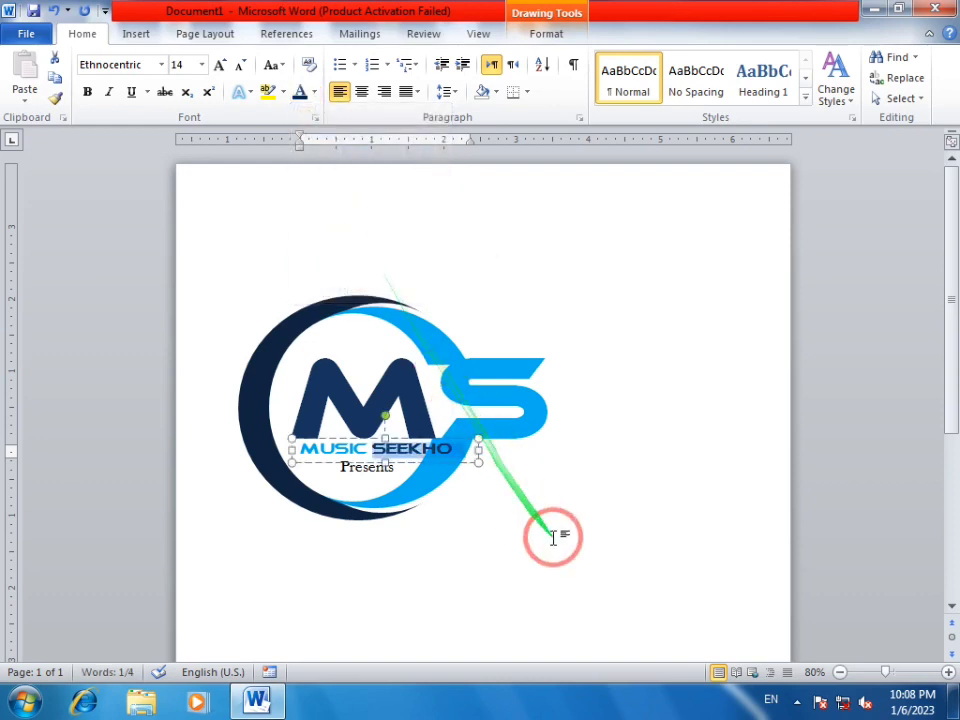
left_click(553, 533)
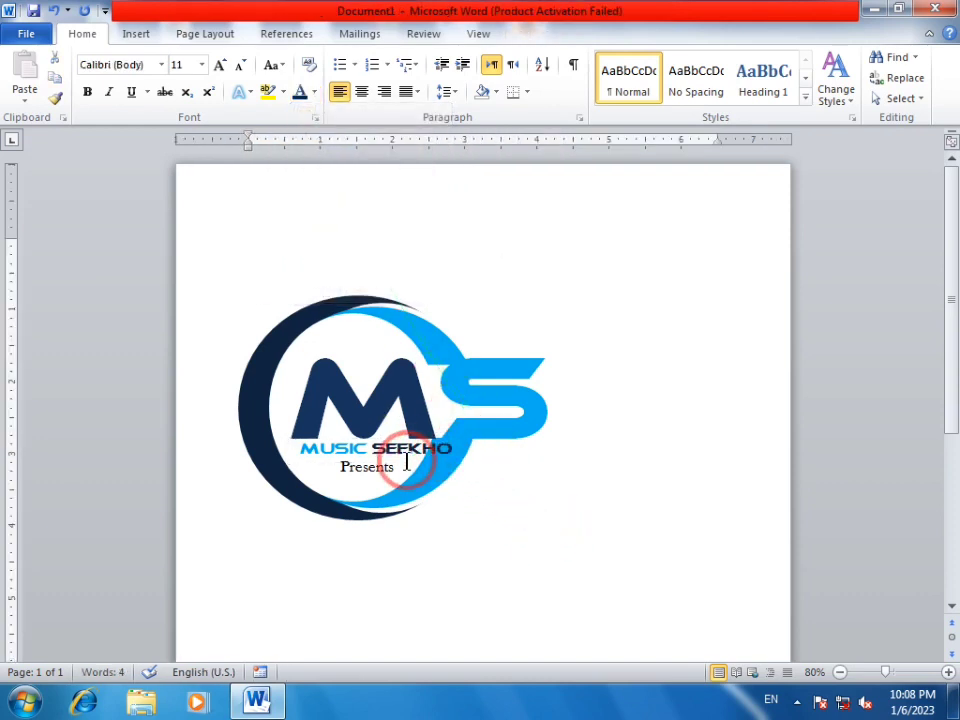
left_click(380, 455)
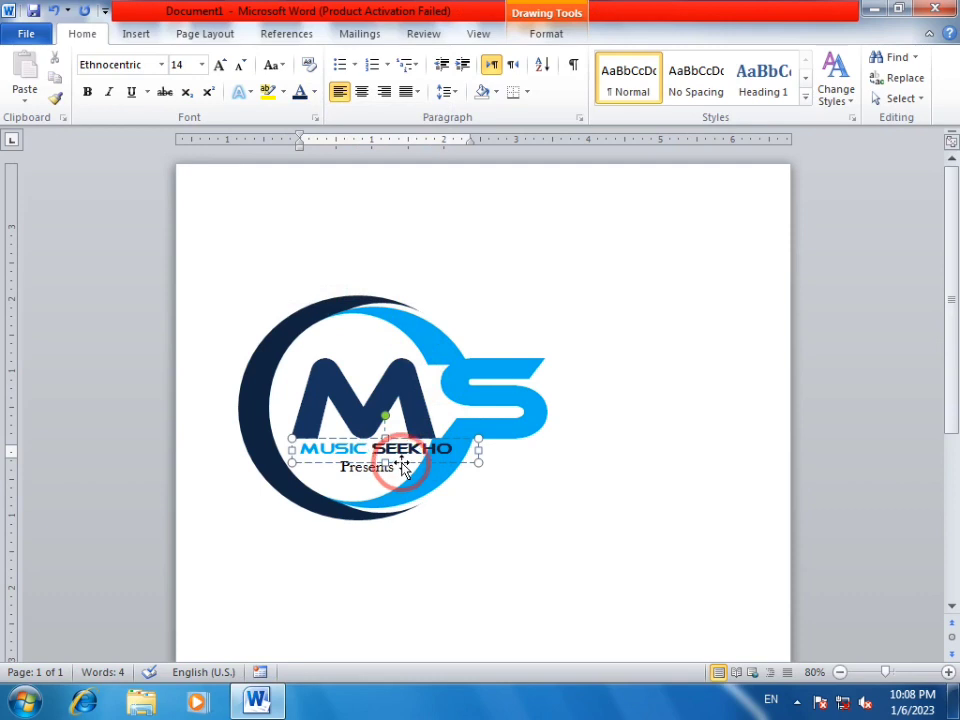
left_click(435, 399)
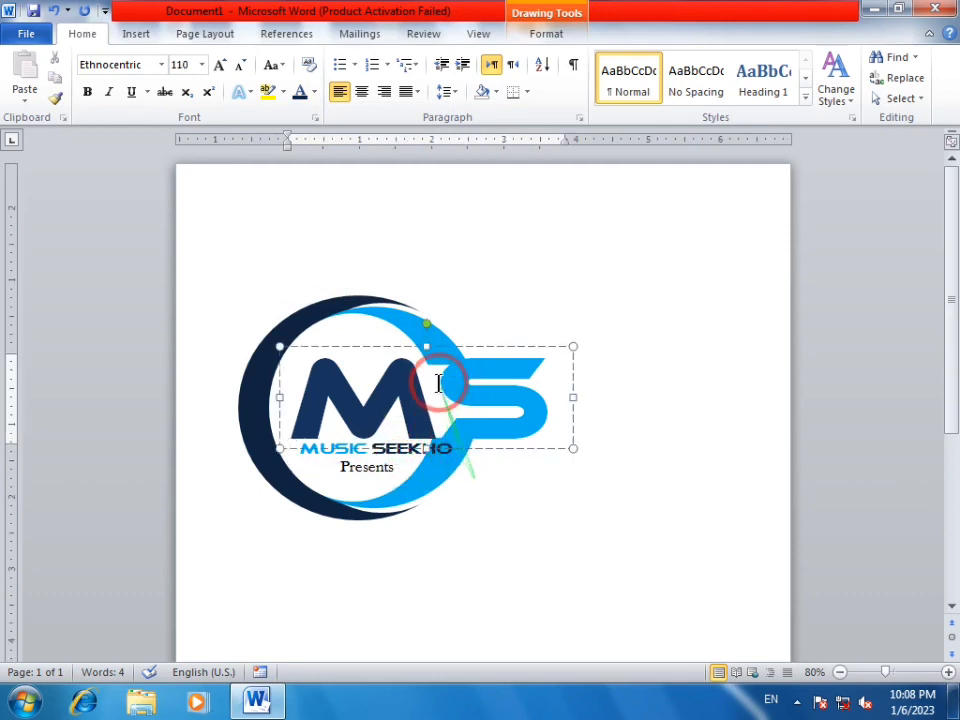
- Shift the large MS lettering box up and to the left
left_click(292, 386)
left_click(288, 390)
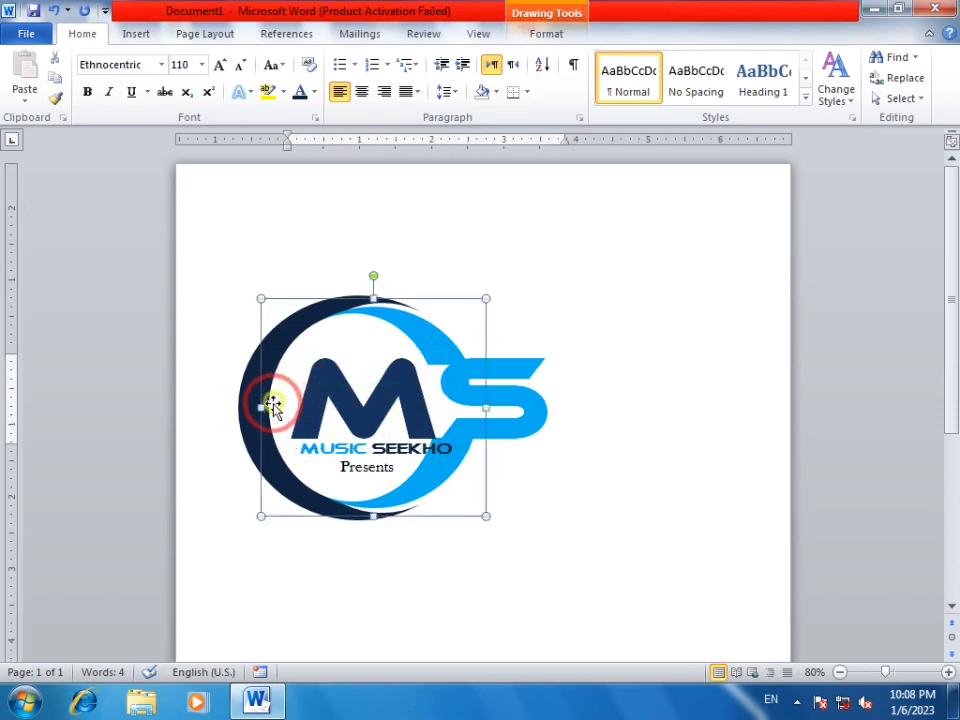
left_click(272, 401)
left_click(288, 403)
left_click_drag(288, 398, 614, 400)
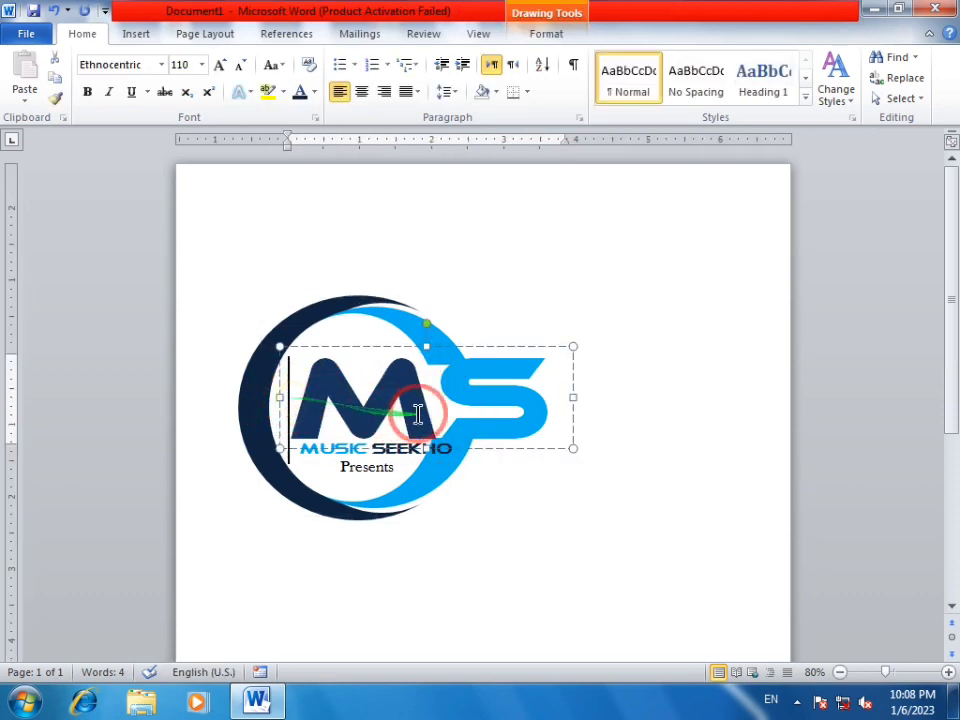
left_click(614, 400)
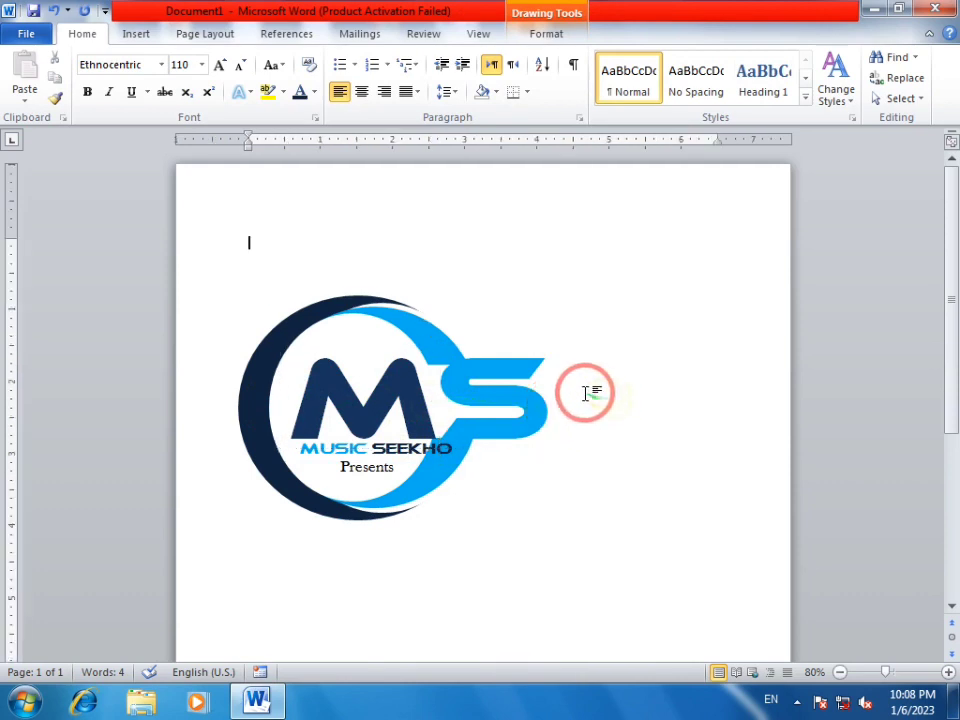
left_click(461, 389)
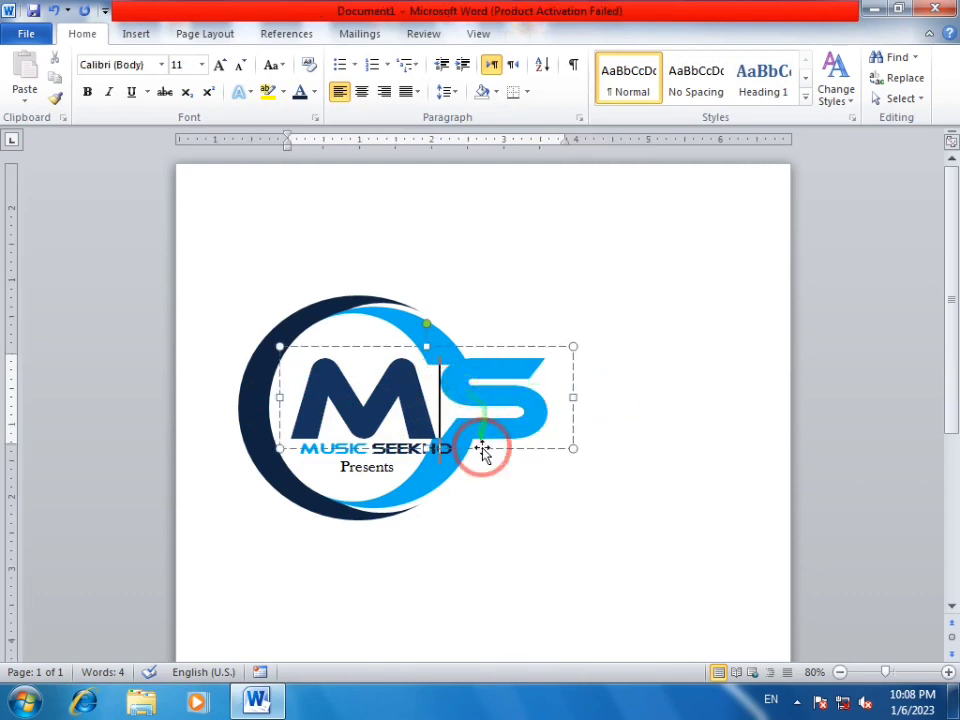
mouse_move(483, 452)
left_mouse_down()
mouse_move(451, 427)
mouse_move(434, 462)
left_mouse_up()
left_click(435, 436)
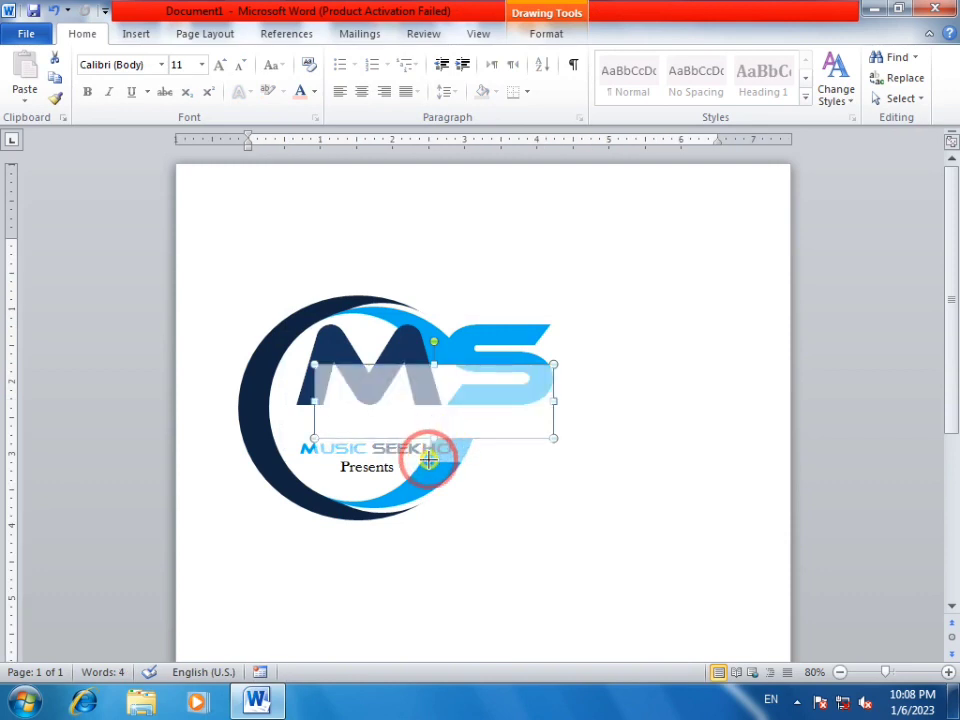
- Move the MS lettering down-left over MUSIC SEEKHO, nudging it into place with arrow keys
left_click(484, 398)
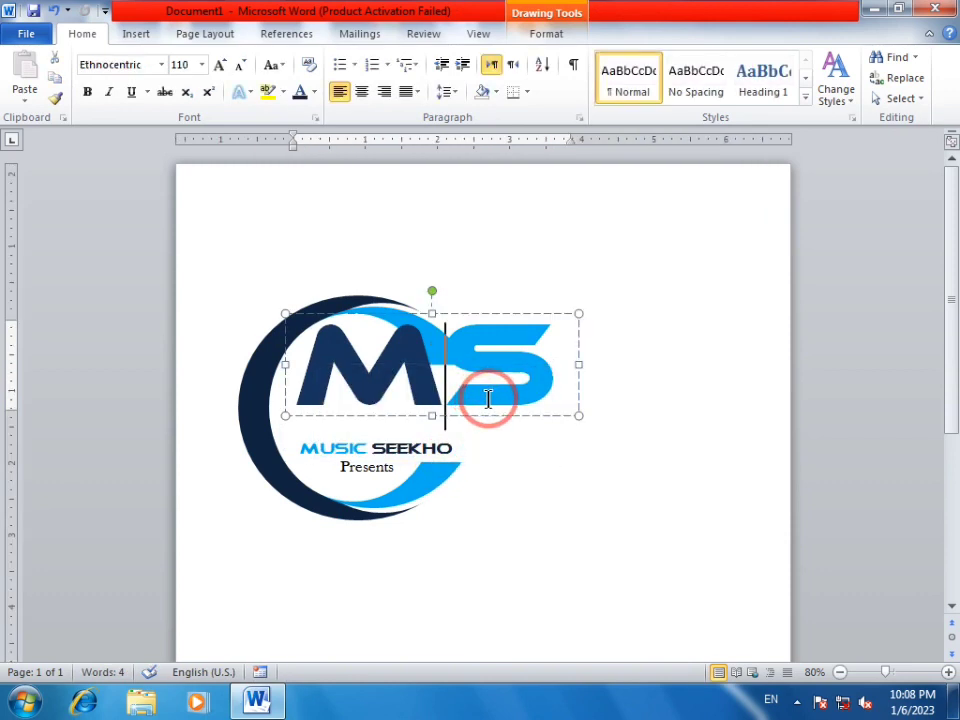
left_click_drag(494, 414, 482, 440)
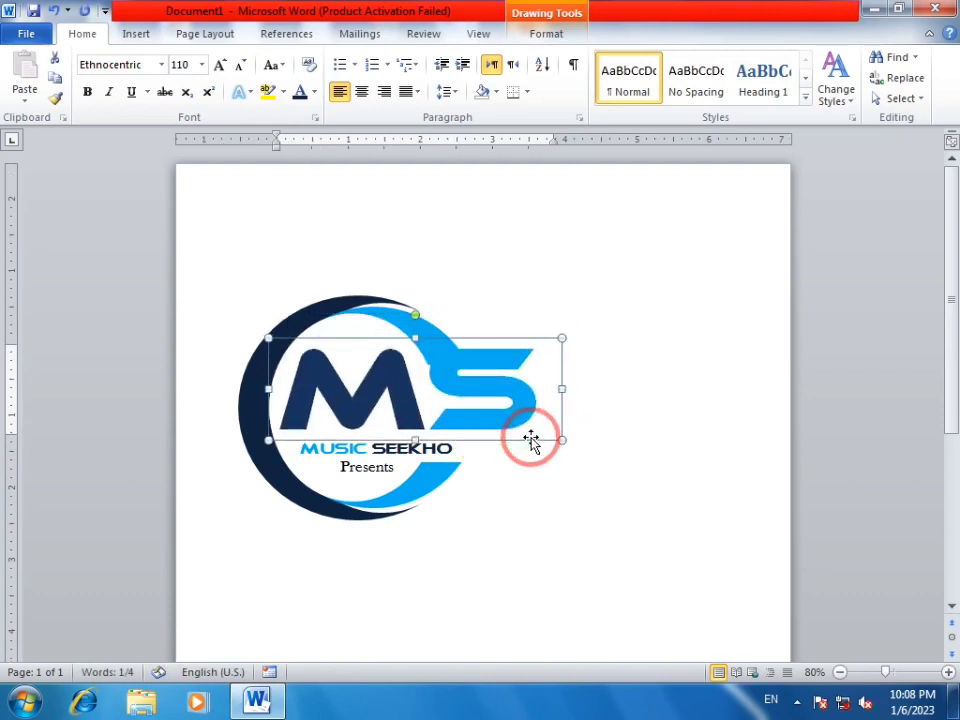
key("Down")
key("ctrl+Down")
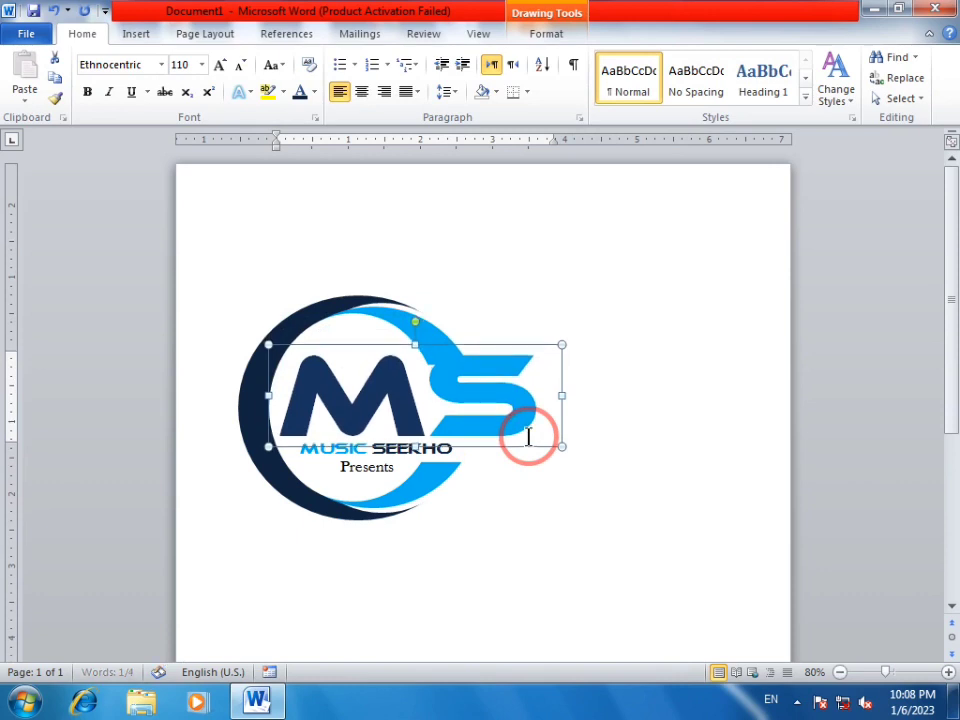
key("Down")
key("ctrl+Left")
key("ctrl+Left")
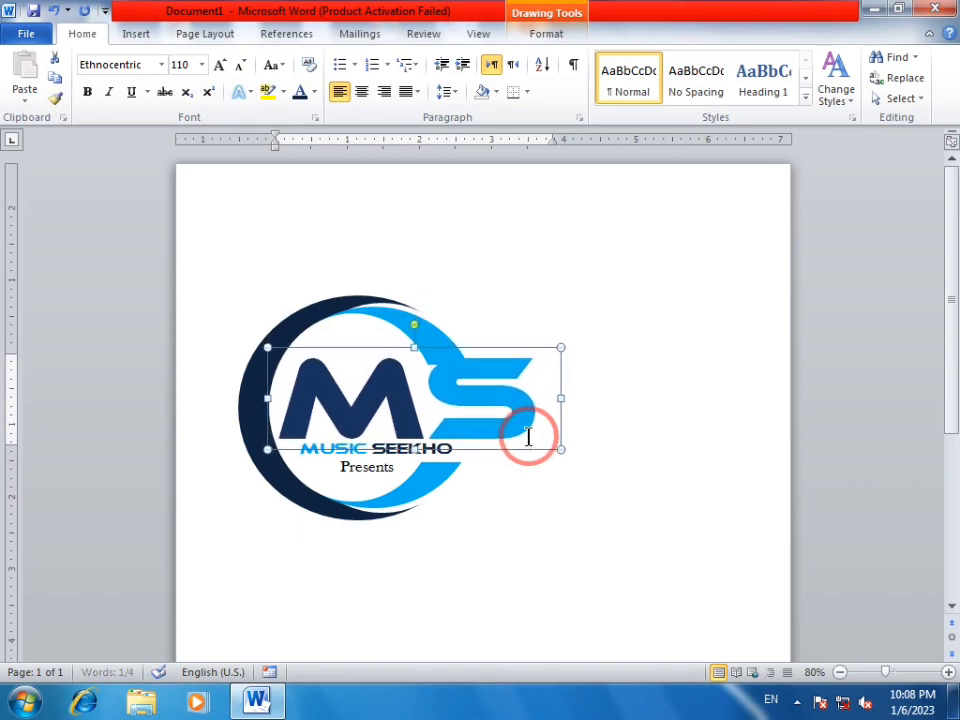
key("ctrl+Left")
key("ctrl+Left")
key("ctrl+Down")
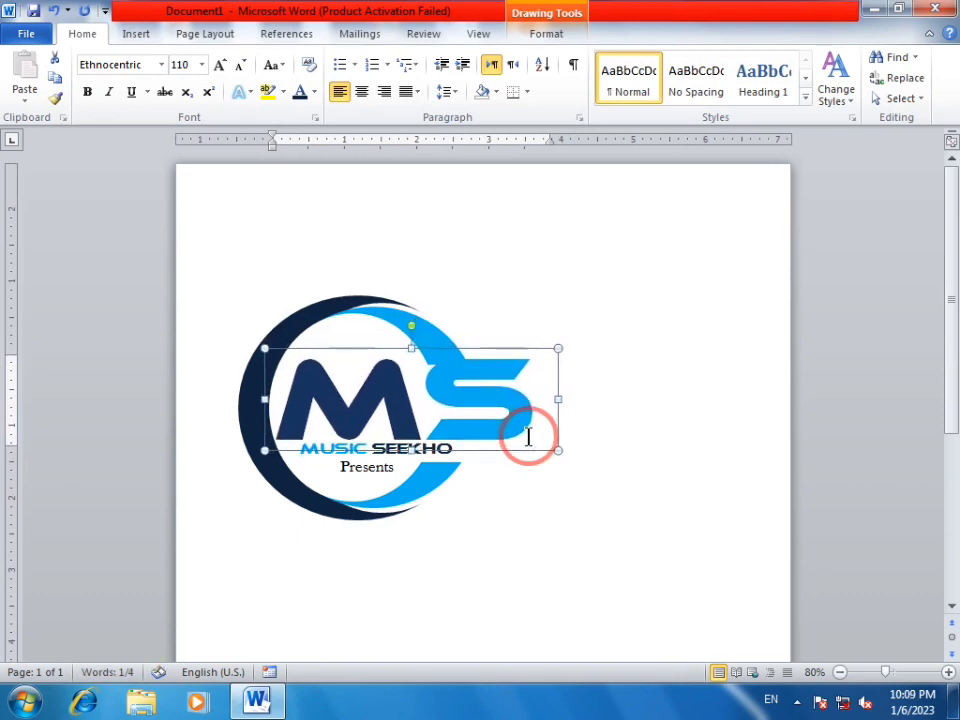
key("ctrl+Down")
left_click(619, 345)
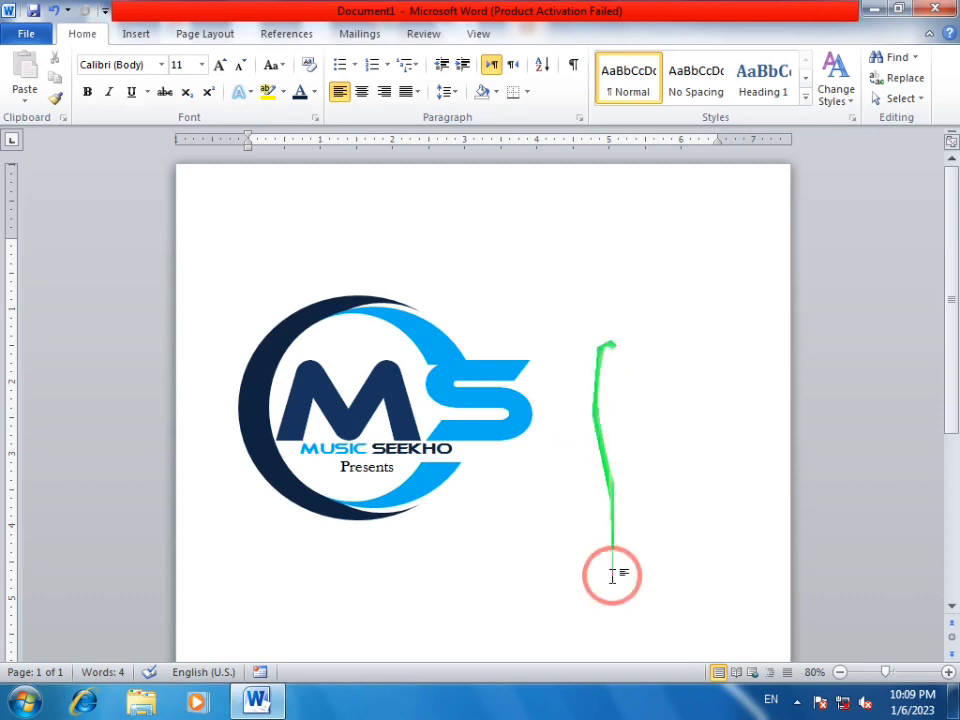
- Widen the MUSIC SEEKHO box and enlarge its text from 14 to 16 pt
left_click(440, 450)
left_click(447, 448)
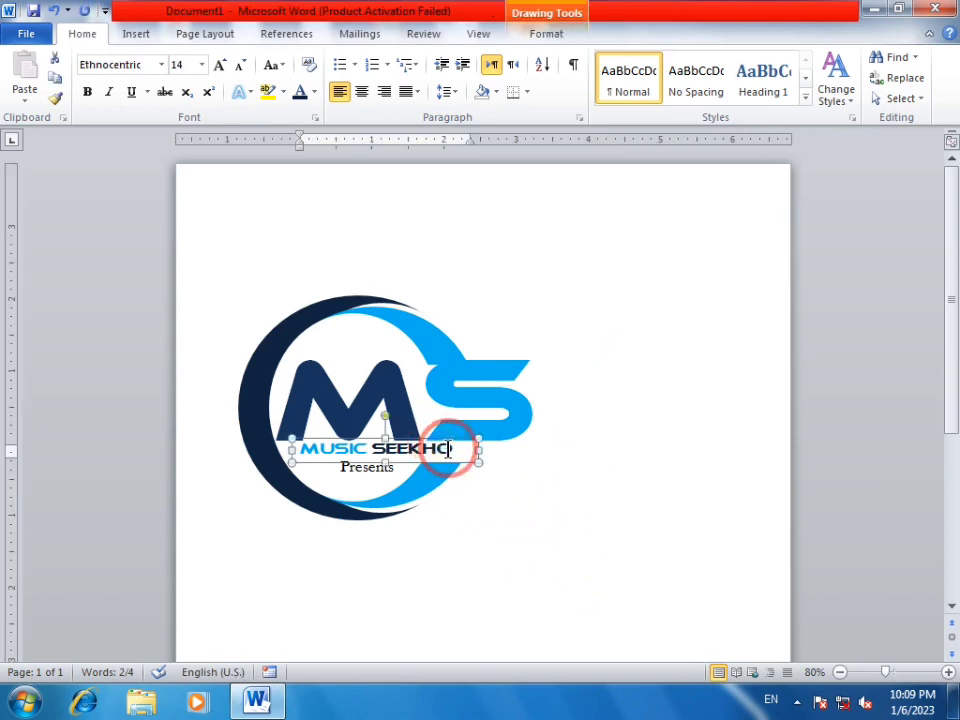
left_click_drag(480, 452, 507, 452)
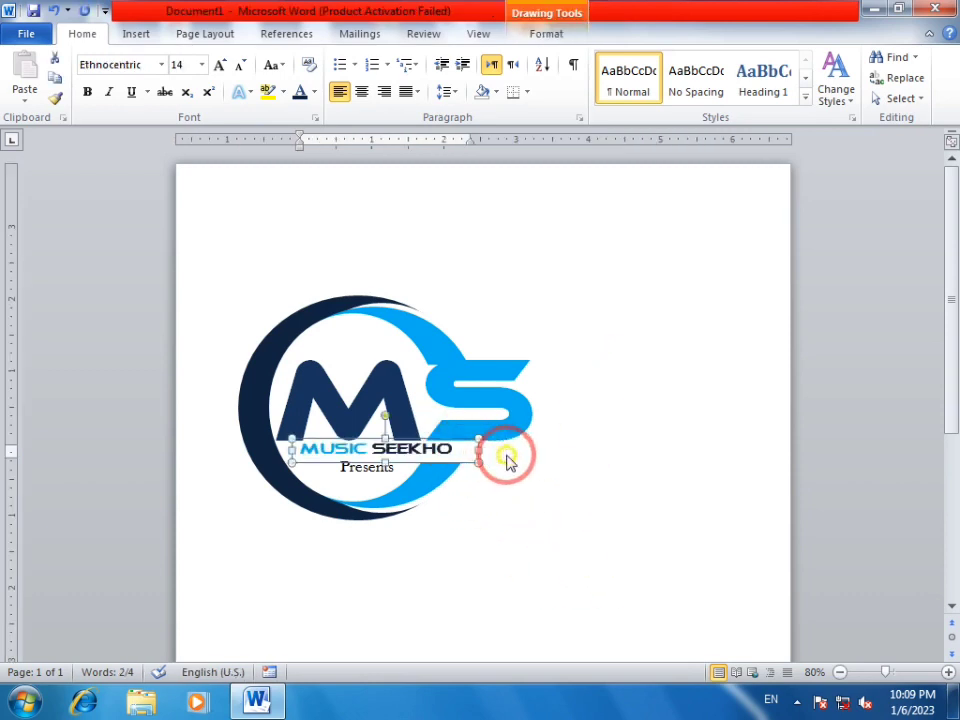
key("ctrl+a")
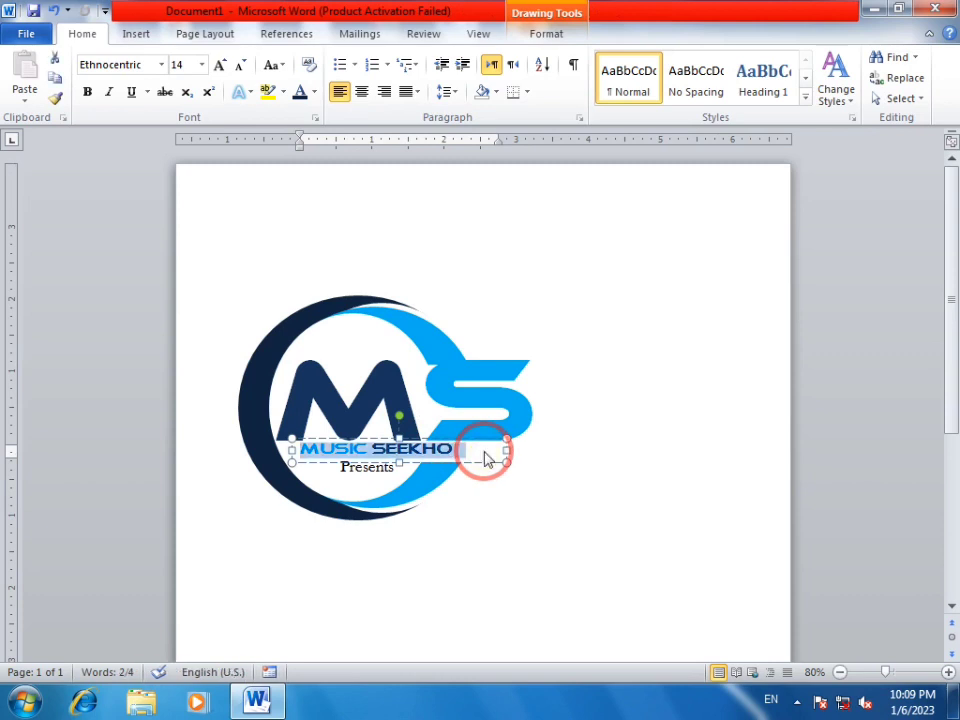
key("ctrl+shift+period")
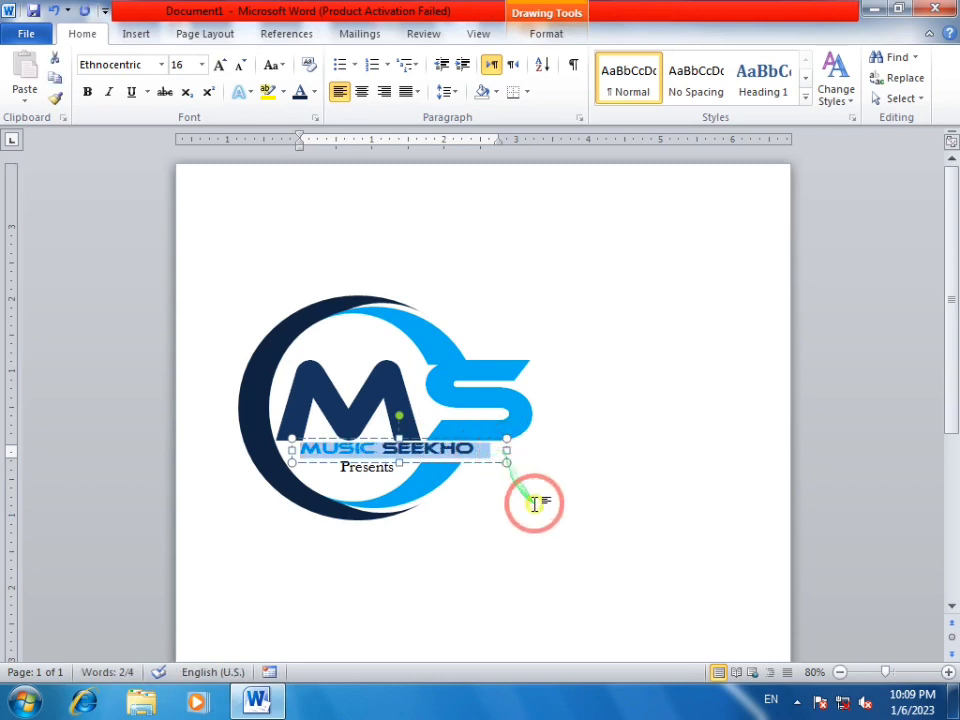
left_click(531, 501)
- Set Presents in Arial Black and make its box taller
left_click(369, 470)
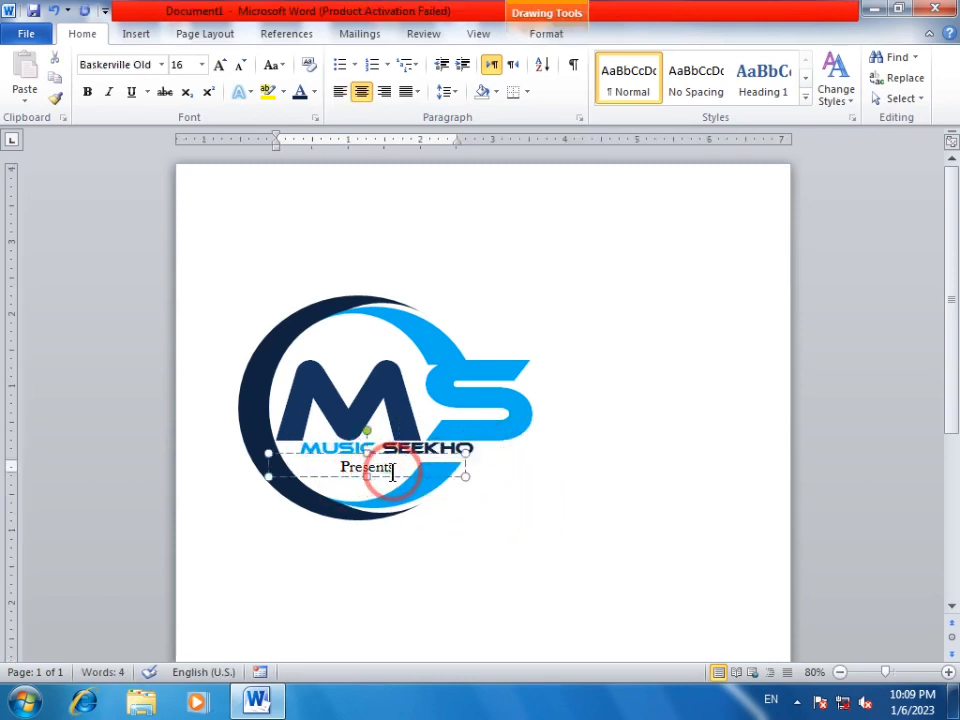
key("ctrl+a")
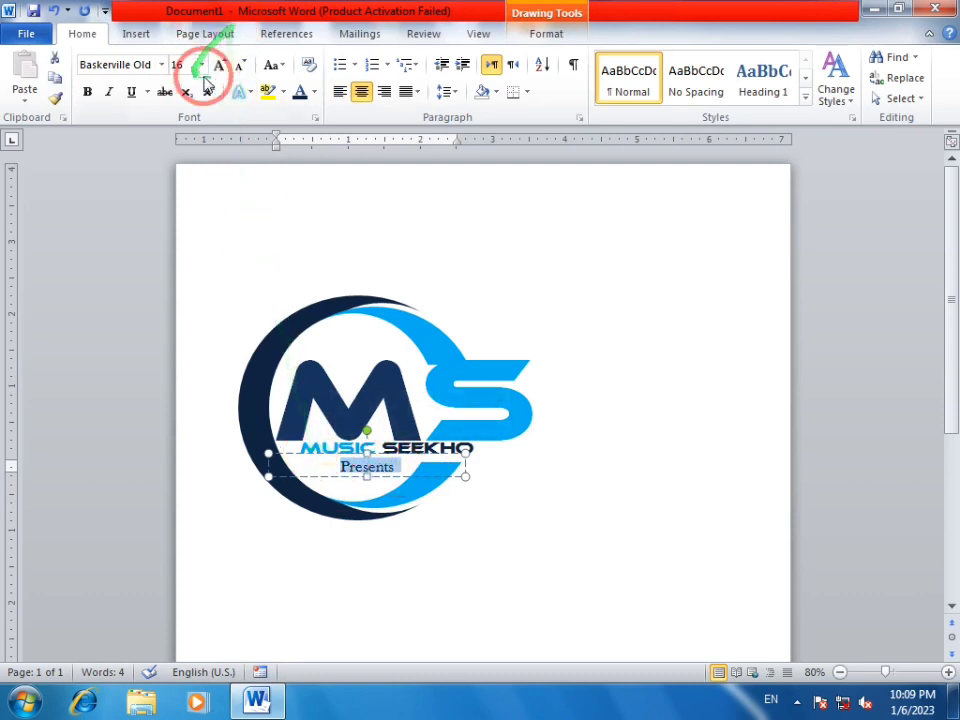
left_click(162, 65)
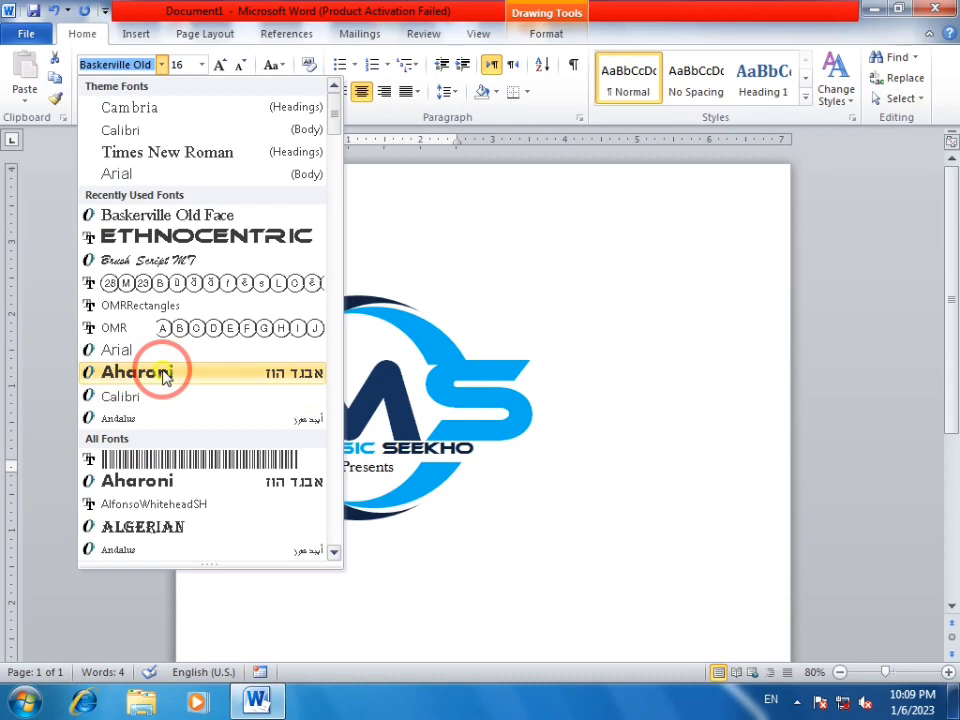
key("Escape")
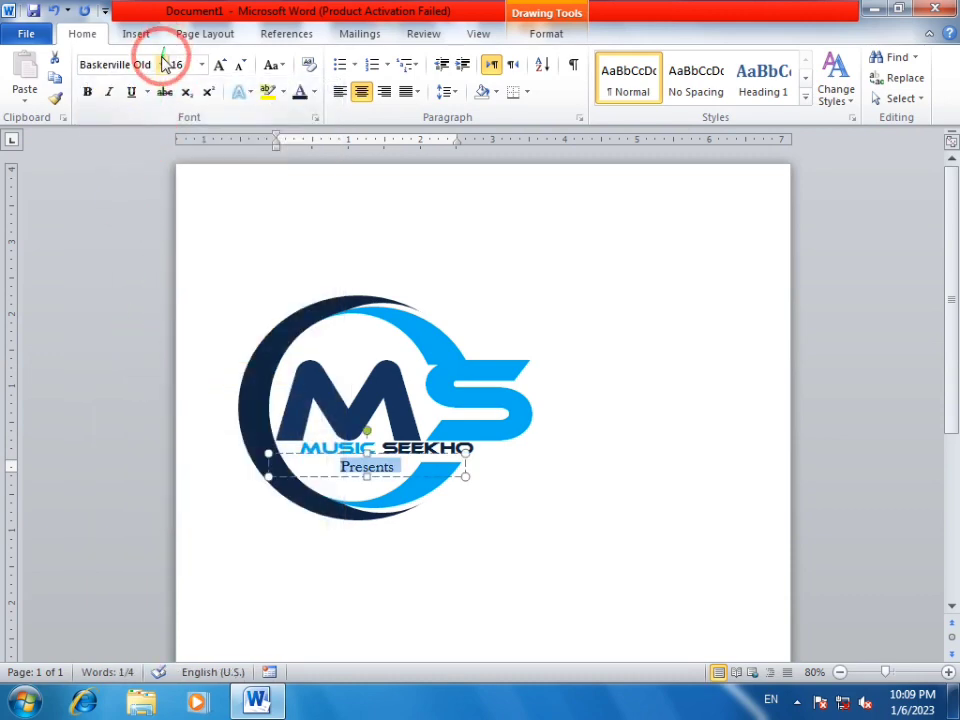
left_click(161, 64)
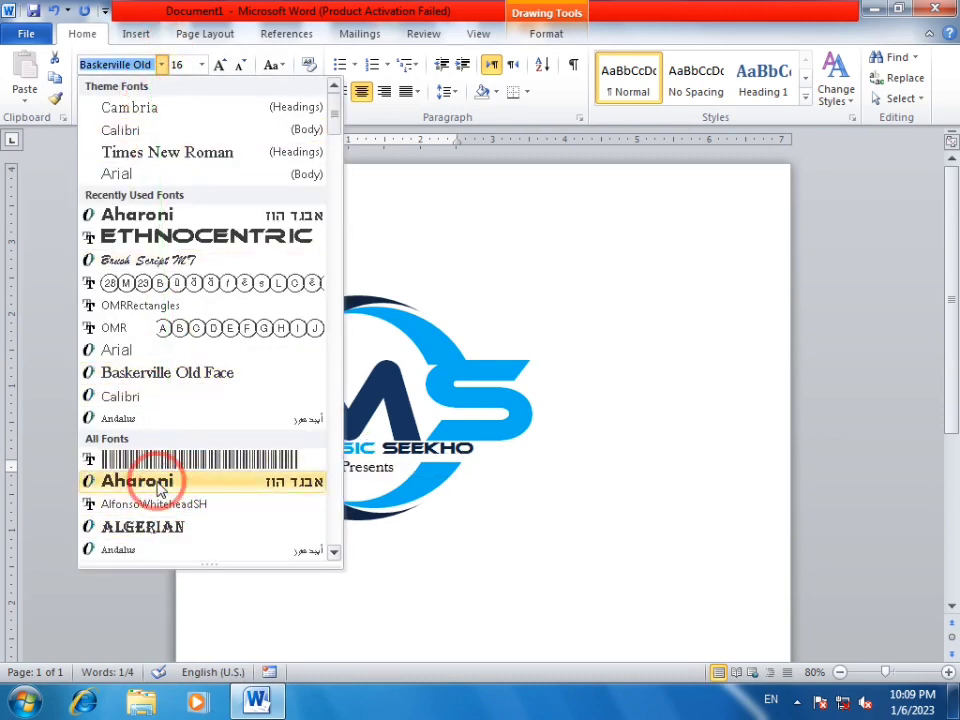
scroll(148, 490, "down", 1)
scroll(145, 486, "down", 2)
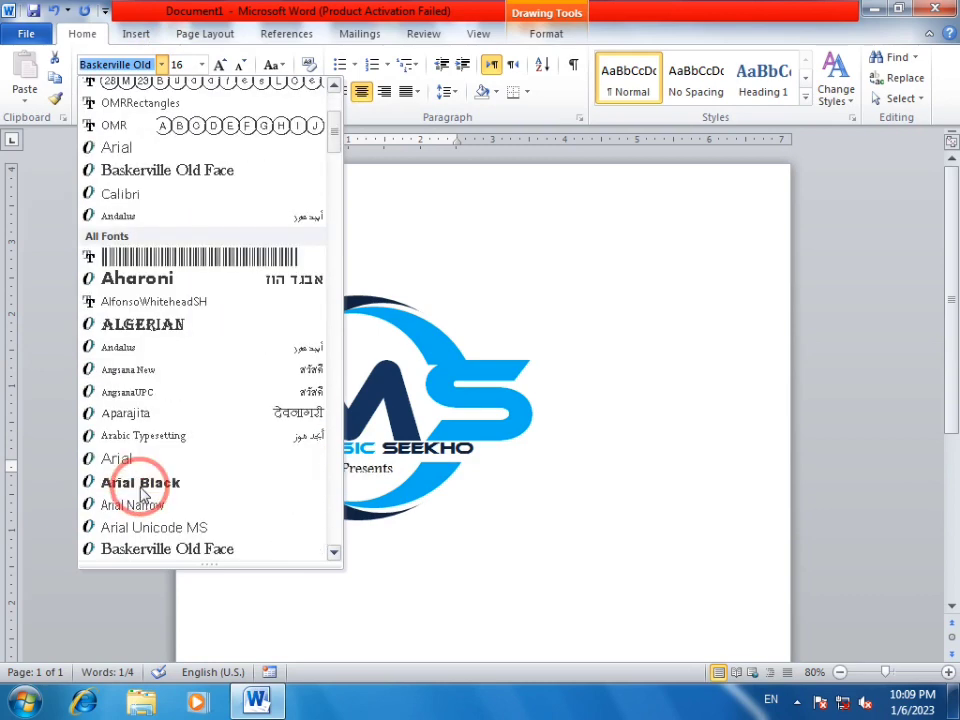
left_click(144, 488)
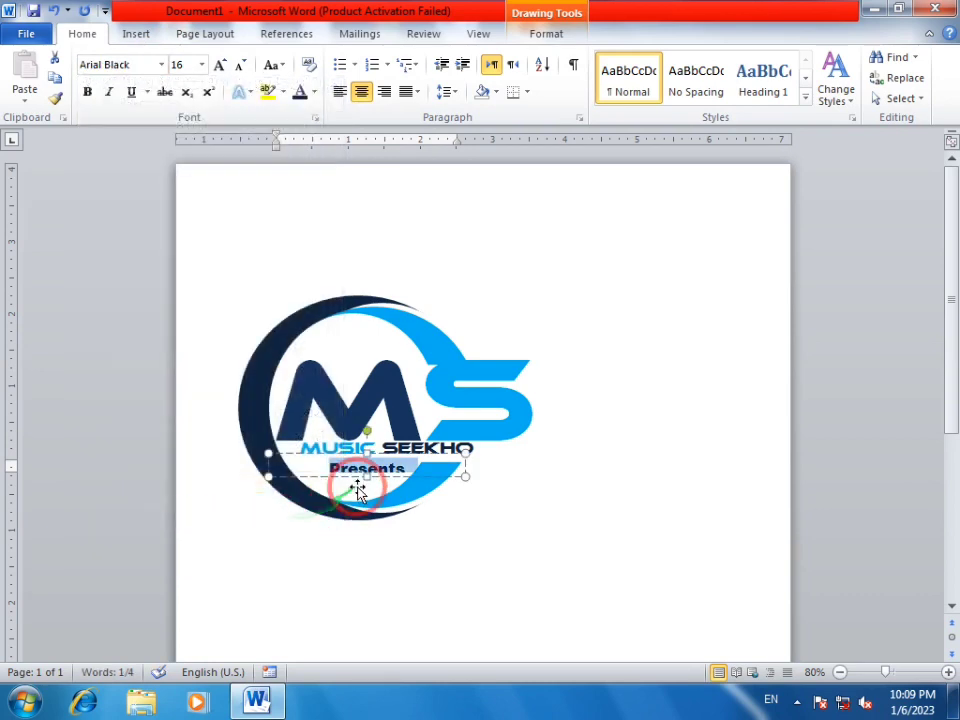
left_click_drag(366, 477, 366, 487)
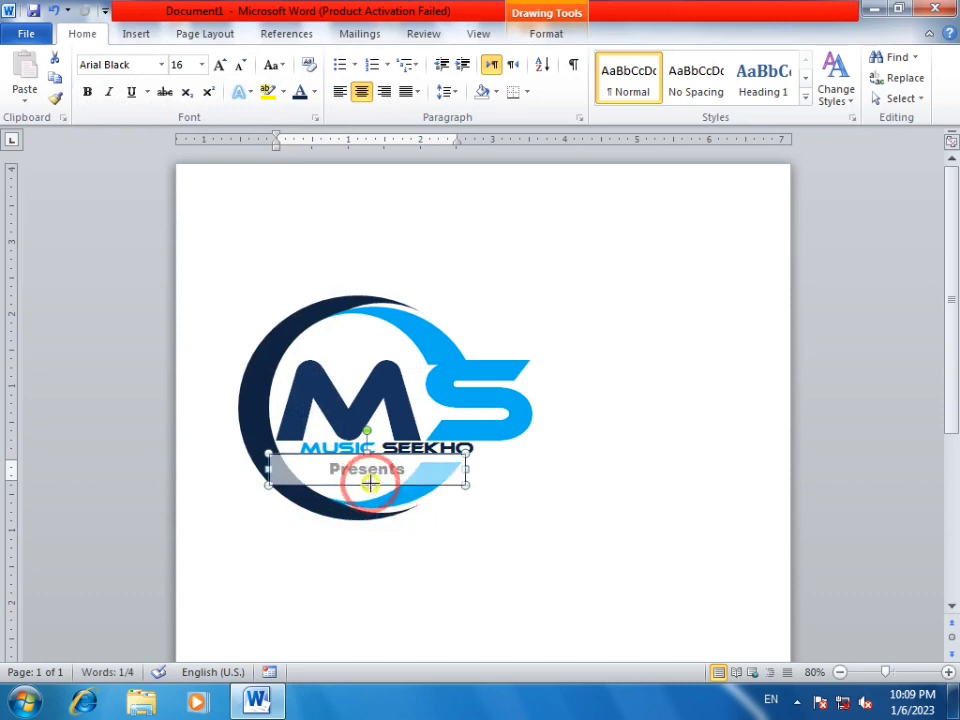
left_click(600, 400)
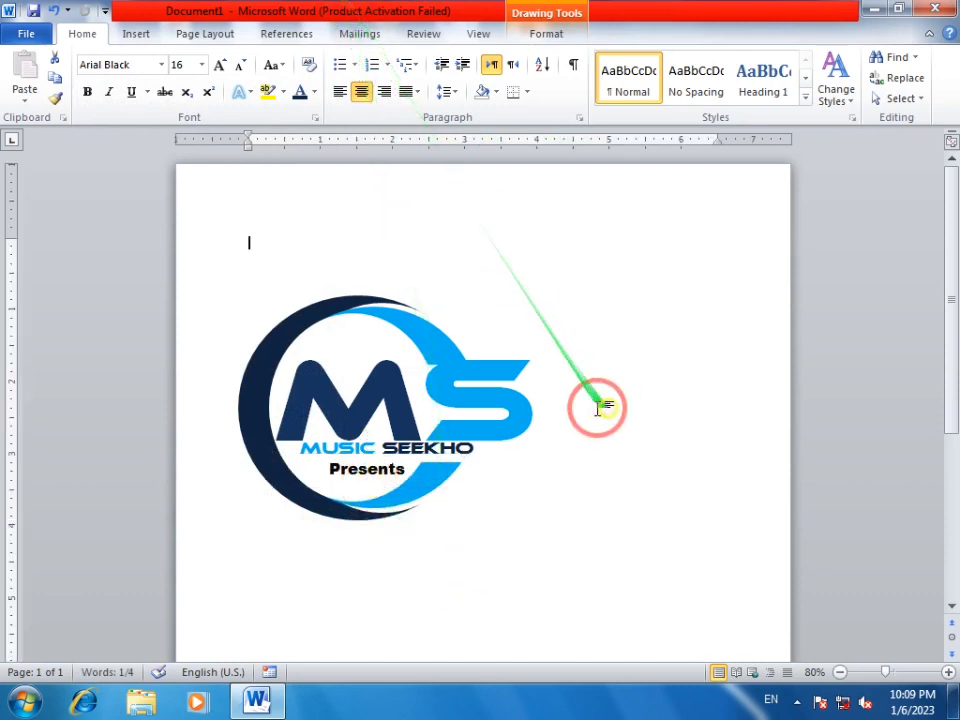
- Colour the word Presents navy blue
left_click(404, 472)
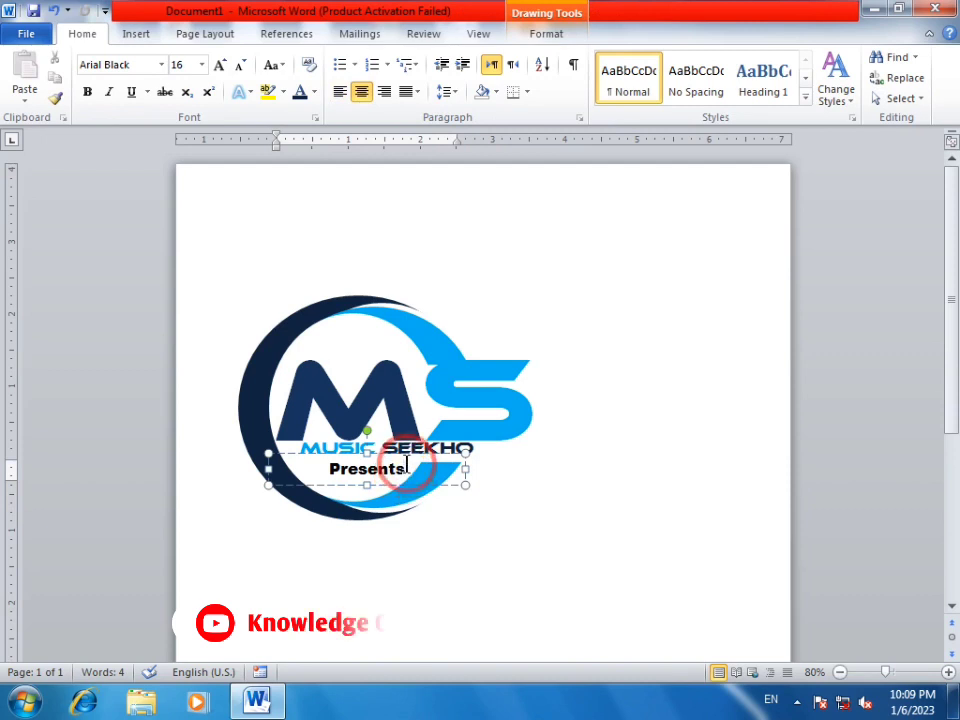
left_click_drag(404, 472, 295, 460)
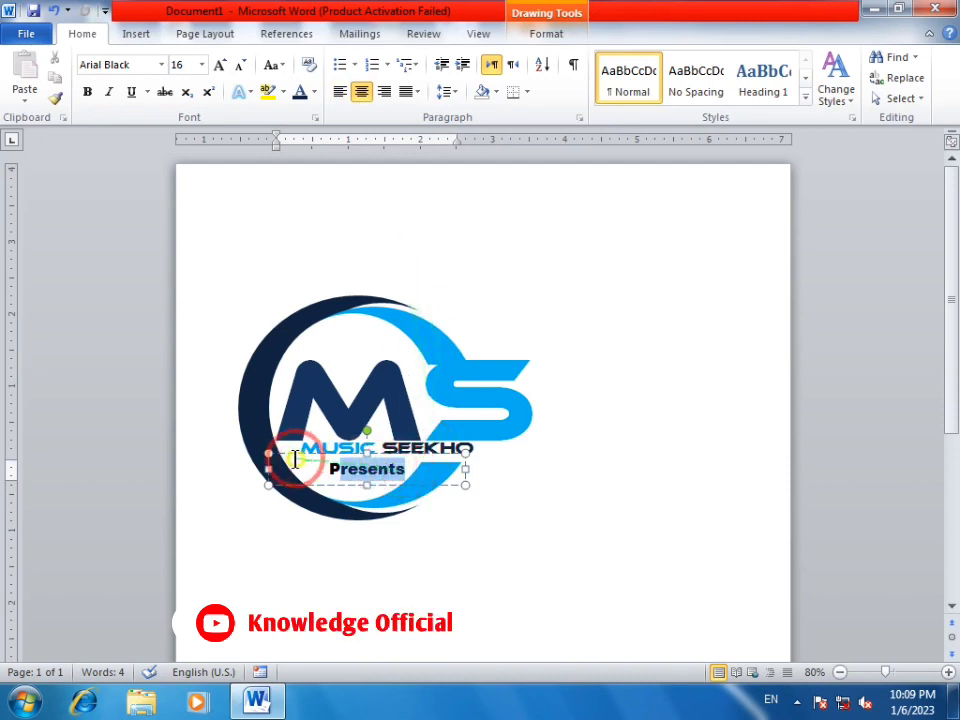
left_click(315, 92)
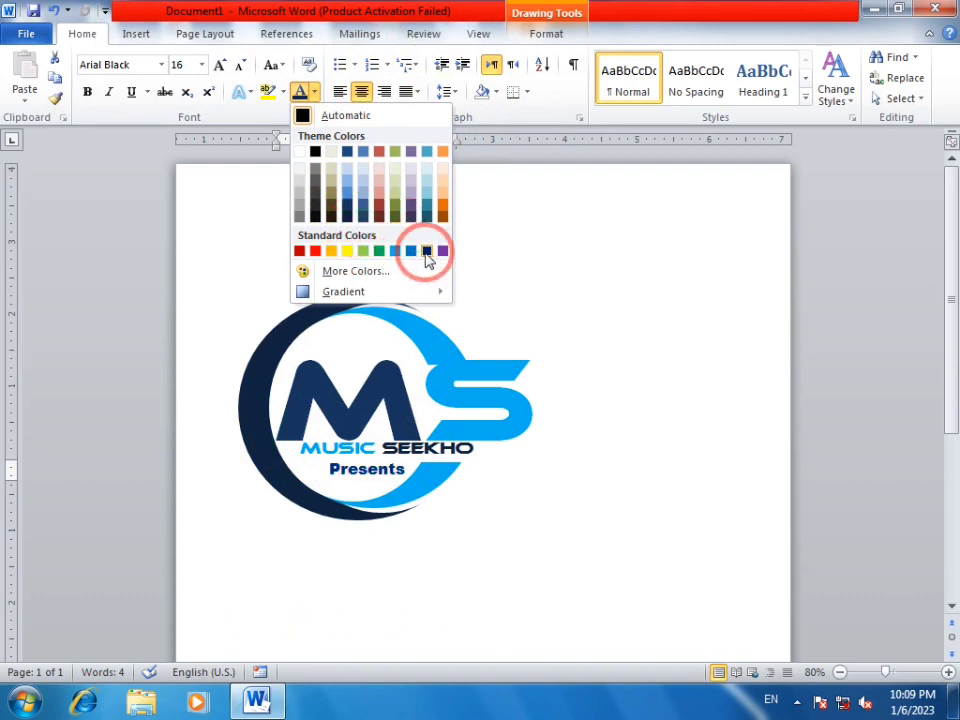
left_click(410, 254)
left_click(566, 487)
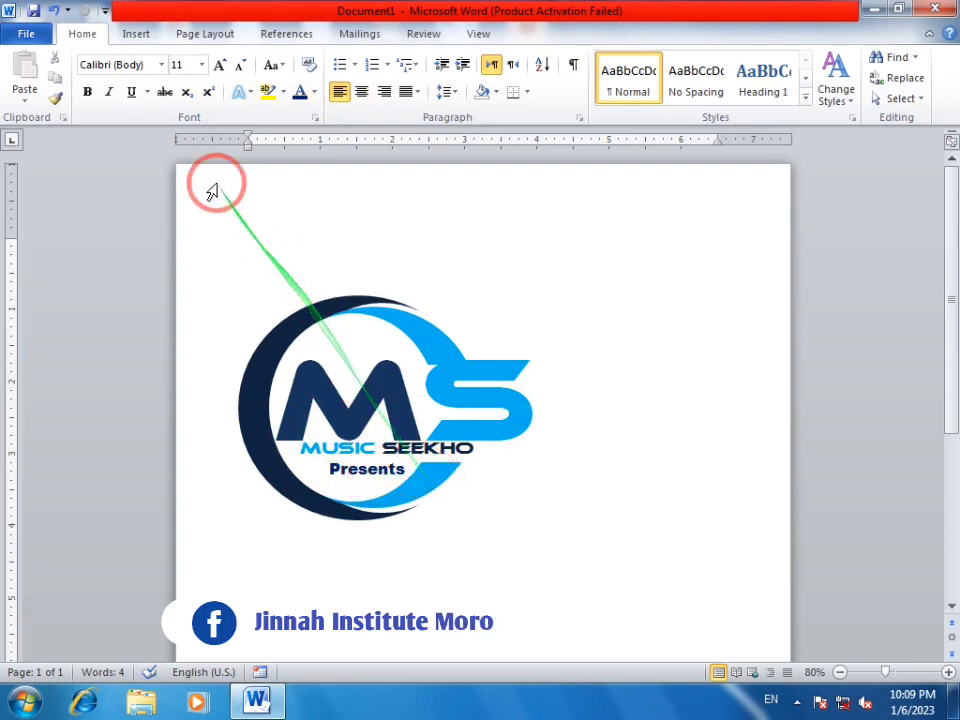
- Draw a straight line across the word Presents
left_click(135, 33)
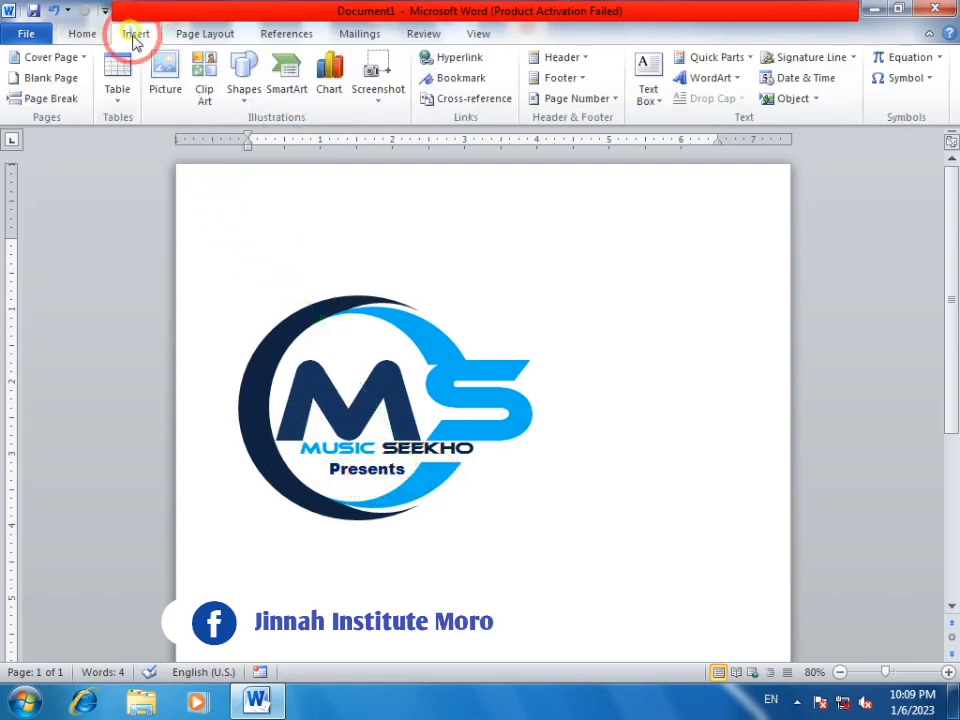
left_click(244, 80)
left_click(258, 137)
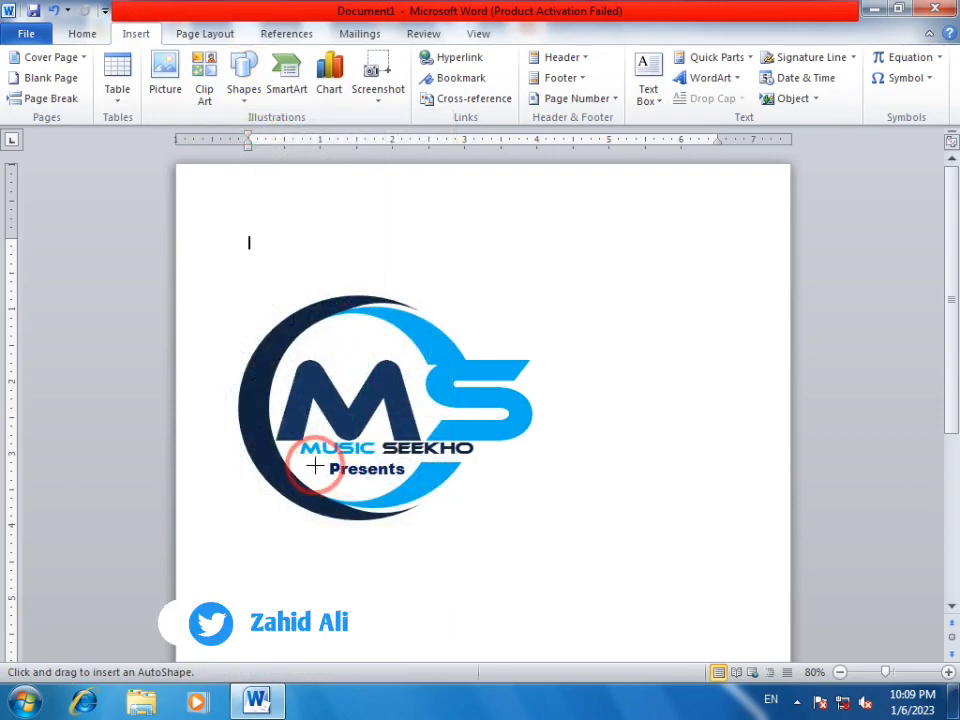
left_click_drag(309, 468, 410, 470)
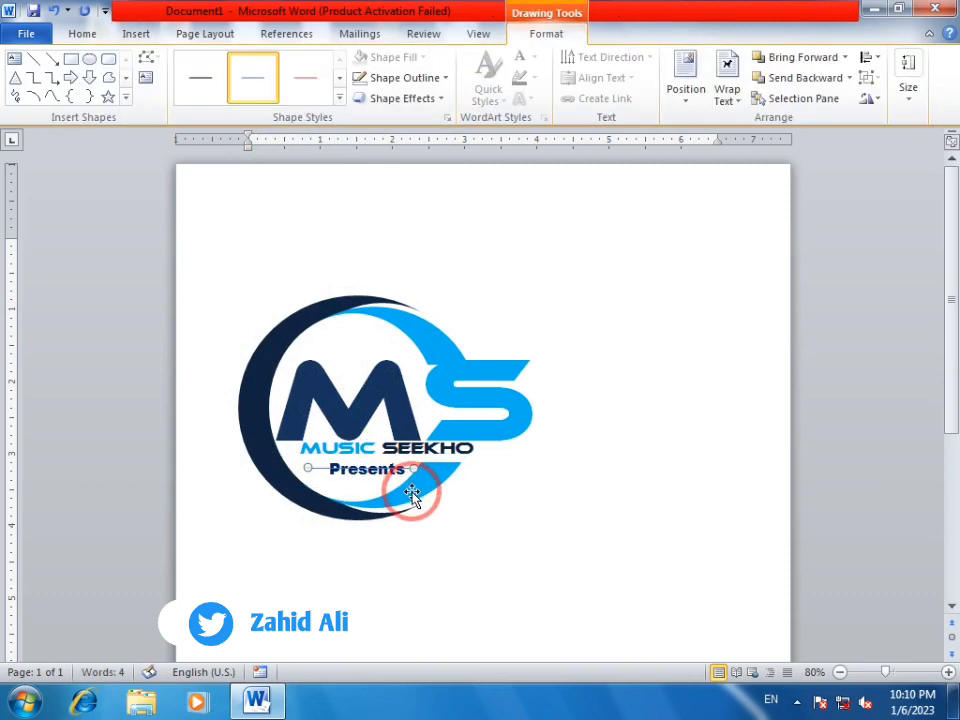
- Make the line 4½ pt thick and blue, and stretch it beneath Presents
left_click(390, 80)
mouse_move(448, 291)
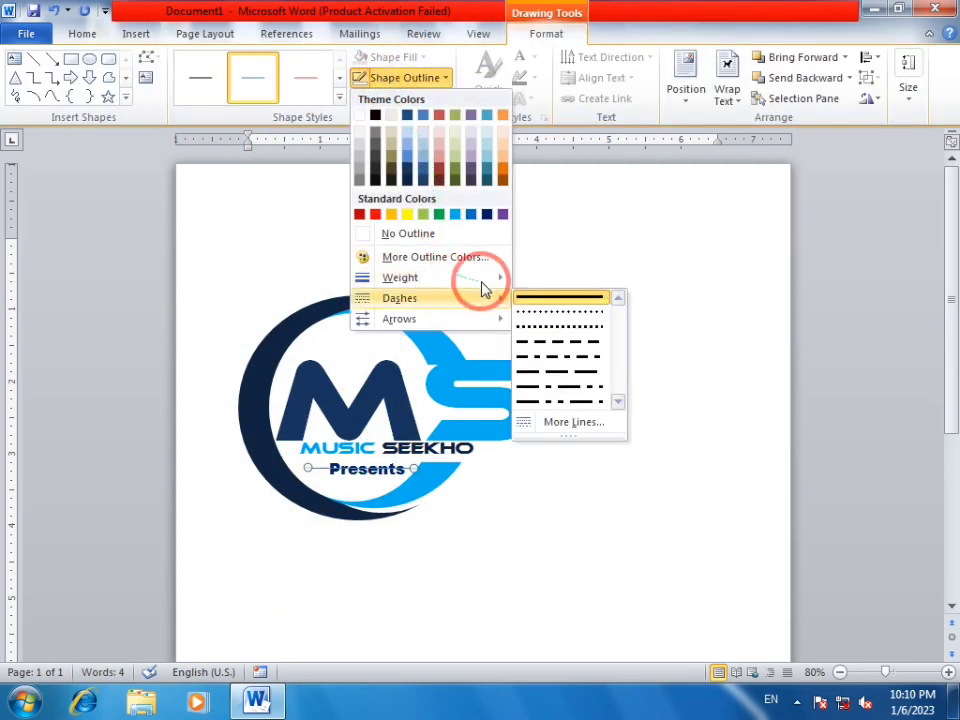
mouse_move(400, 277)
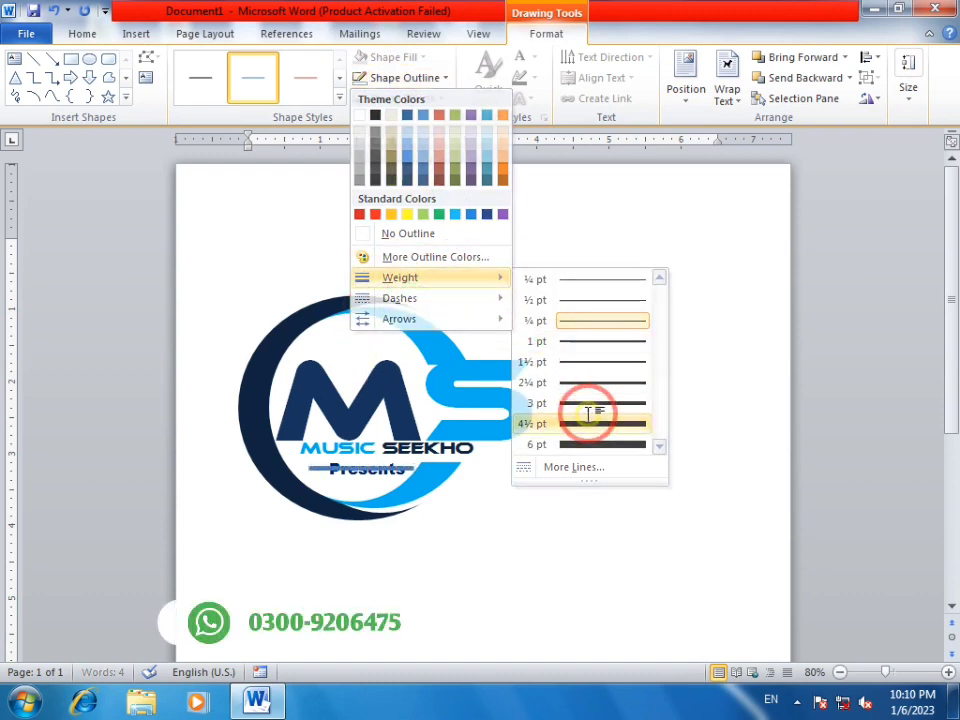
left_click(593, 423)
left_click(430, 79)
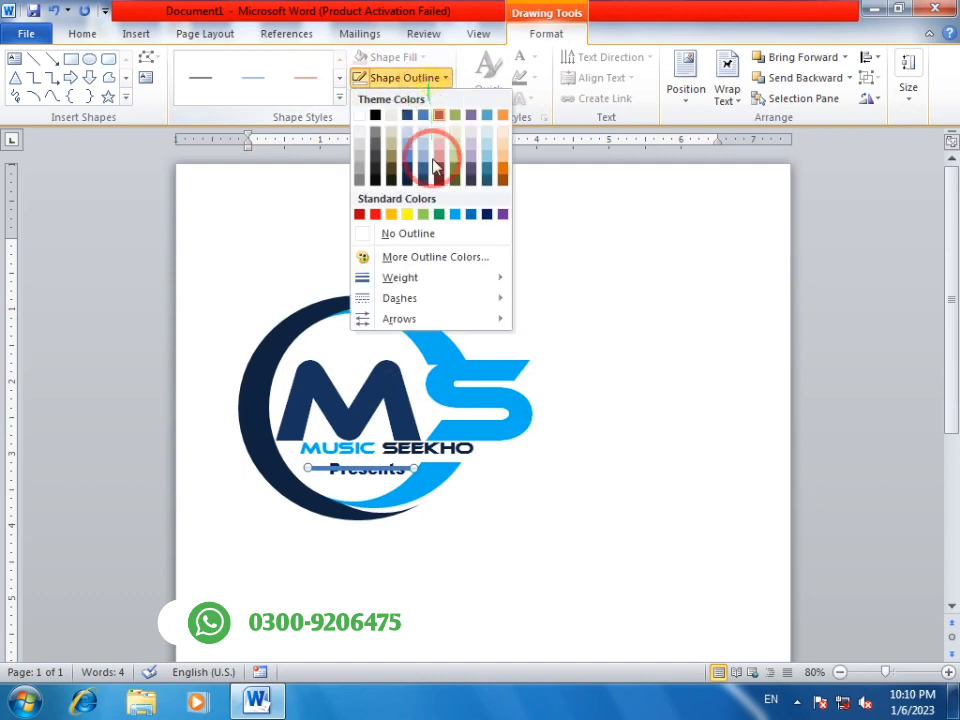
left_click(455, 214)
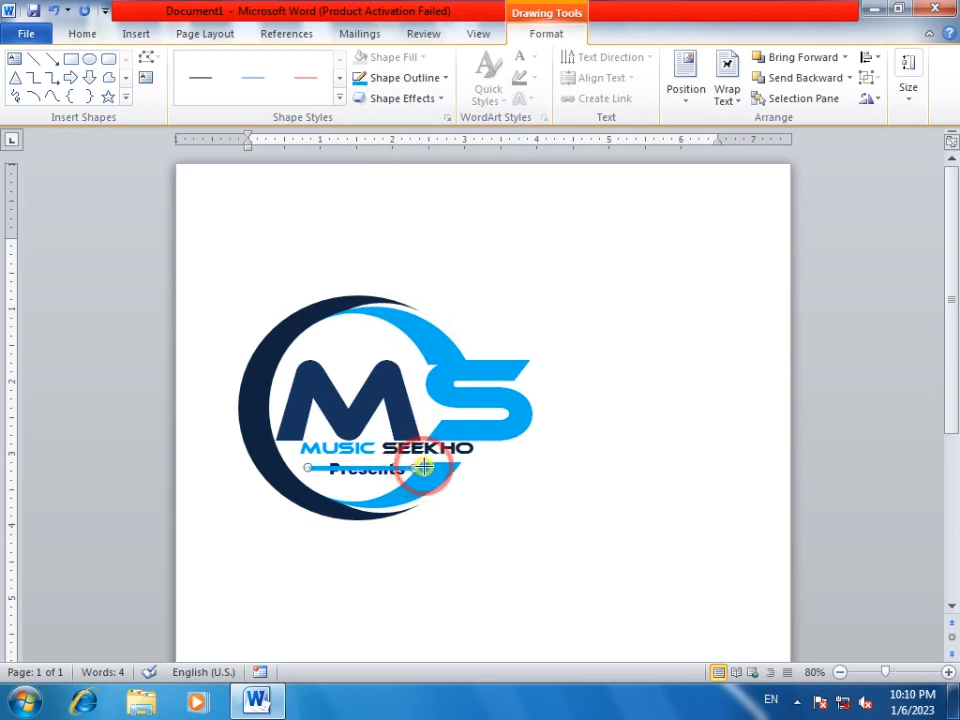
mouse_move(437, 471)
left_mouse_down()
mouse_move(445, 489)
mouse_move(354, 474)
left_mouse_up()
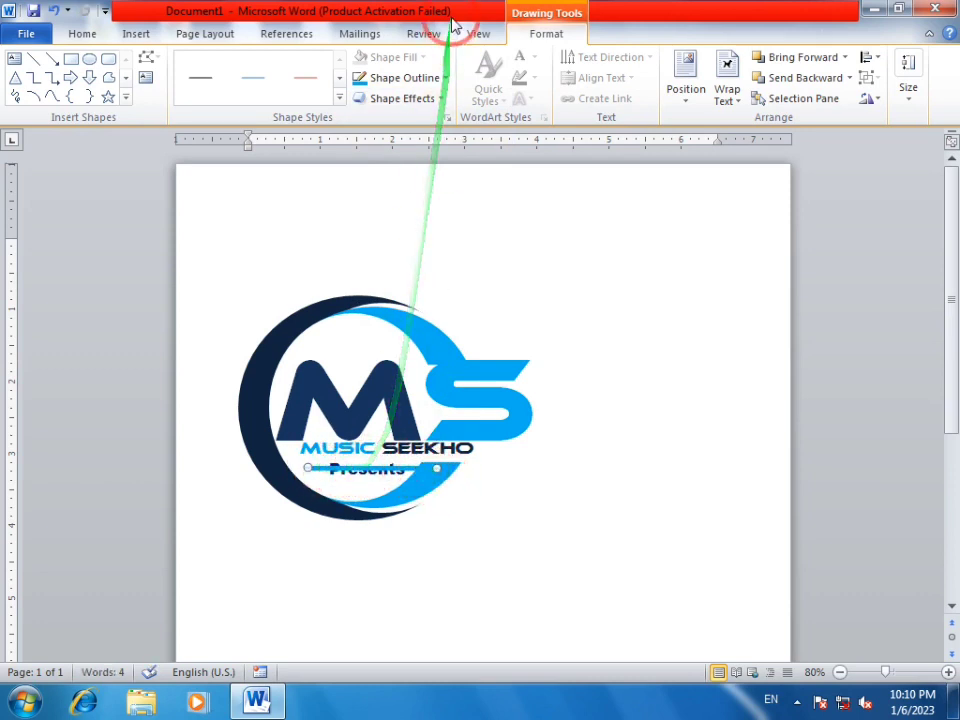
- Set the line's text wrapping to Behind Text
left_click(550, 38)
left_click(714, 100)
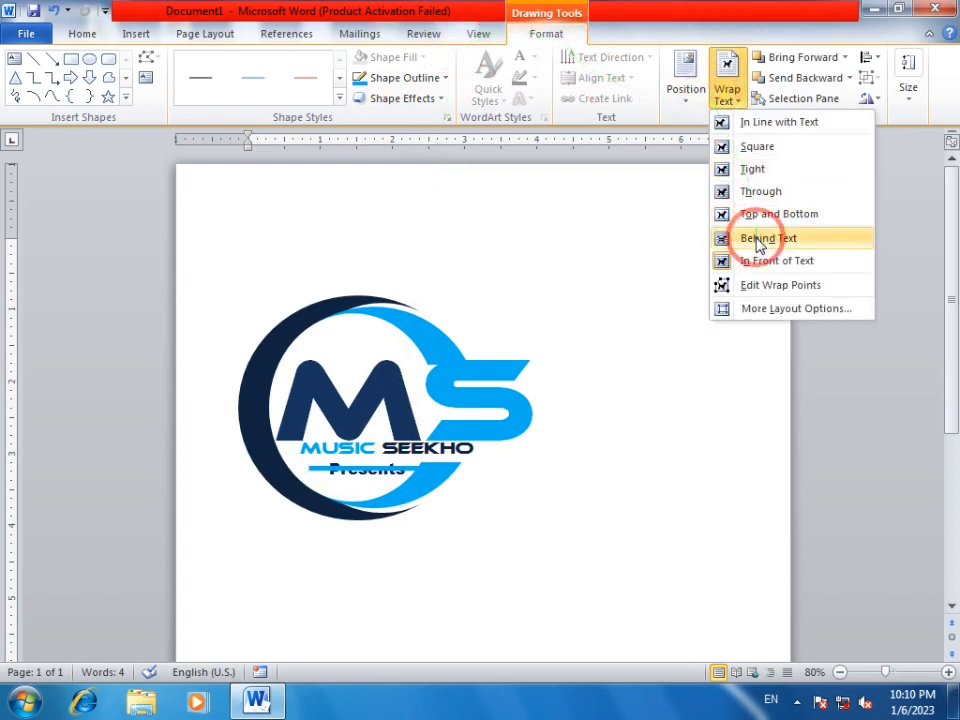
left_click(754, 240)
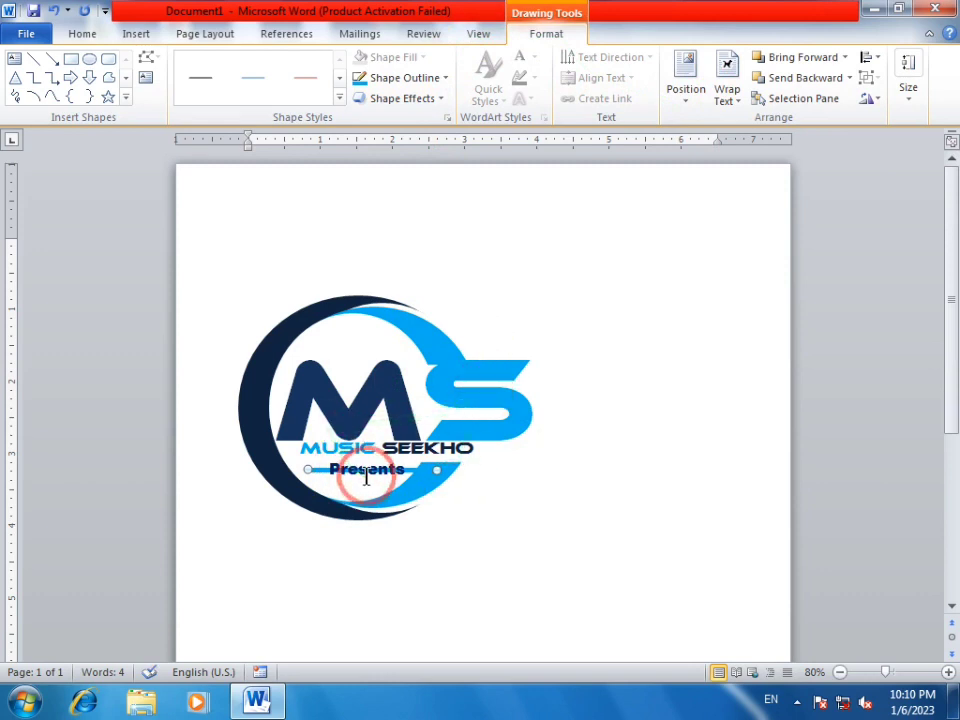
- Centre the Presents box over the line and give it a white fill
left_click(366, 477)
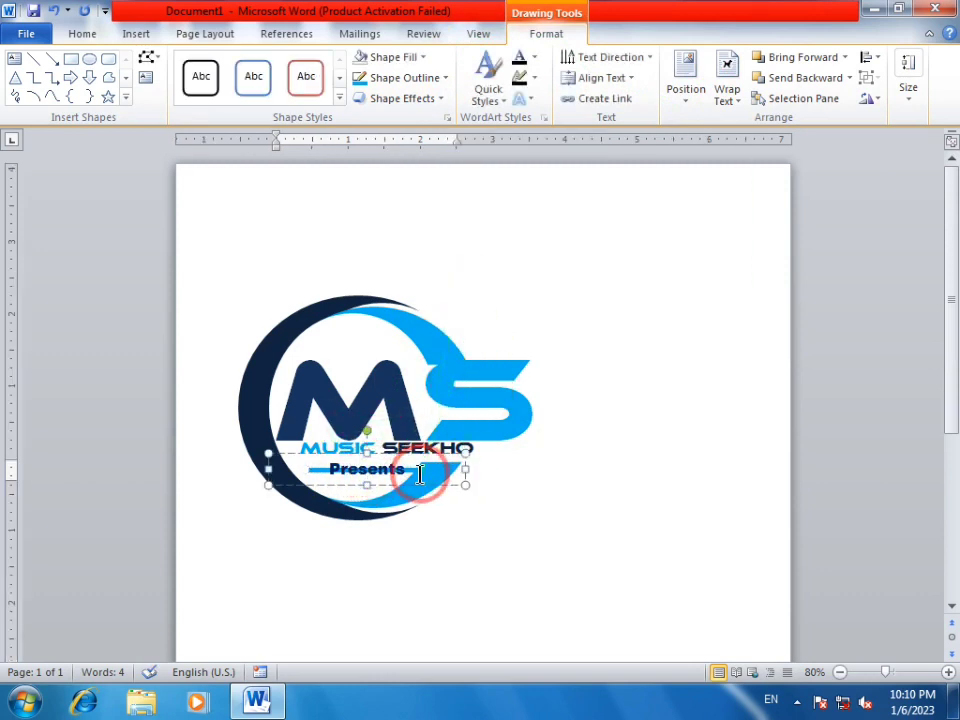
left_click(268, 465)
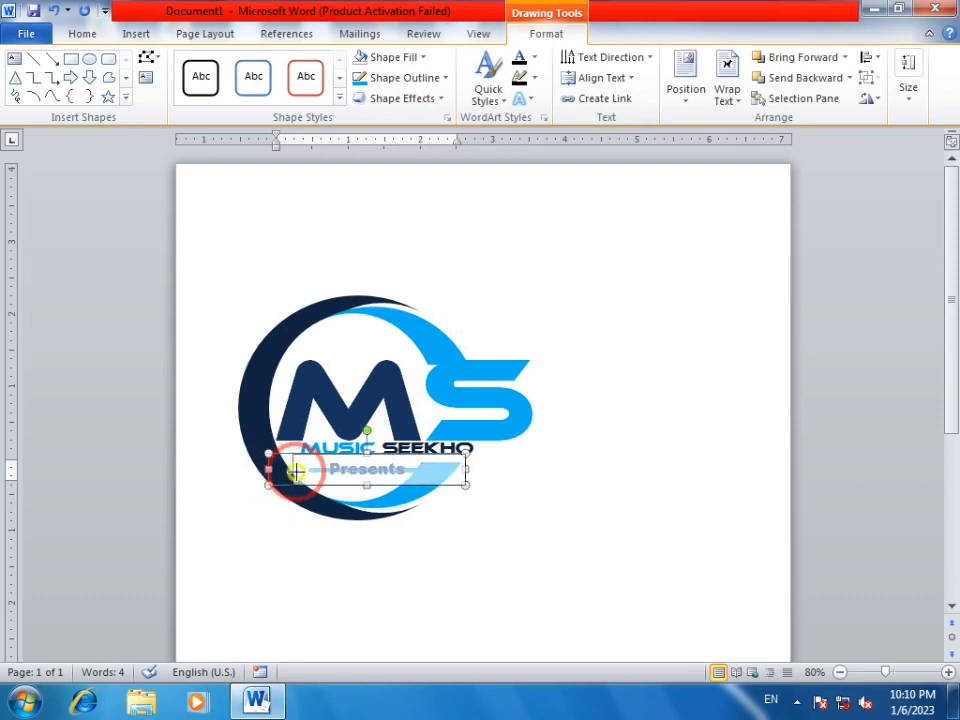
left_click_drag(313, 470, 321, 467)
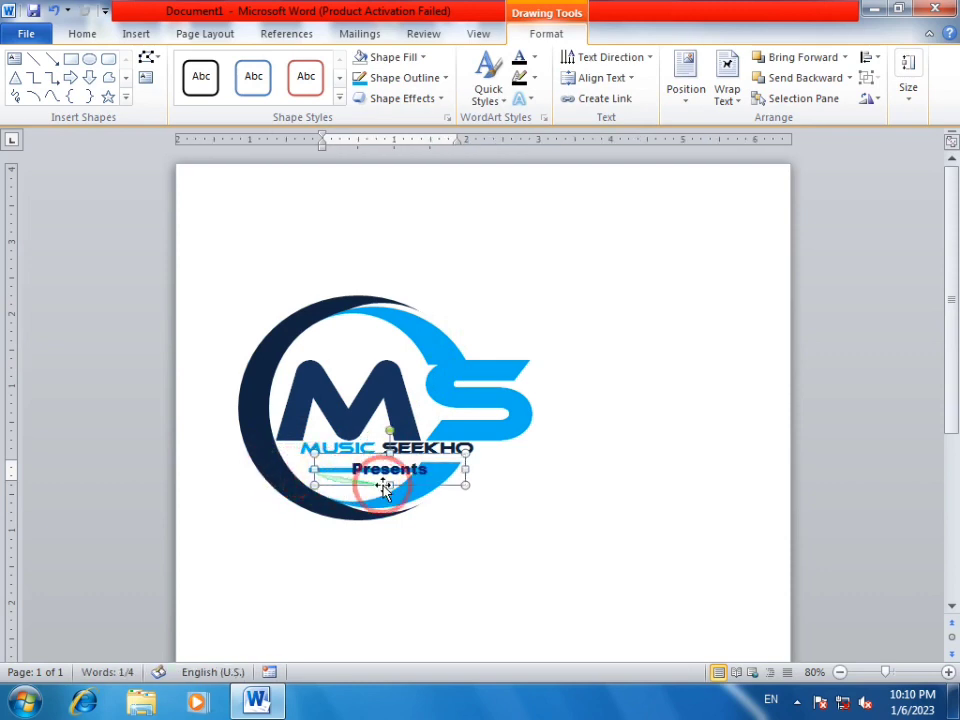
left_click_drag(464, 469, 437, 469)
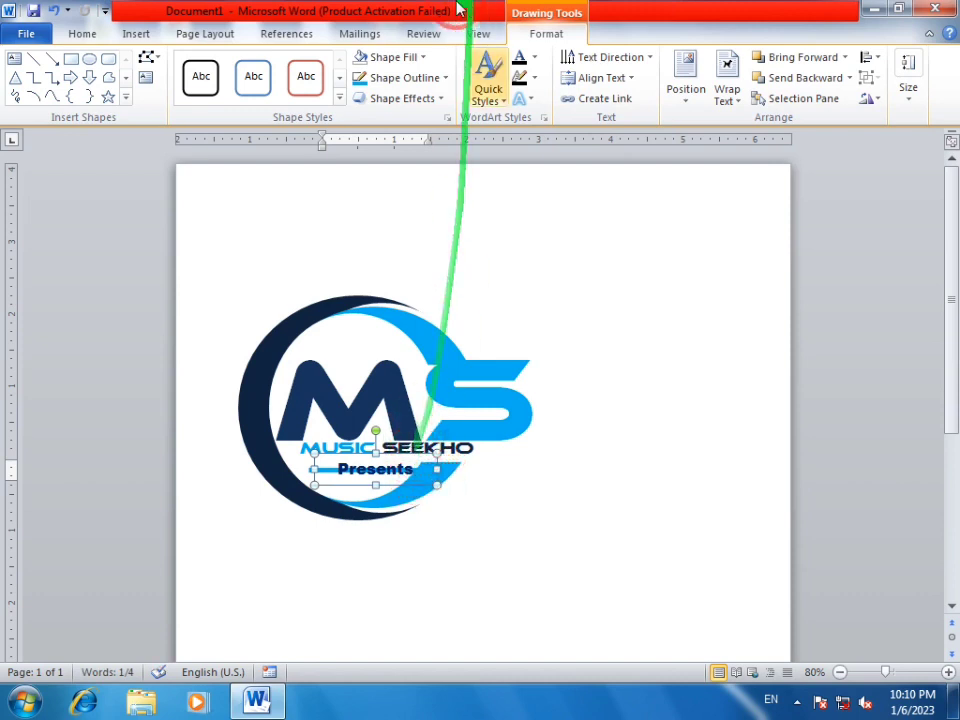
left_click(405, 57)
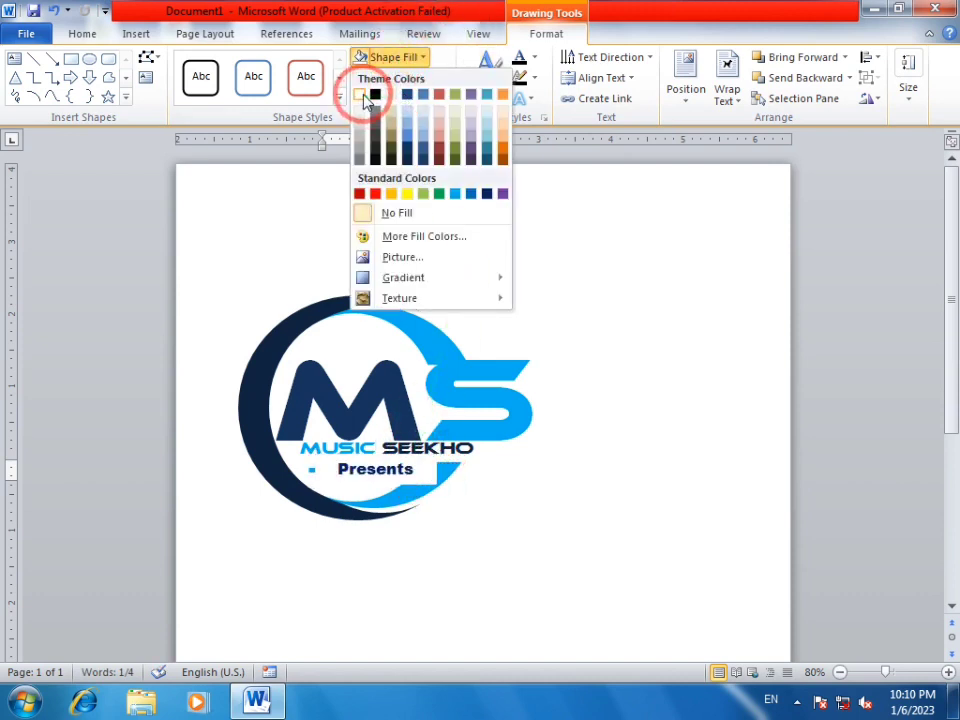
left_click(361, 96)
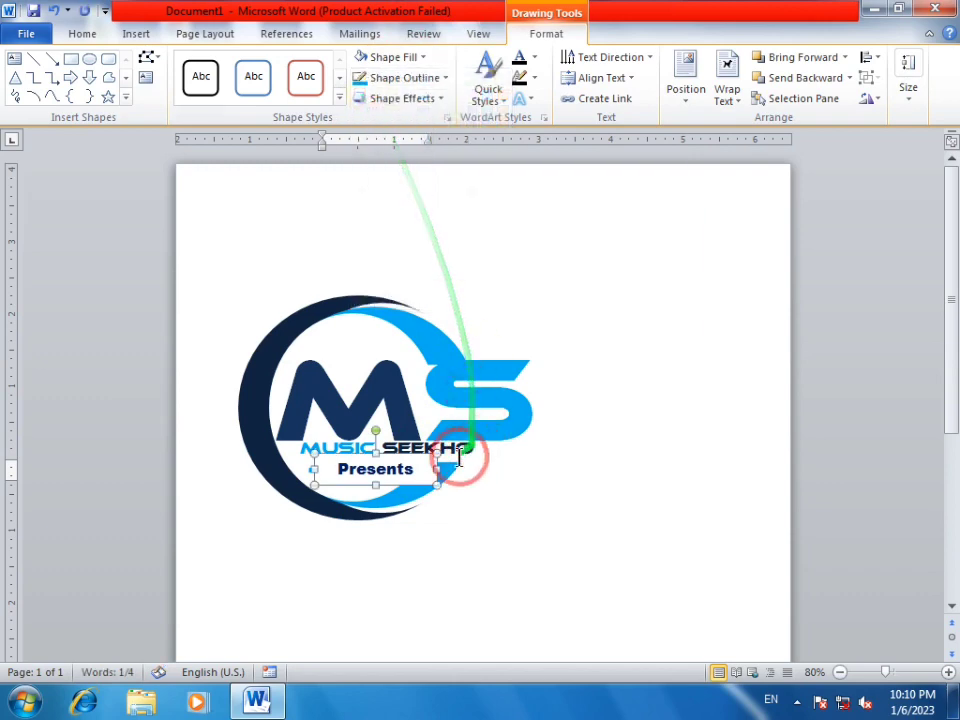
left_click(478, 483)
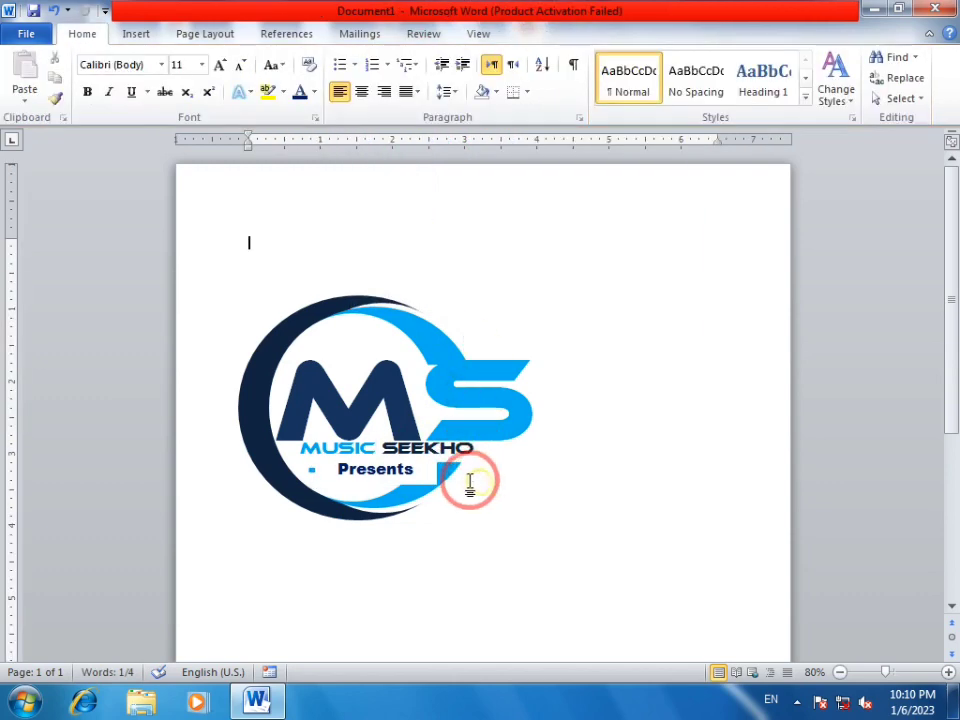
- Lengthen the blue line so it extends past both sides of the Presents box
left_click(308, 467)
left_click(310, 472)
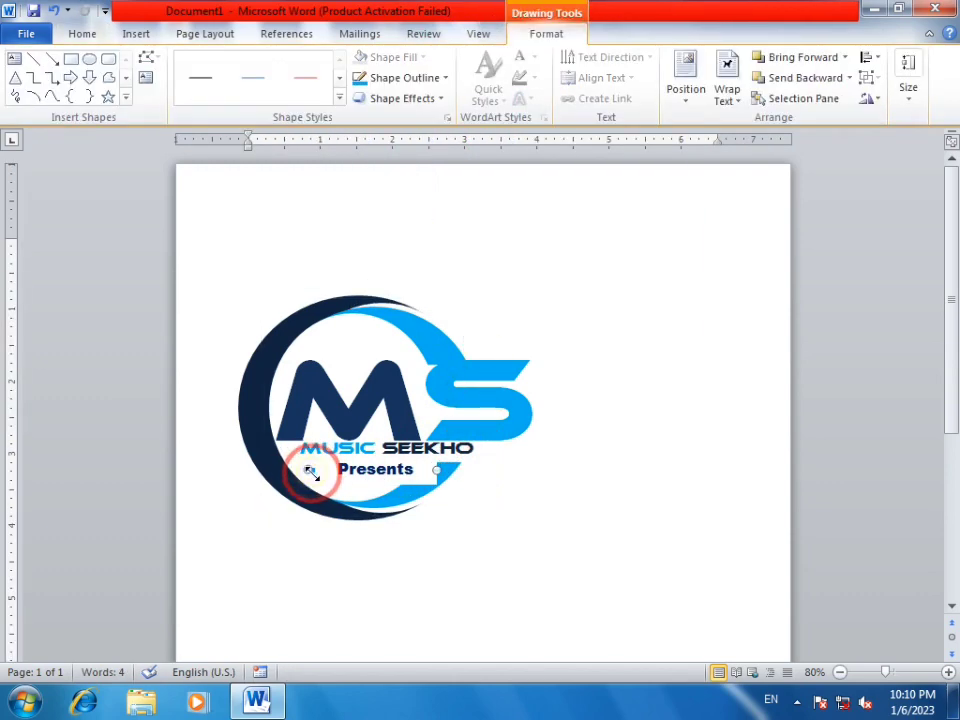
left_click_drag(306, 476, 467, 471)
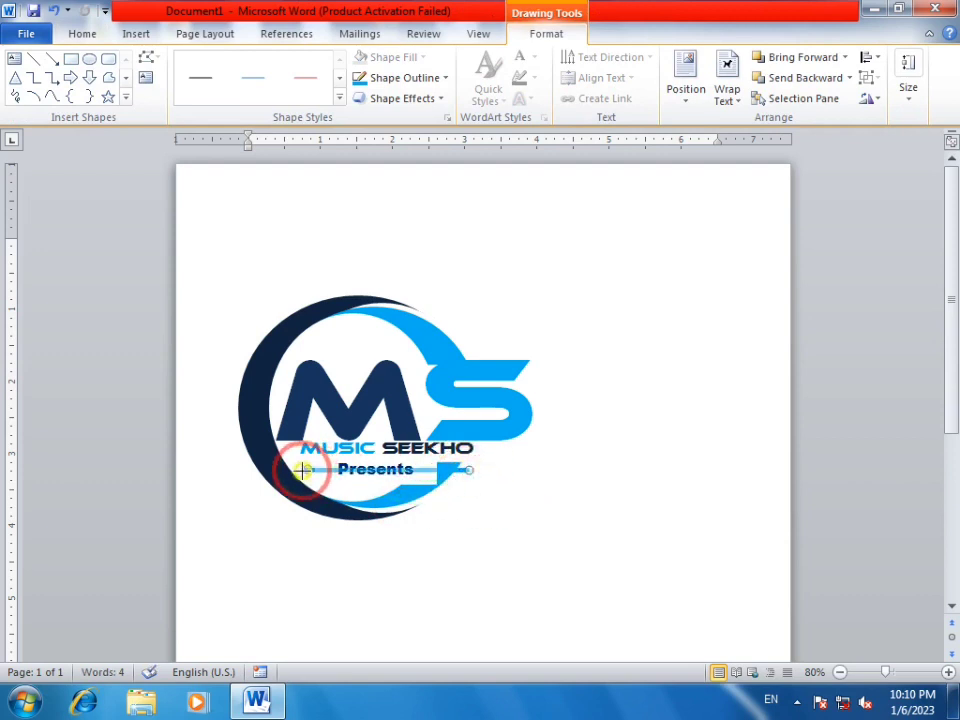
left_click(458, 540)
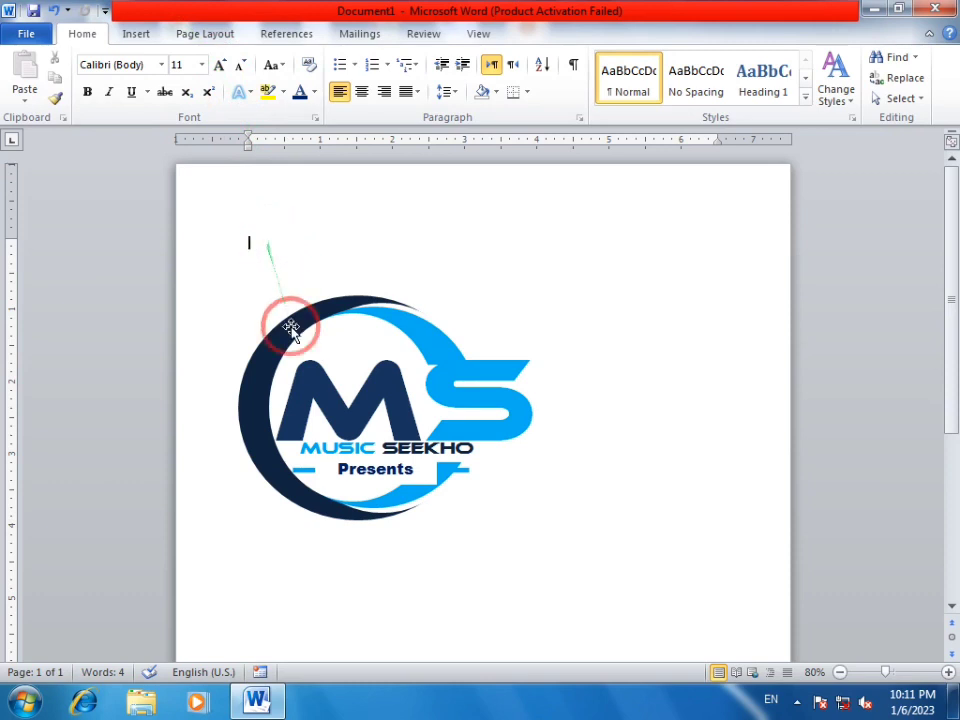
- Change the Presents text box's shape to a plain rectangle
left_click(418, 468)
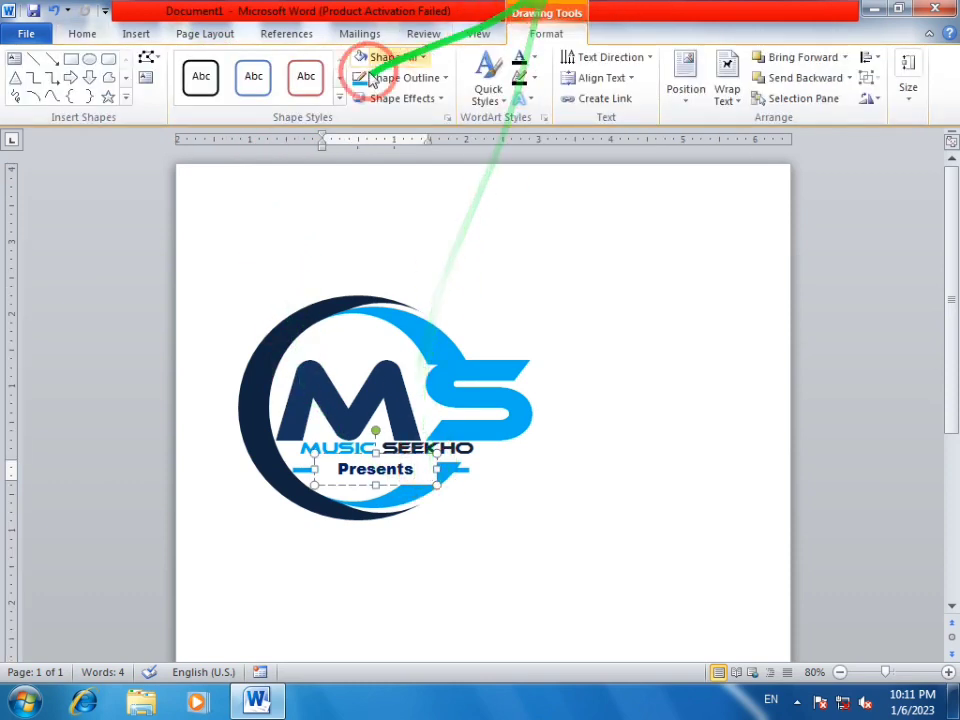
left_click(150, 60)
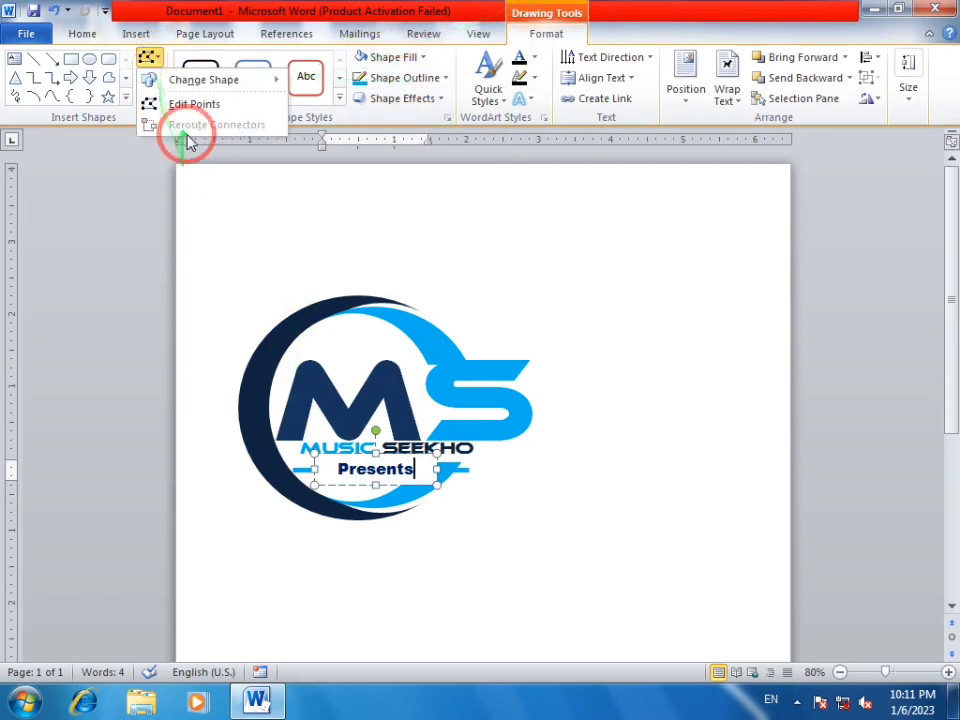
mouse_move(228, 79)
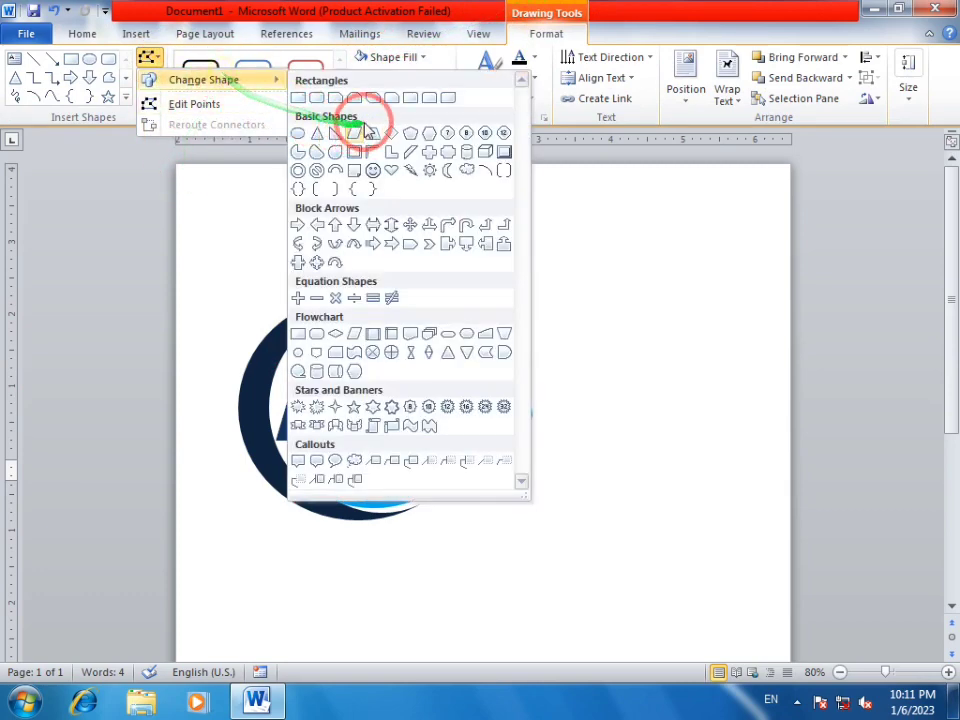
left_click(315, 98)
left_click(632, 395)
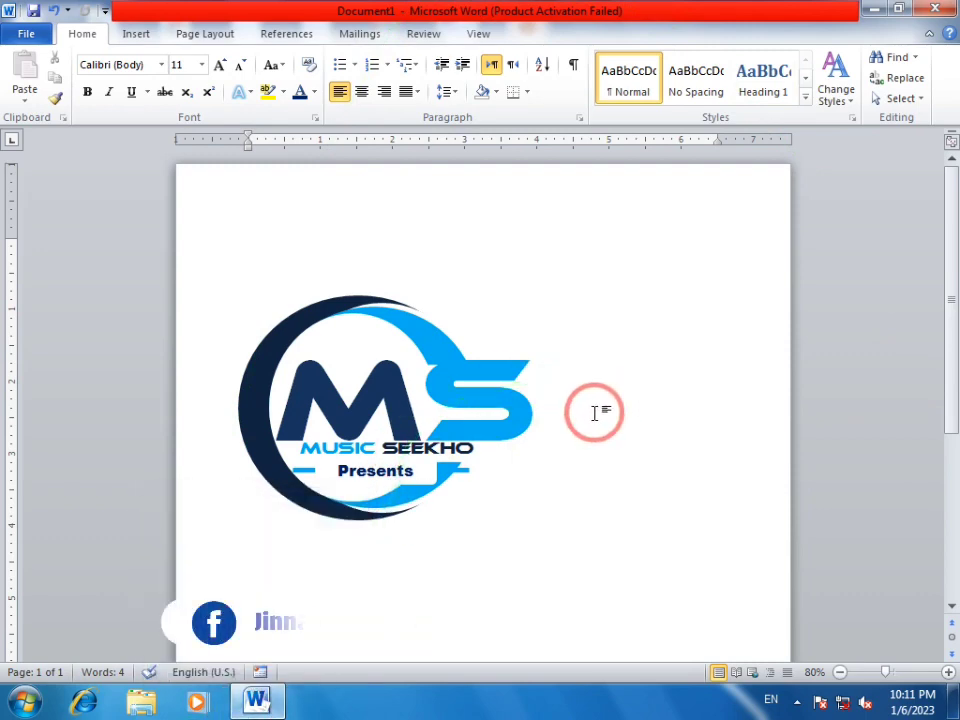
- Save the logo document as Doc2 with the PDF file type
key("ctrl+s")
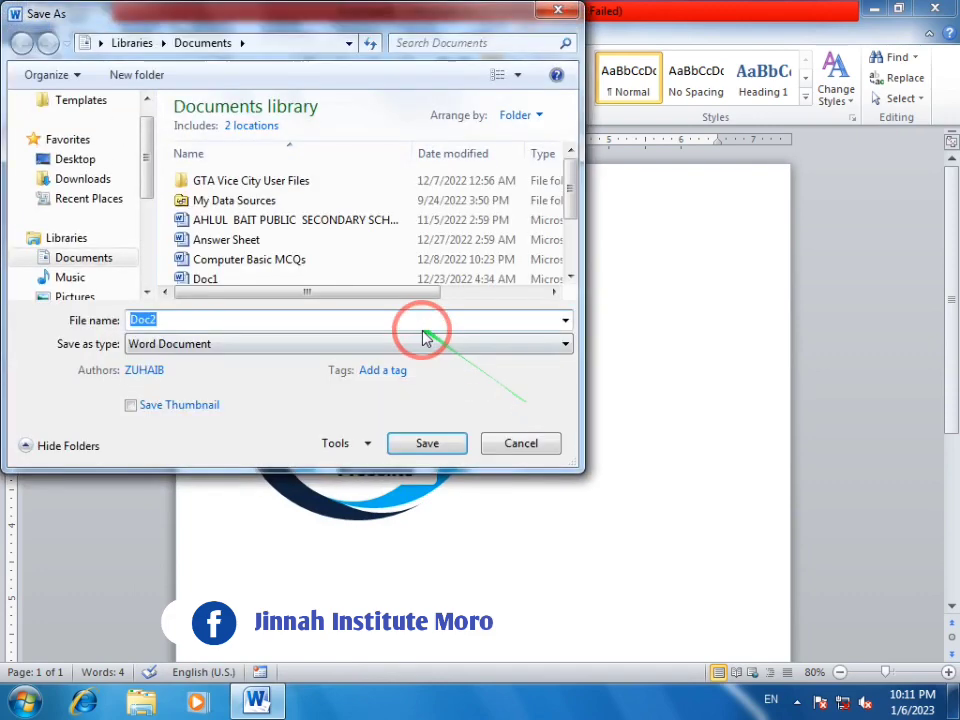
left_click(413, 343)
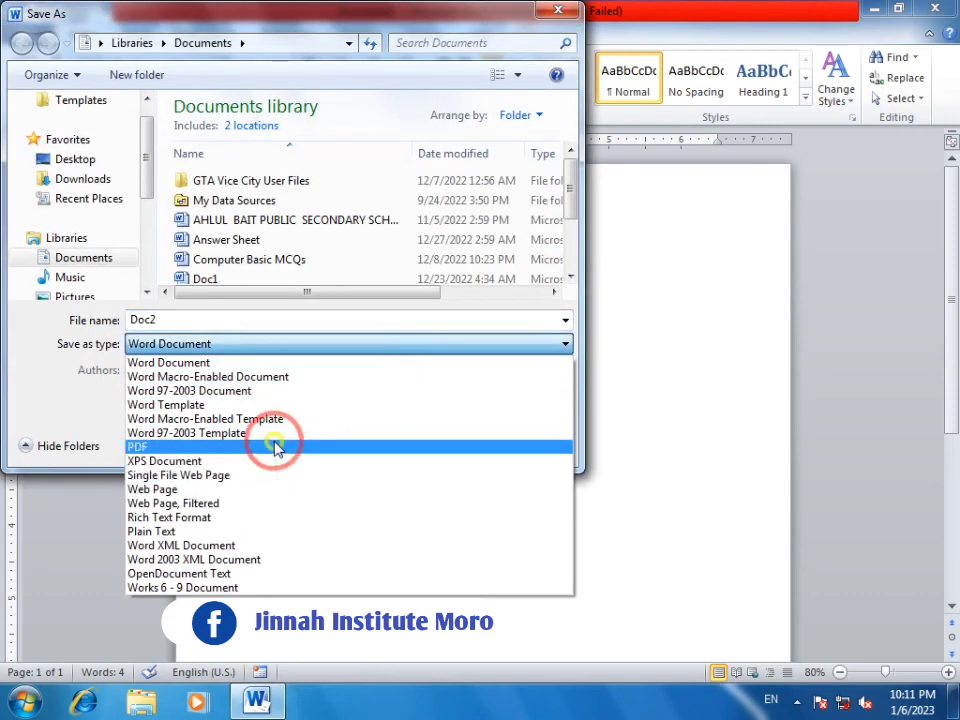
left_click(276, 448)
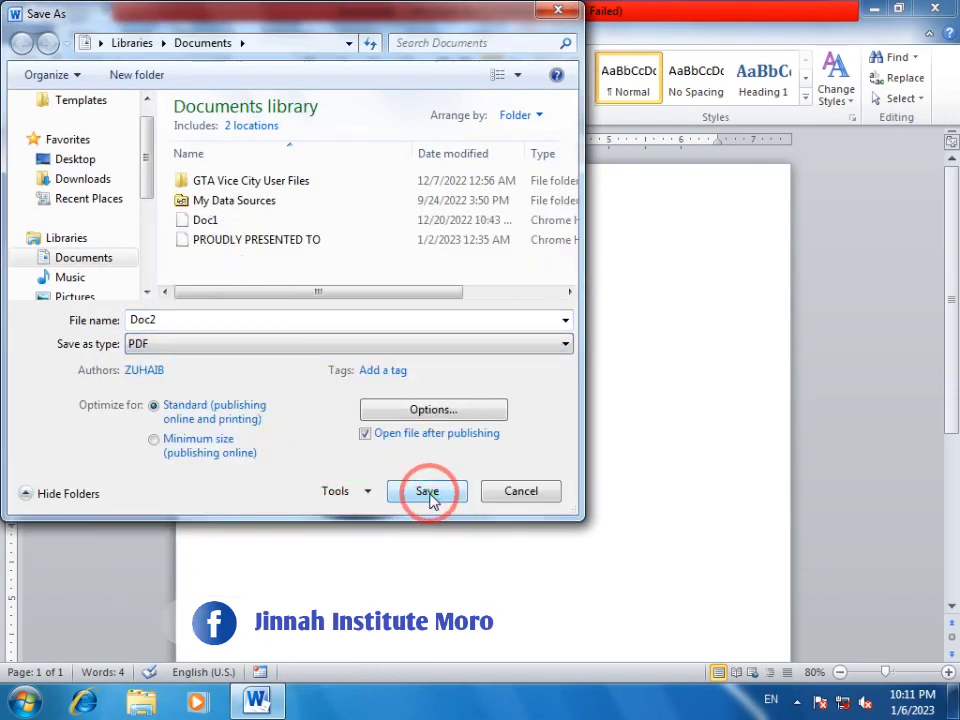
left_click(428, 492)
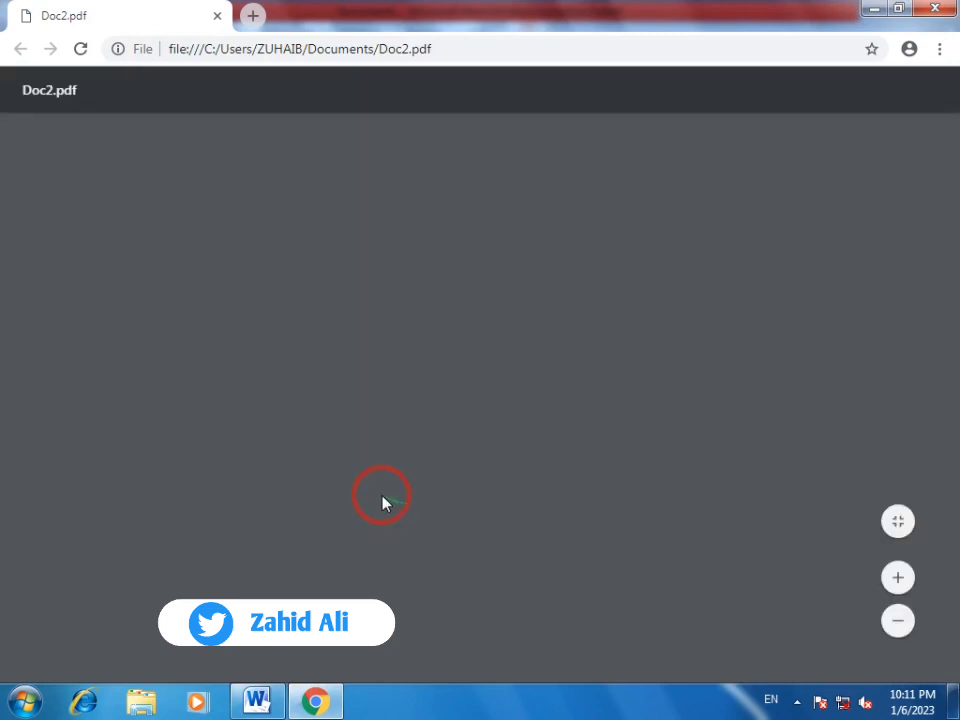
scroll(420, 480, "down", 3)
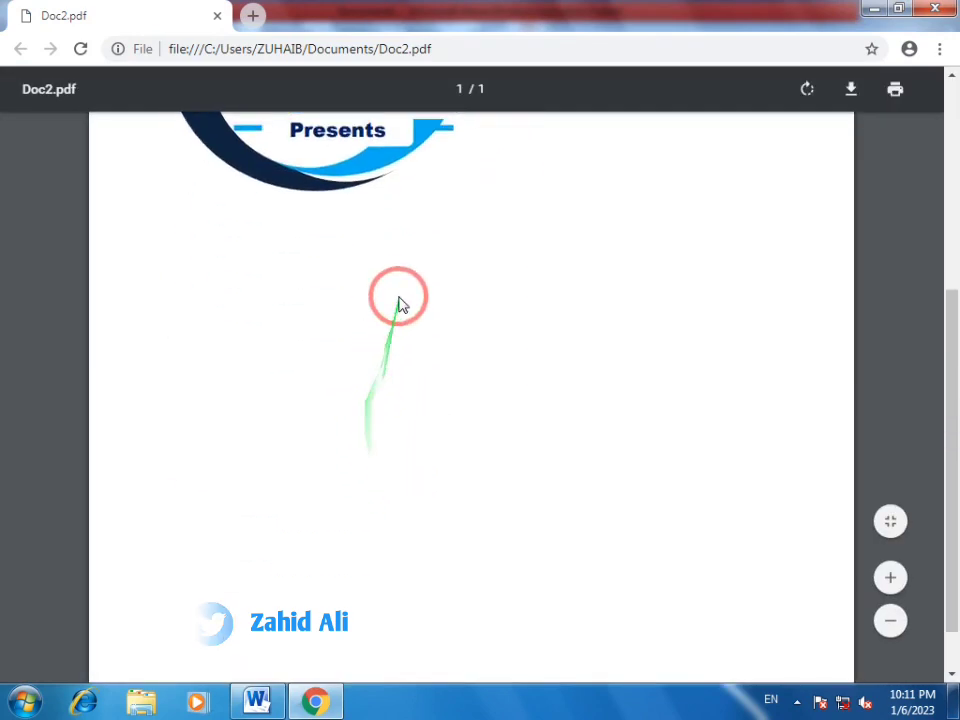
scroll(404, 337, "up", 1, "ctrl")
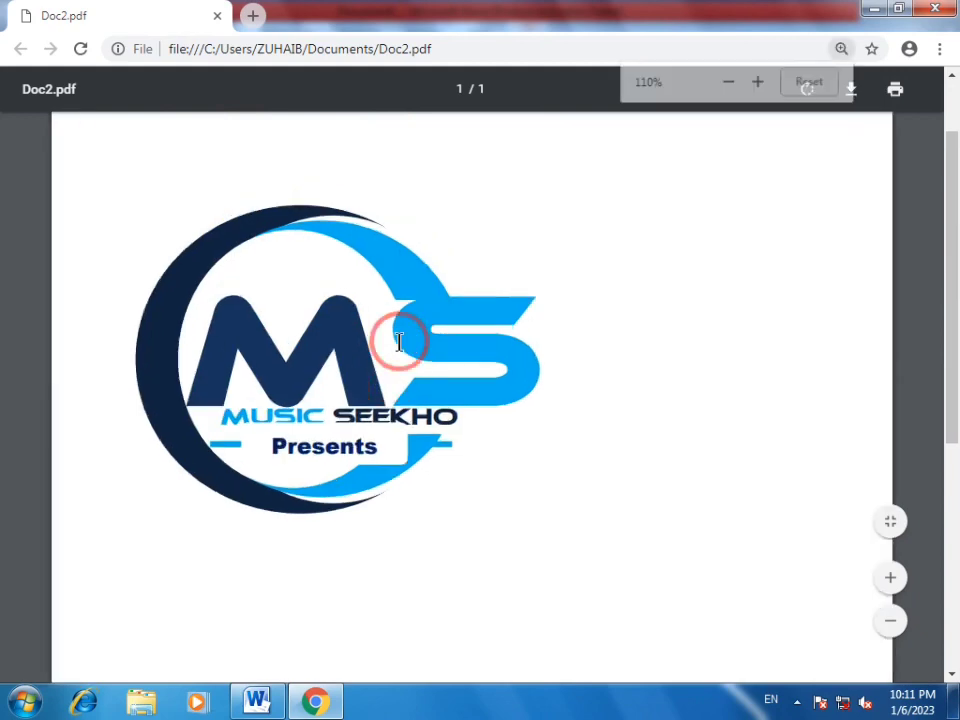
scroll(397, 332, "up", 1, "ctrl")
scroll(400, 338, "up", 2, "ctrl")
scroll(402, 346, "up", 2, "ctrl")
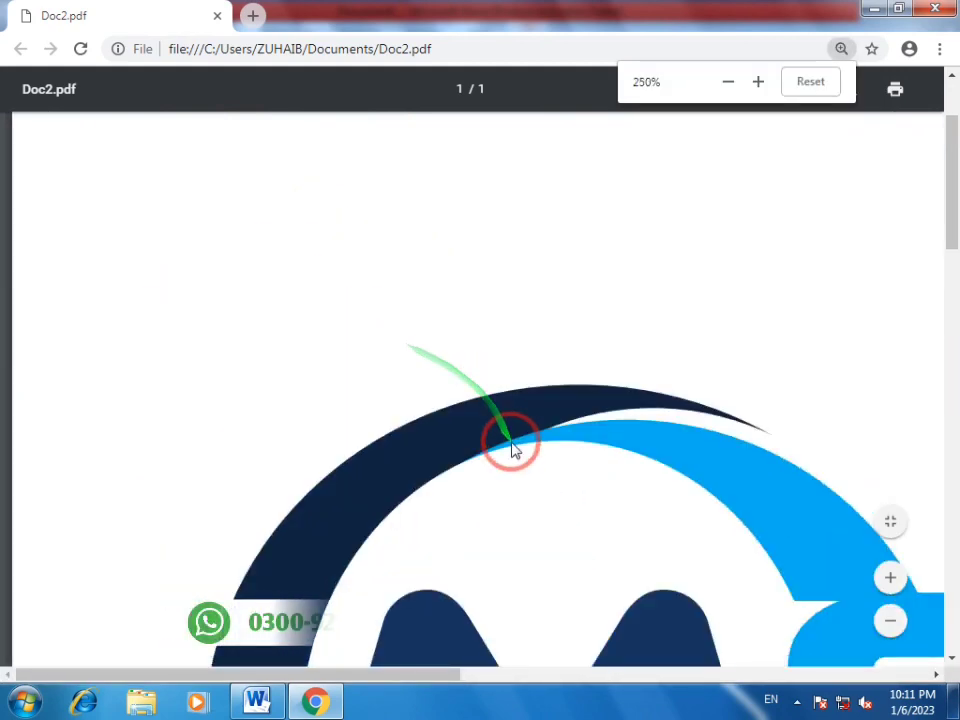
scroll(514, 456, "down", 3)
scroll(524, 455, "down", 1, "ctrl")
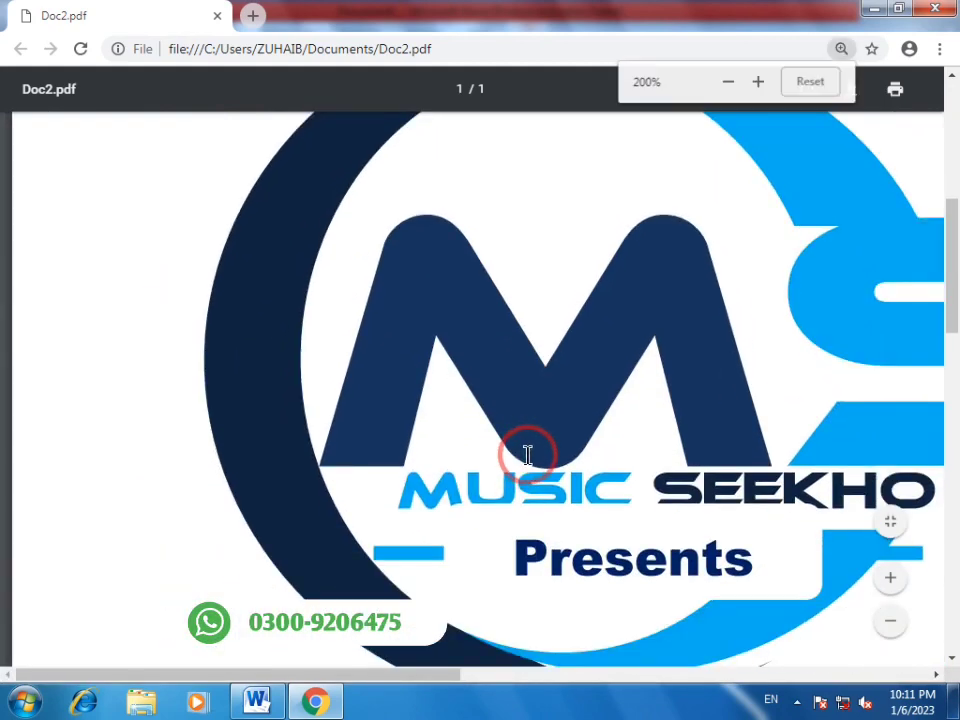
scroll(525, 454, "down", 1, "ctrl")
scroll(510, 460, "down", 1, "ctrl")
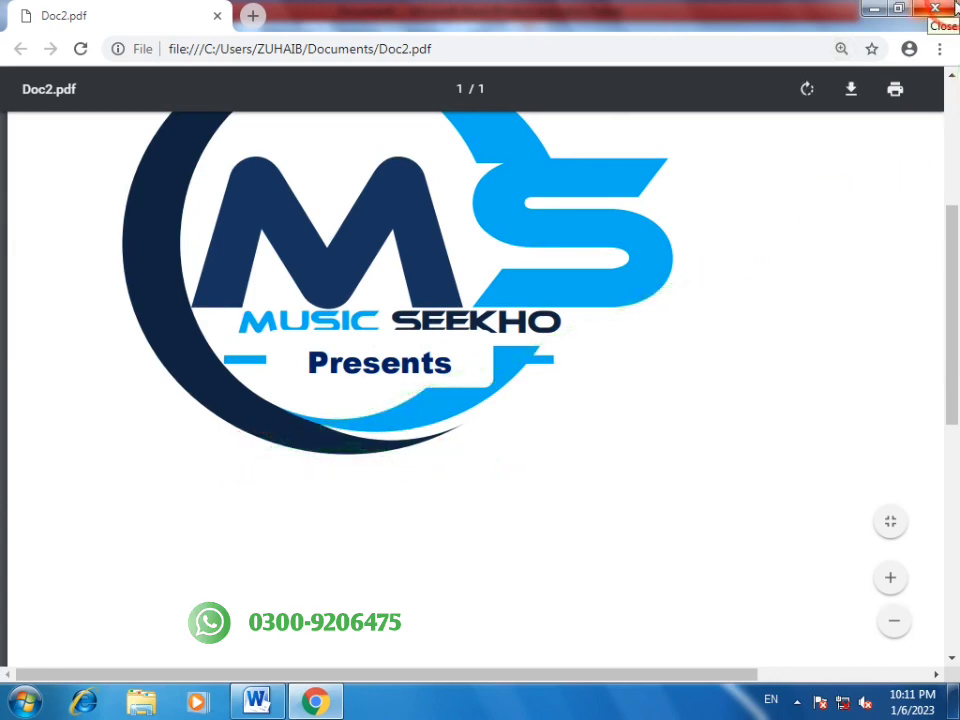
- Close the Chrome PDF viewer and deselect the logo's text box in Word
left_click(937, 9)
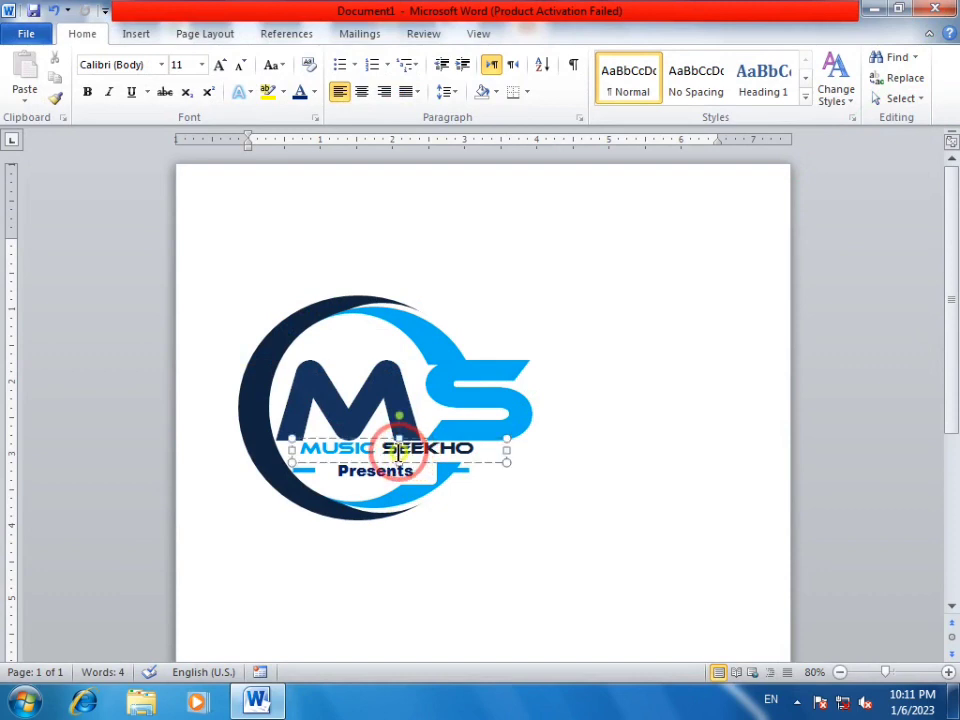
left_click(525, 557)
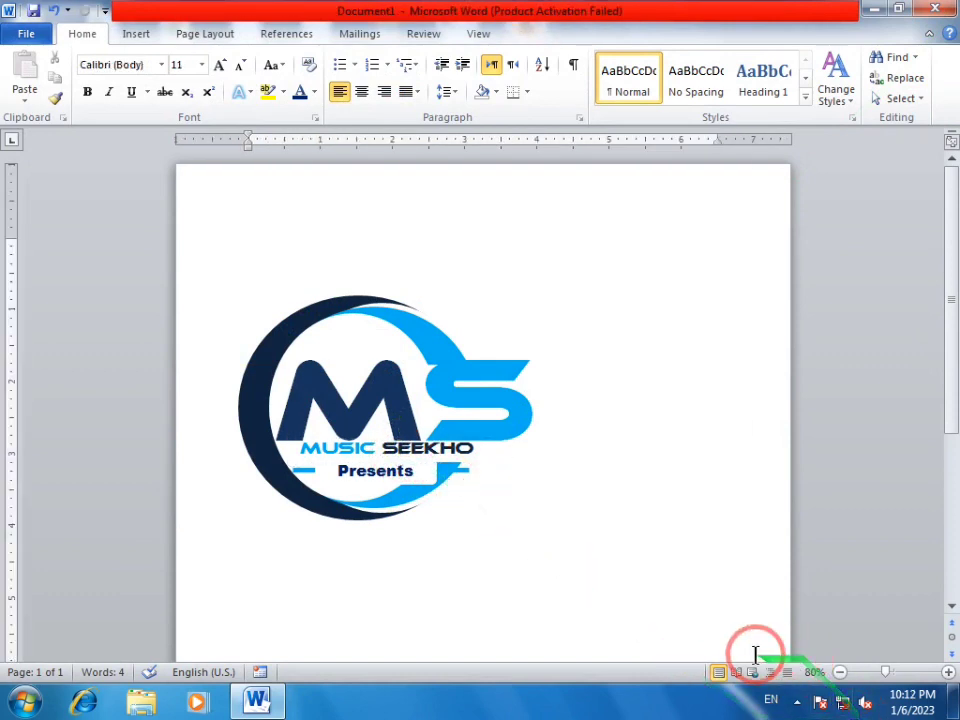